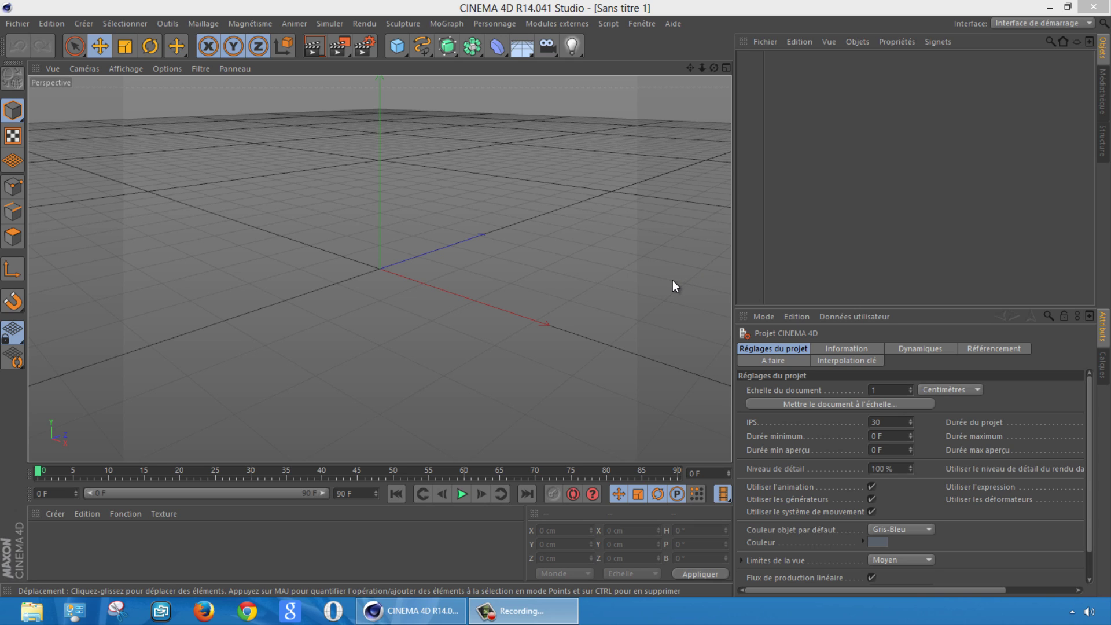
- Configure the render output with the HDV/HDTV 720 29.97 film/video preset and the frame range "Toutes les images"
{"action": "left_click", "coordinate": [364, 46]}
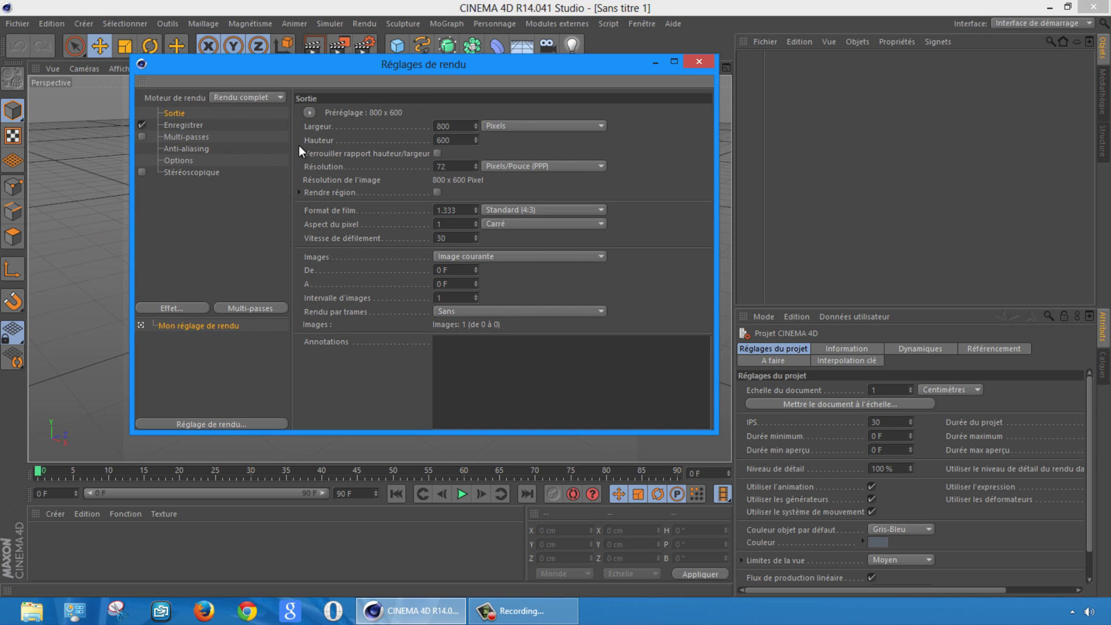
{"action": "left_click", "coordinate": [305, 114]}
{"action": "mouse_move", "coordinate": [333, 154]}
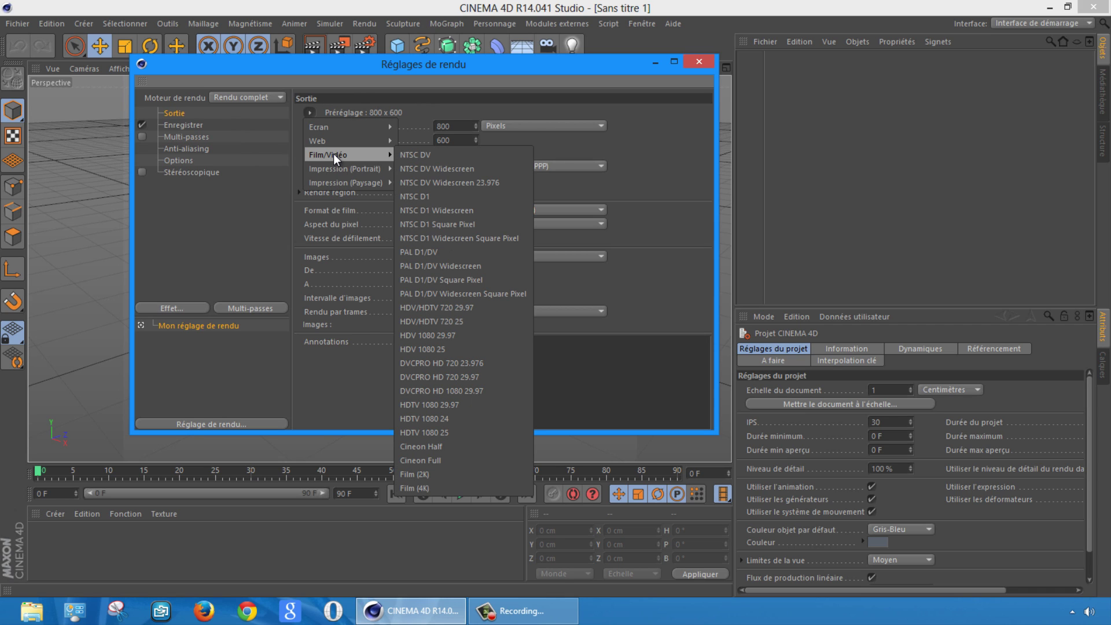
{"action": "left_click", "coordinate": [475, 307]}
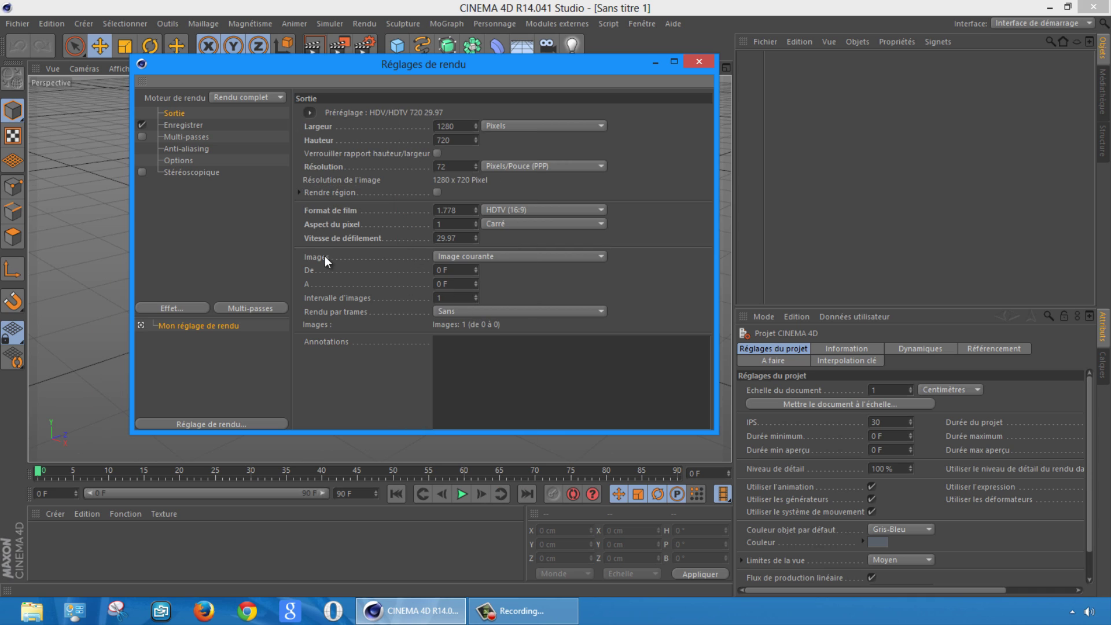
{"action": "left_click", "coordinate": [492, 258]}
{"action": "left_click", "coordinate": [467, 298]}
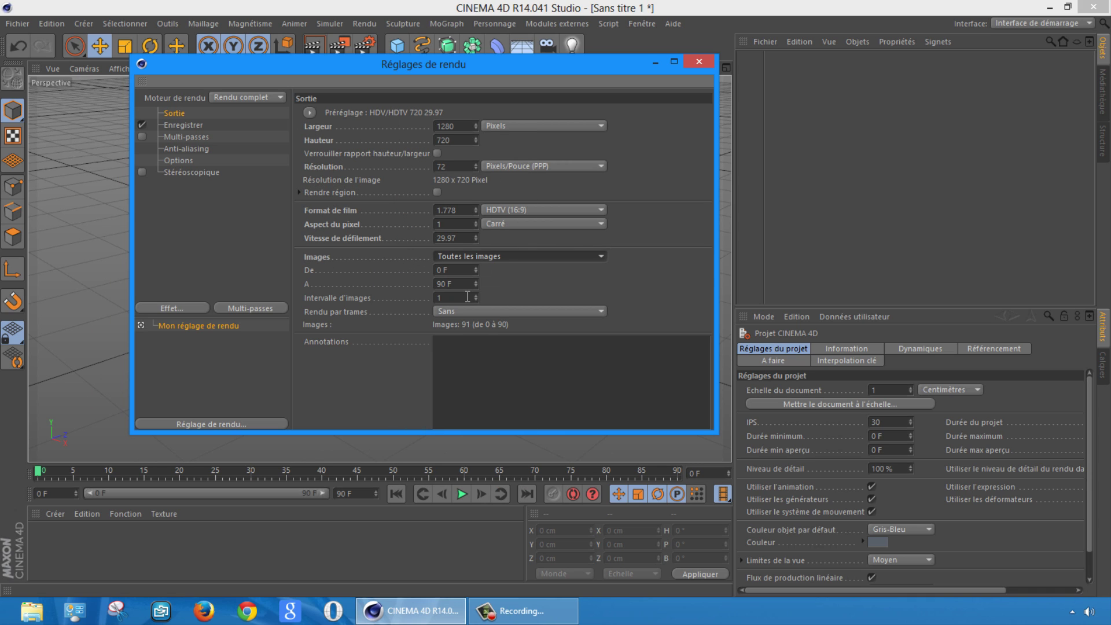
- Set the render to be saved on the desktop as "intro tuto" in the Film AVI format
{"action": "left_click", "coordinate": [176, 128]}
{"action": "left_click", "coordinate": [693, 137]}
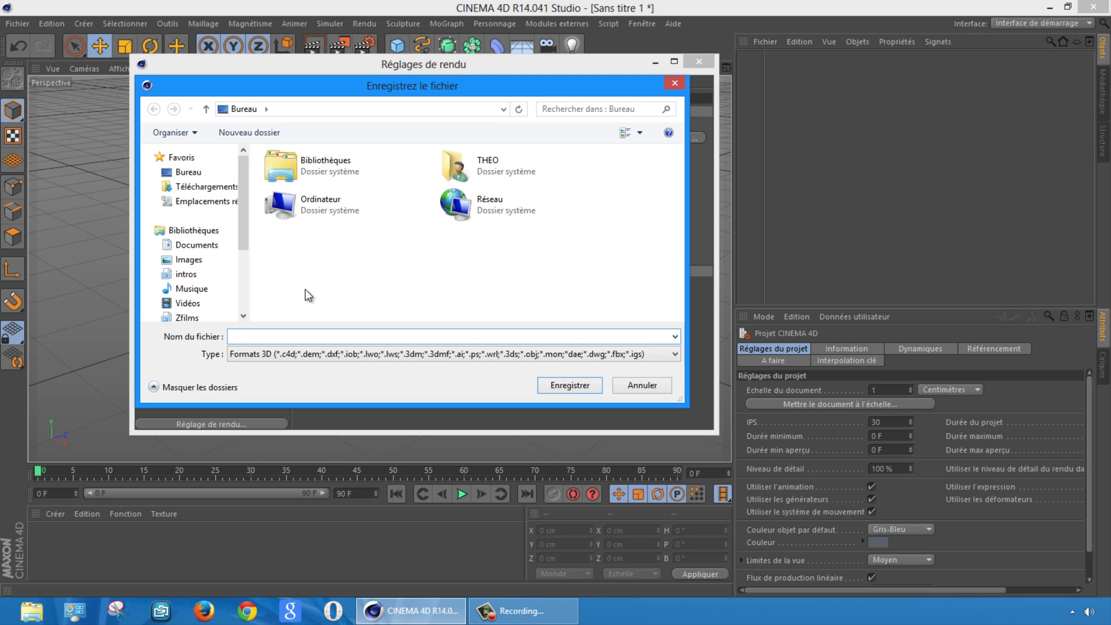
{"action": "left_click", "coordinate": [191, 172]}
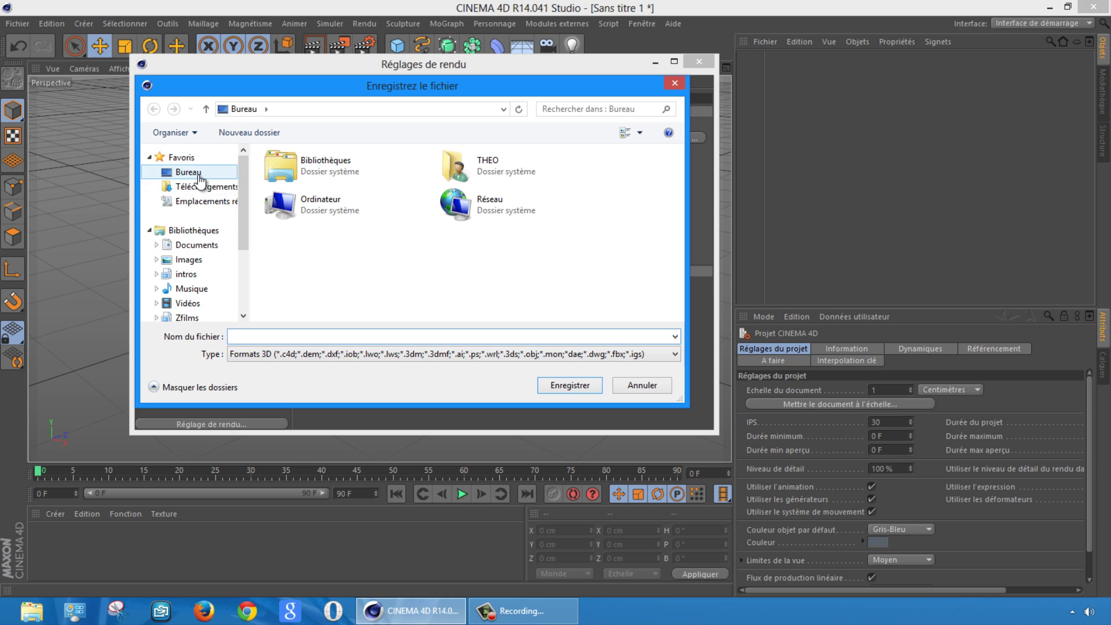
{"action": "left_click", "coordinate": [287, 341]}
{"action": "type", "text": "intro "}
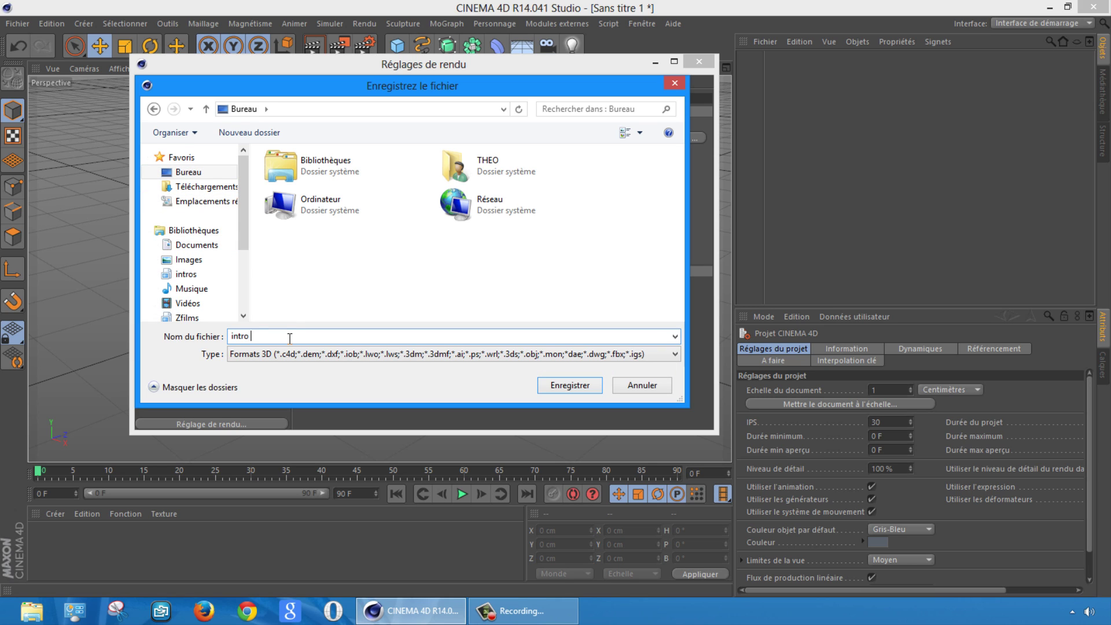
{"action": "type", "text": "tuto"}
{"action": "left_click", "coordinate": [598, 386]}
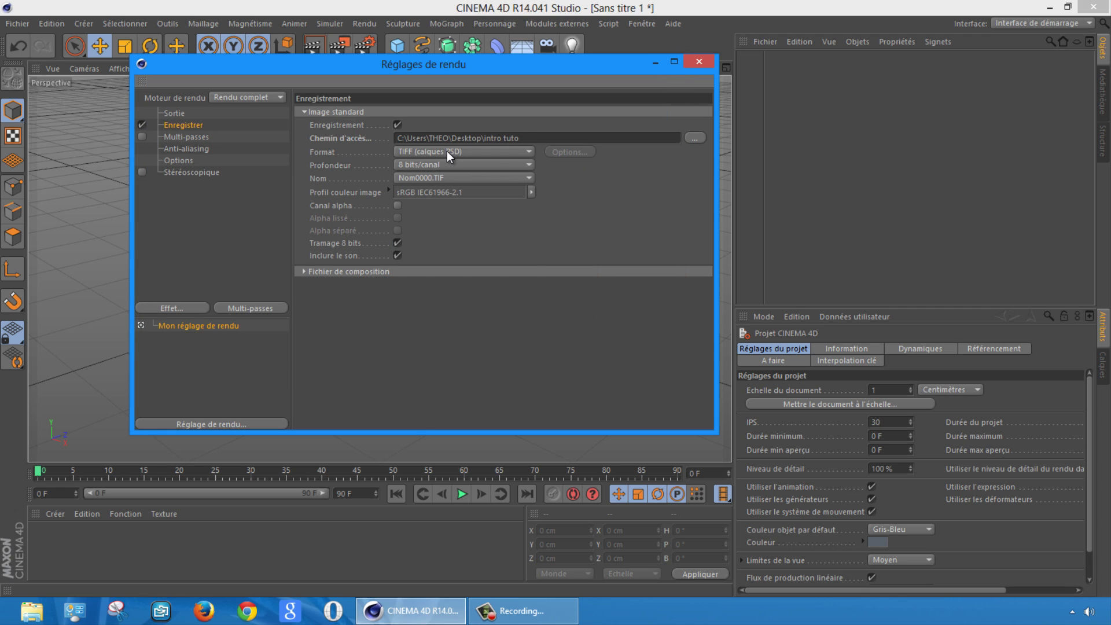
{"action": "left_click", "coordinate": [447, 151]}
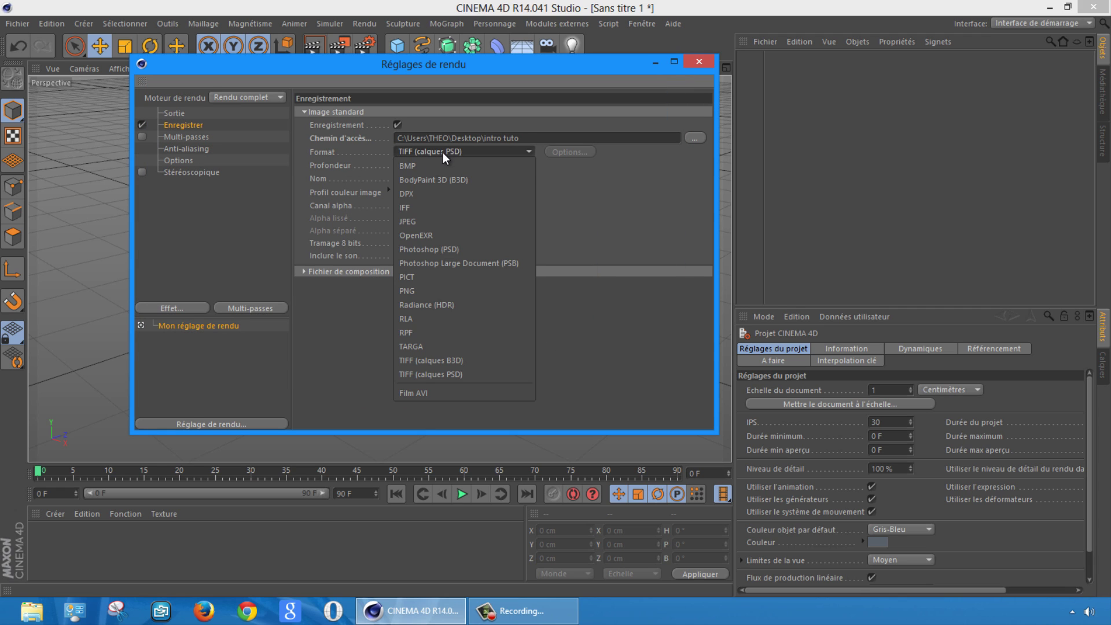
{"action": "left_click", "coordinate": [412, 393]}
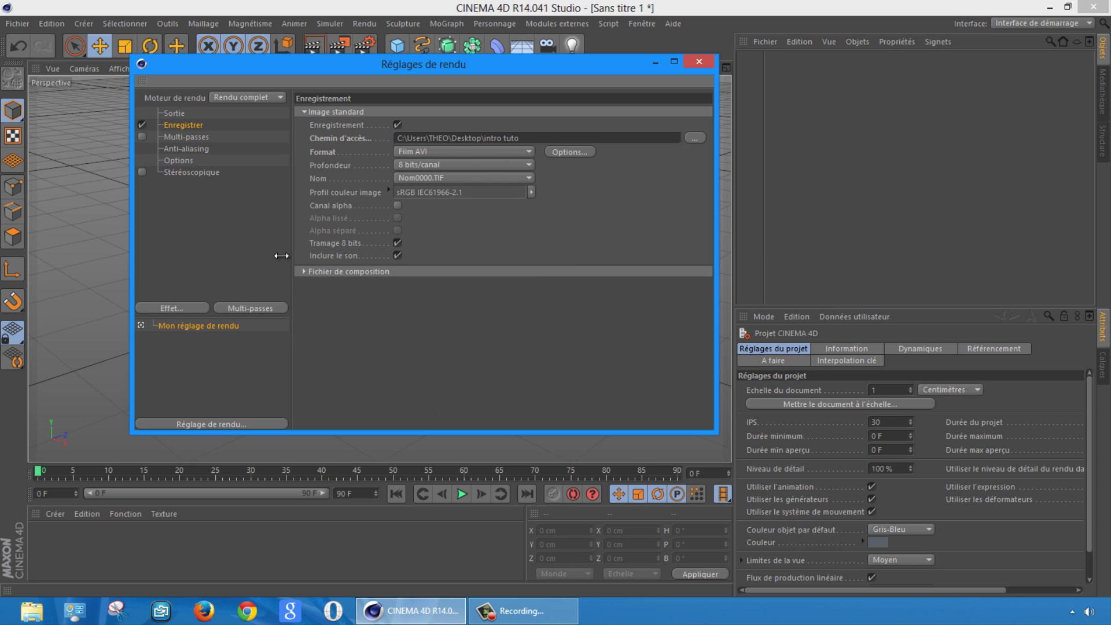
- Set the render's anti-aliasing to "Au mieux" with a maximum level of 2x2
{"action": "left_click", "coordinate": [193, 138]}
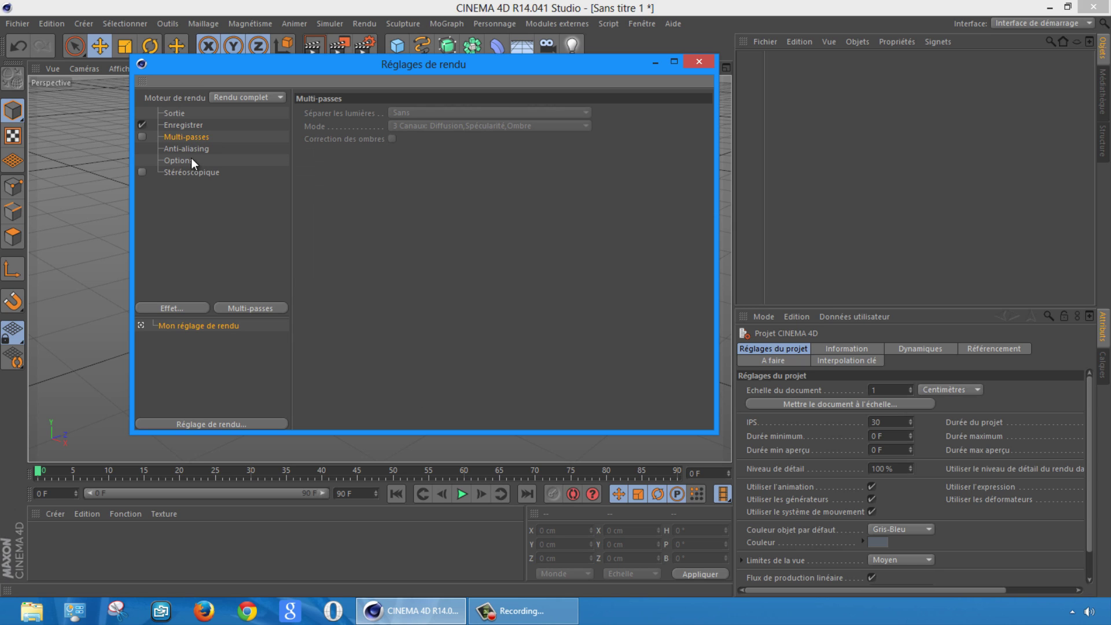
{"action": "left_click", "coordinate": [185, 147]}
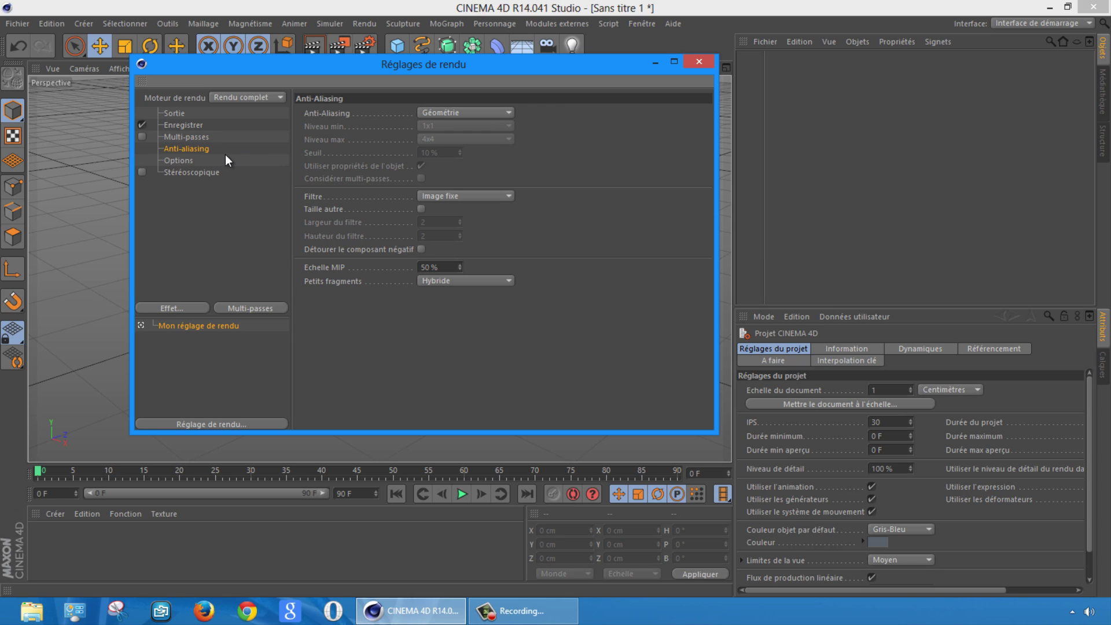
{"action": "left_click", "coordinate": [449, 111]}
{"action": "left_click", "coordinate": [433, 155]}
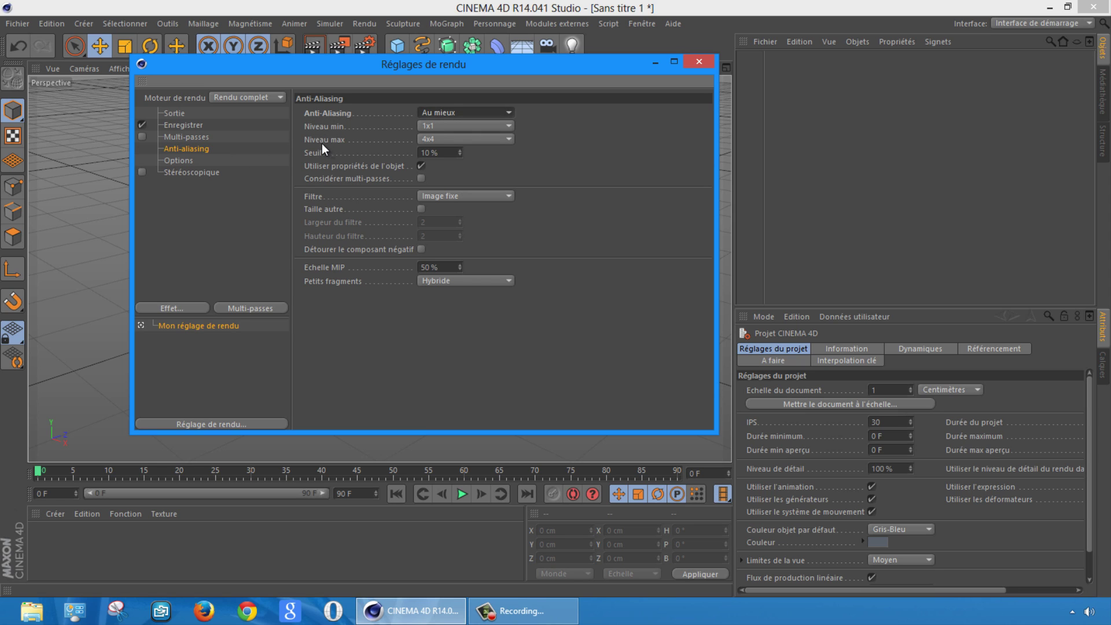
{"action": "left_click", "coordinate": [423, 137]}
{"action": "left_click", "coordinate": [436, 169]}
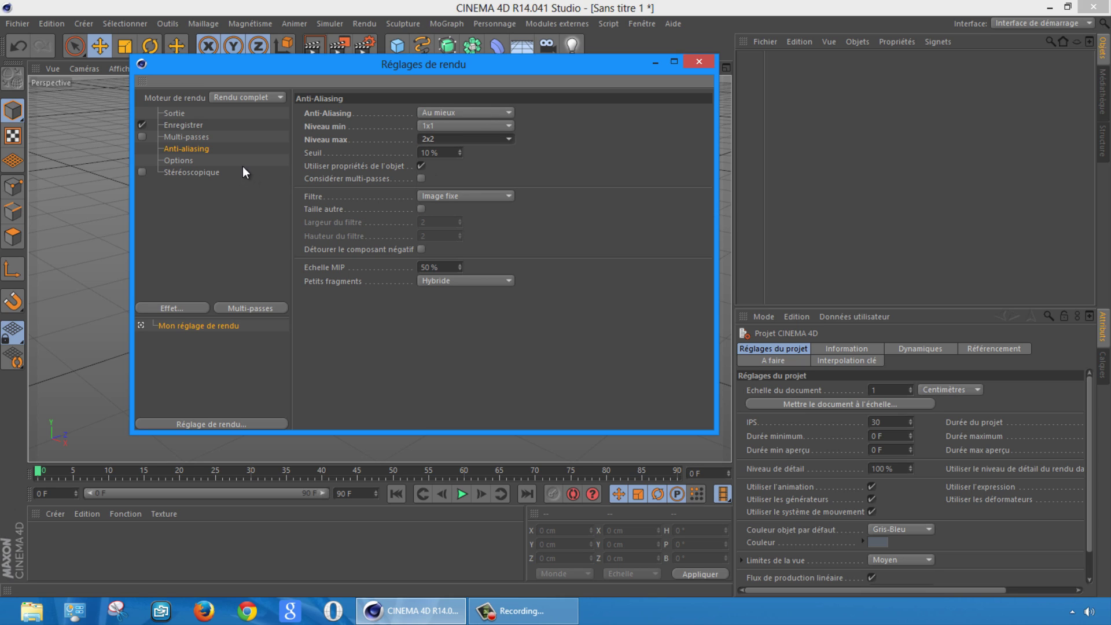
- Add the Illumination globale and Occlusion ambiante effects to the render settings and close them
{"action": "left_click", "coordinate": [172, 162]}
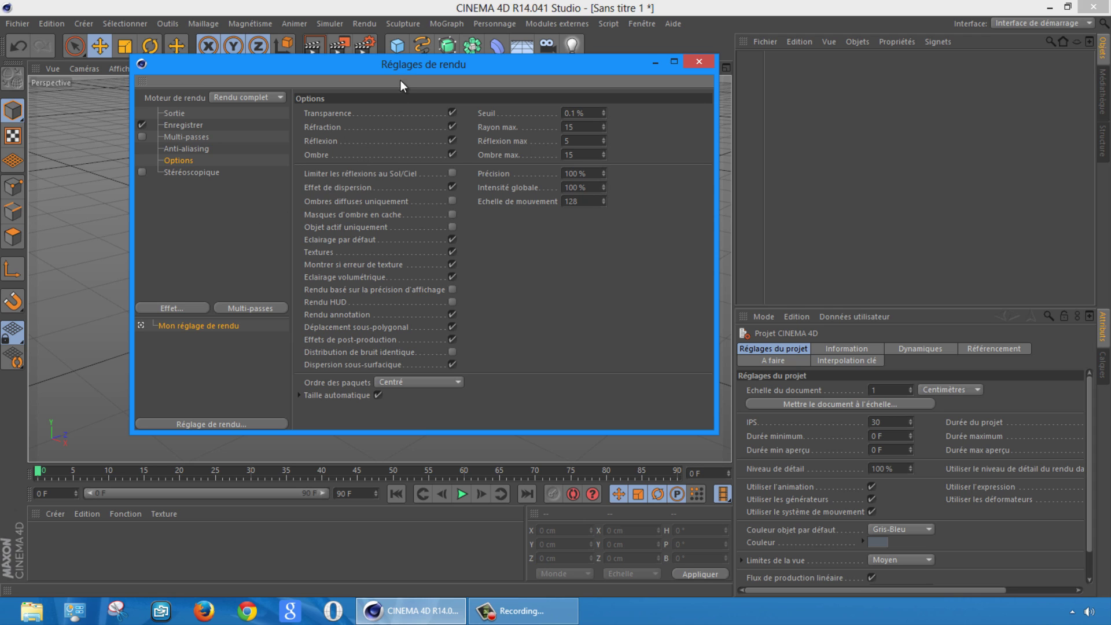
{"action": "left_click_drag", "start_coordinate": [411, 68], "coordinate": [459, 99]}
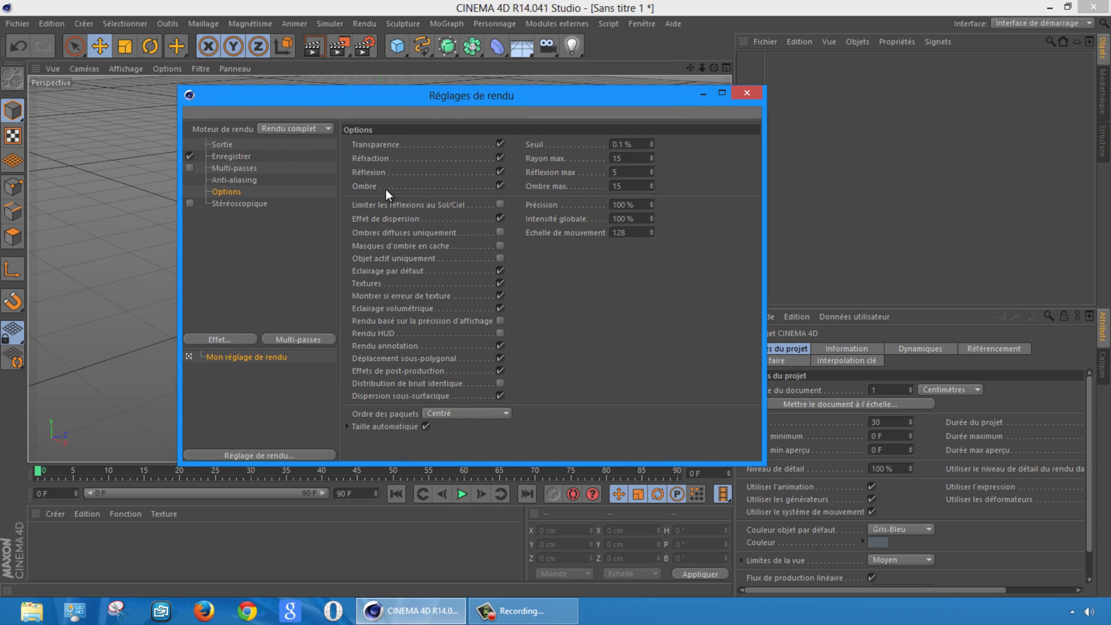
{"action": "left_click", "coordinate": [223, 341]}
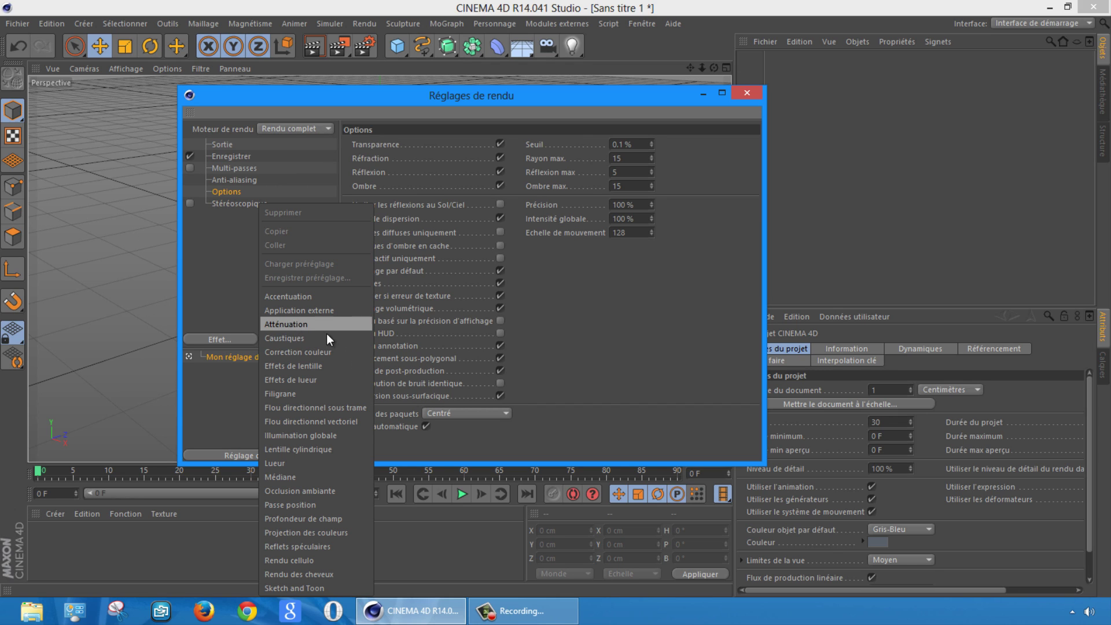
{"action": "left_click", "coordinate": [300, 436]}
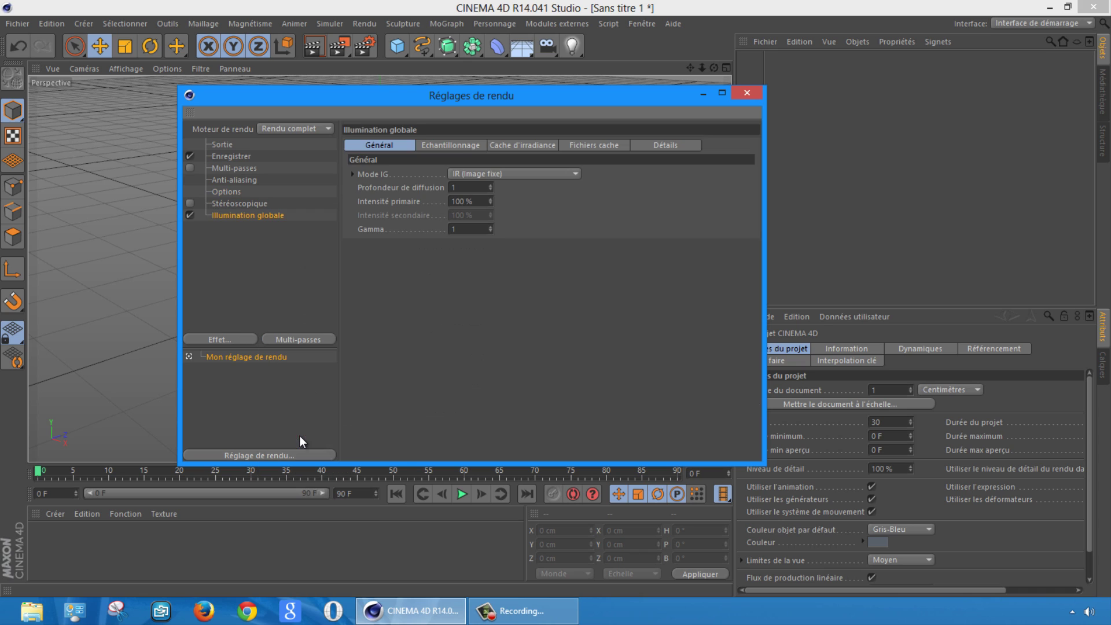
{"action": "left_click", "coordinate": [214, 341]}
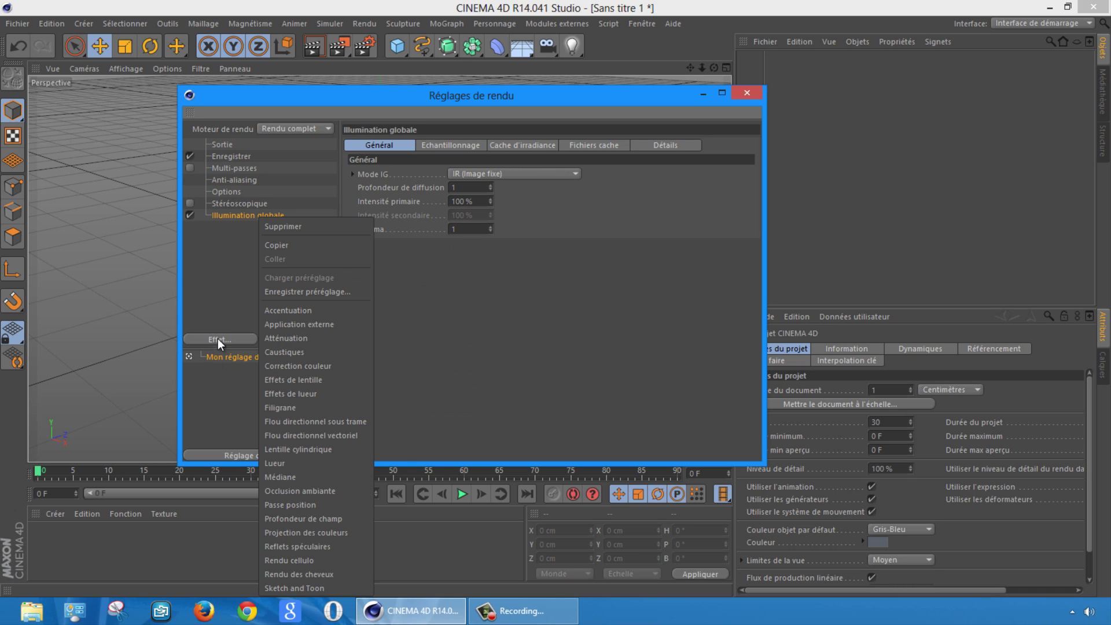
{"action": "left_click", "coordinate": [317, 490]}
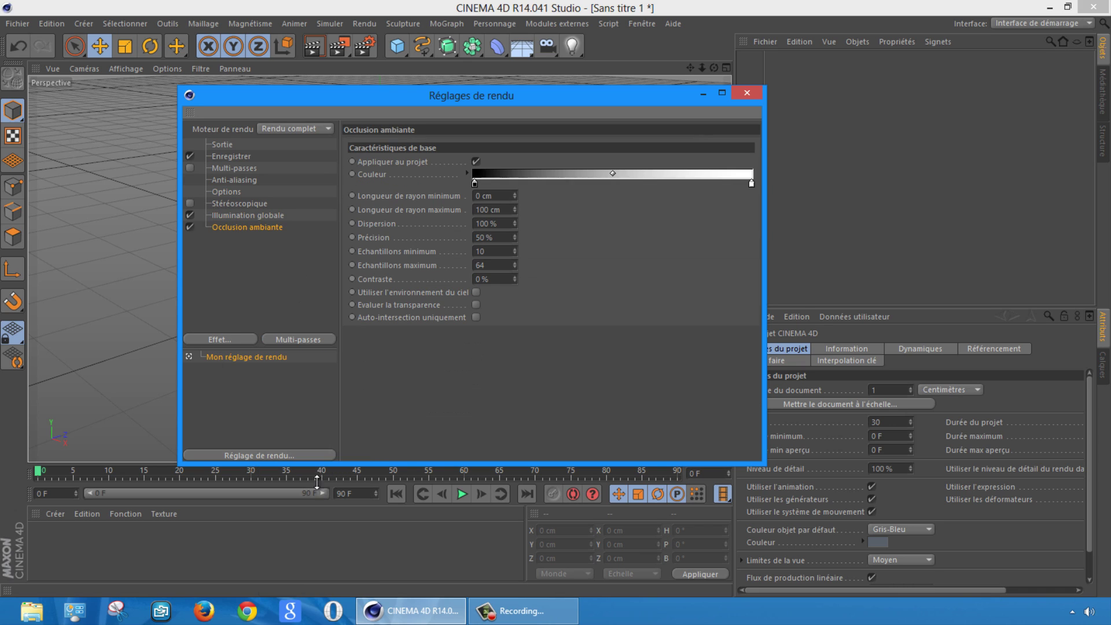
{"action": "left_click", "coordinate": [742, 94]}
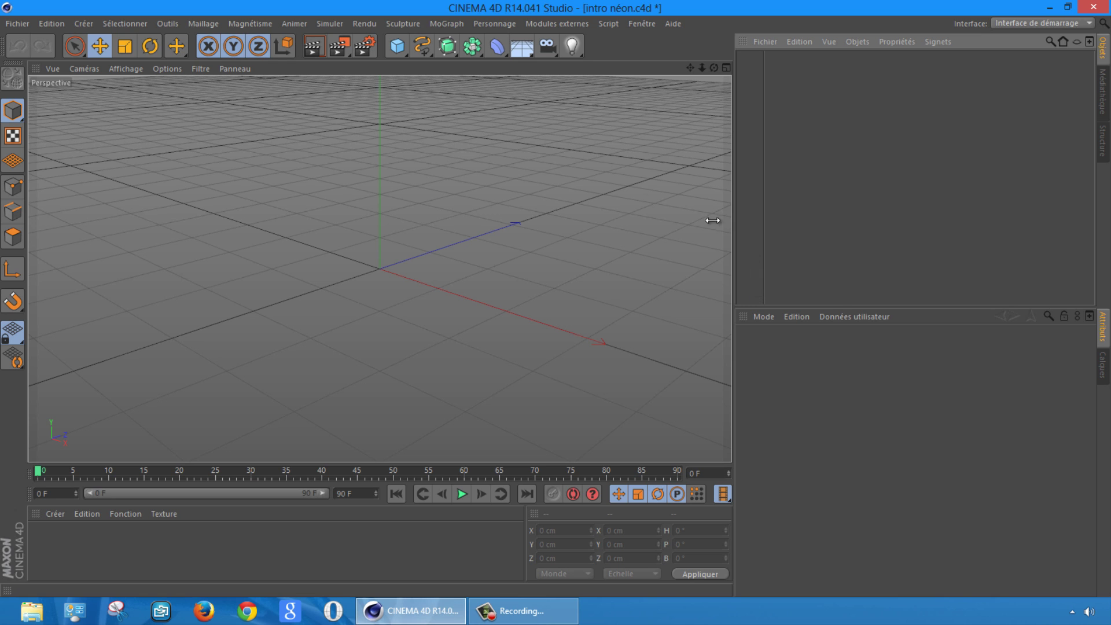
- Add a MoTexte object to the scene and change its text to "DIKSOR"
{"action": "left_click", "coordinate": [449, 23]}
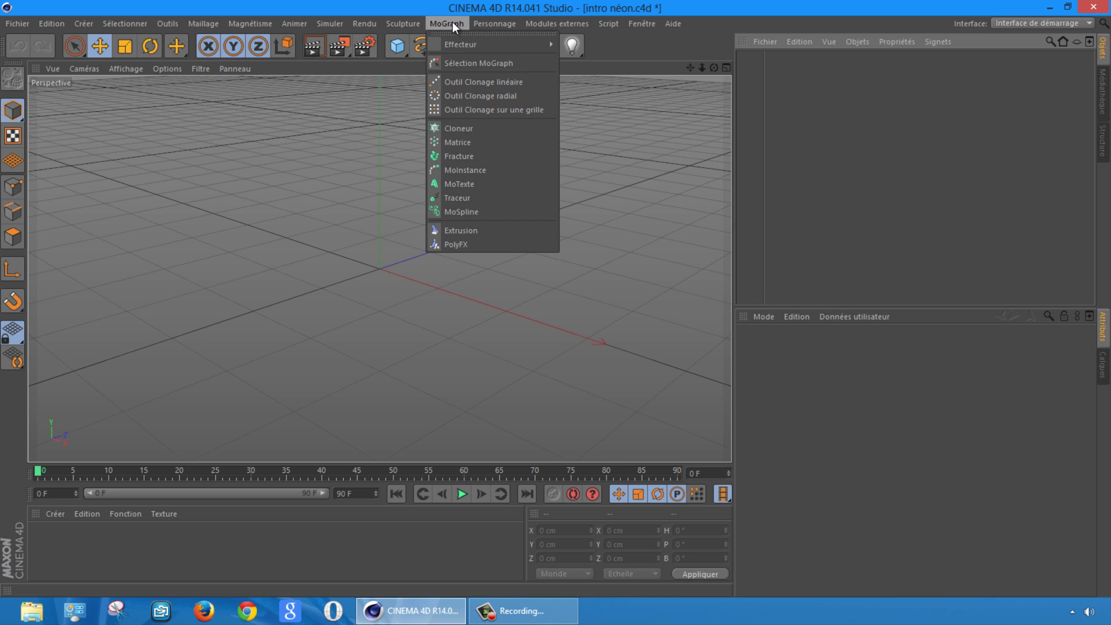
{"action": "left_click", "coordinate": [471, 185]}
{"action": "left_click_drag", "start_coordinate": [712, 66], "coordinate": [537, 307]}
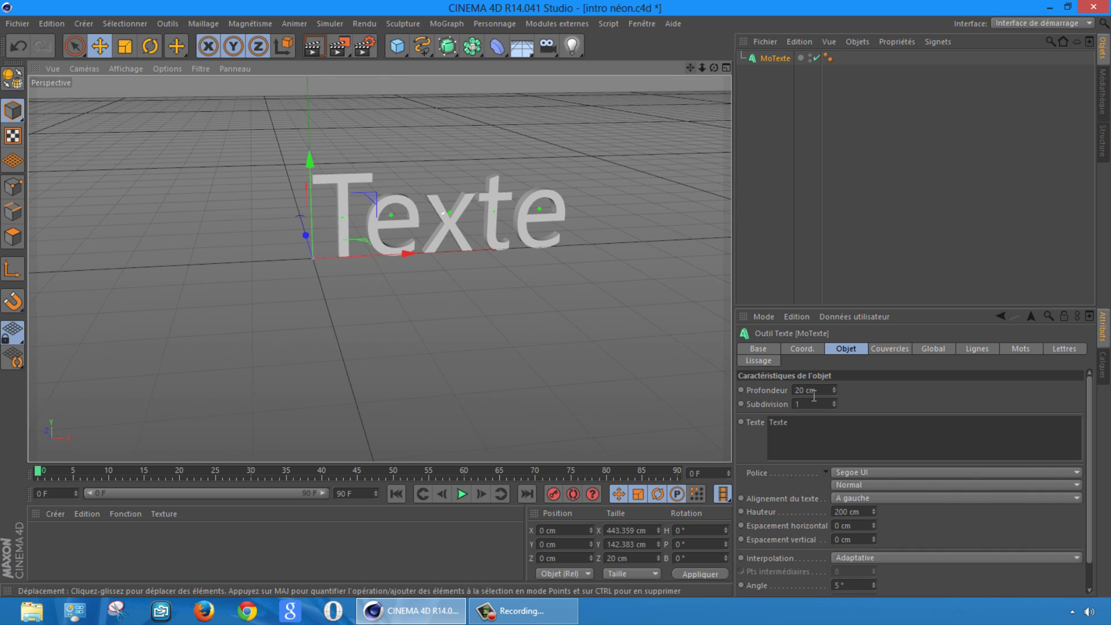
{"action": "double_click", "coordinate": [779, 422]}
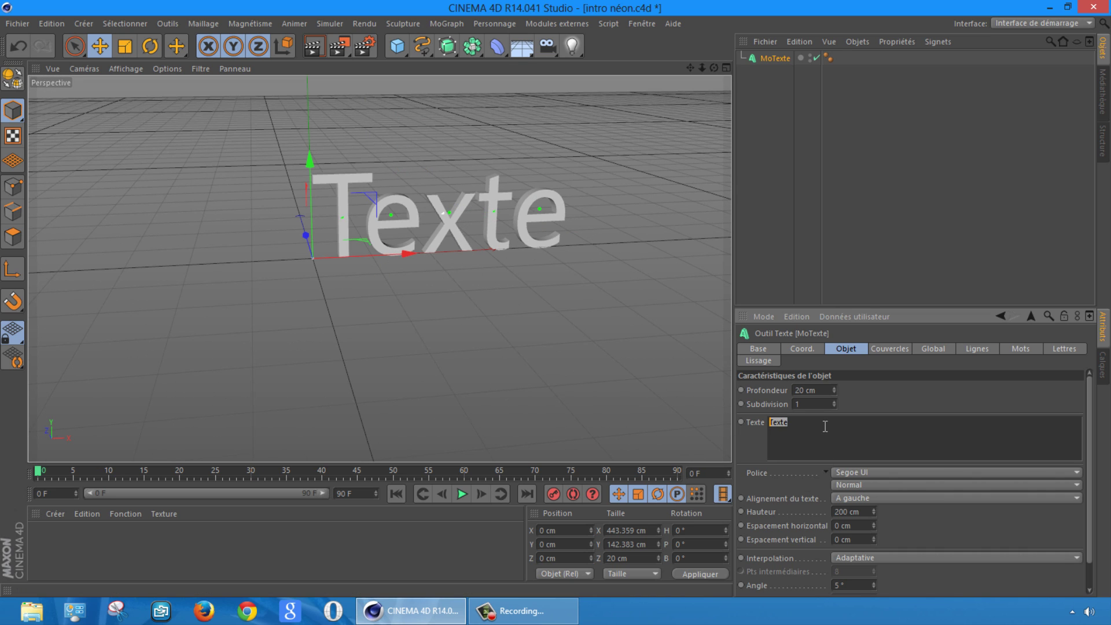
{"action": "type", "text": "DIKSOR"}
{"action": "left_click", "coordinate": [880, 398]}
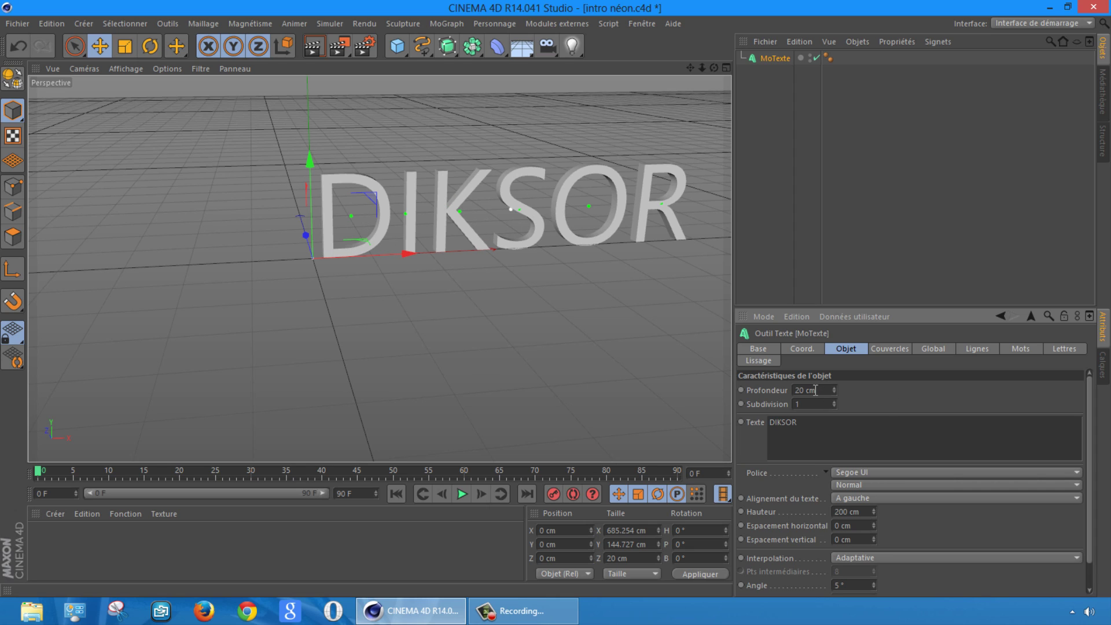
- Set the MoTexte depth to 35 cm and its font to GRATIS
{"action": "left_click_drag", "start_coordinate": [804, 391], "coordinate": [776, 395]}
{"action": "key", "text": "Return"}
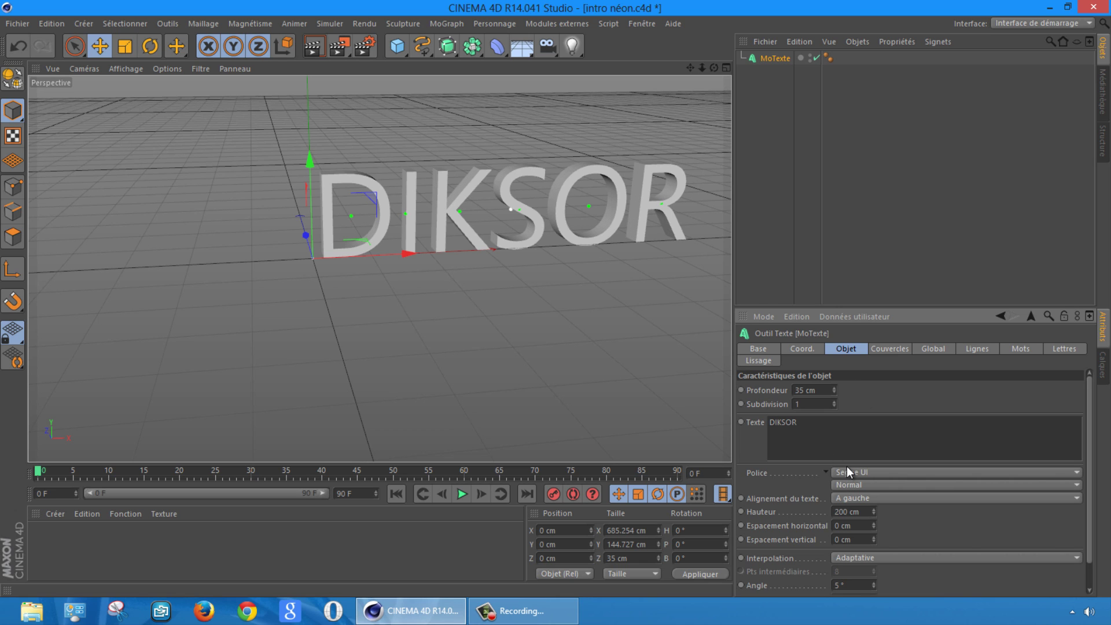
{"action": "left_click", "coordinate": [850, 471]}
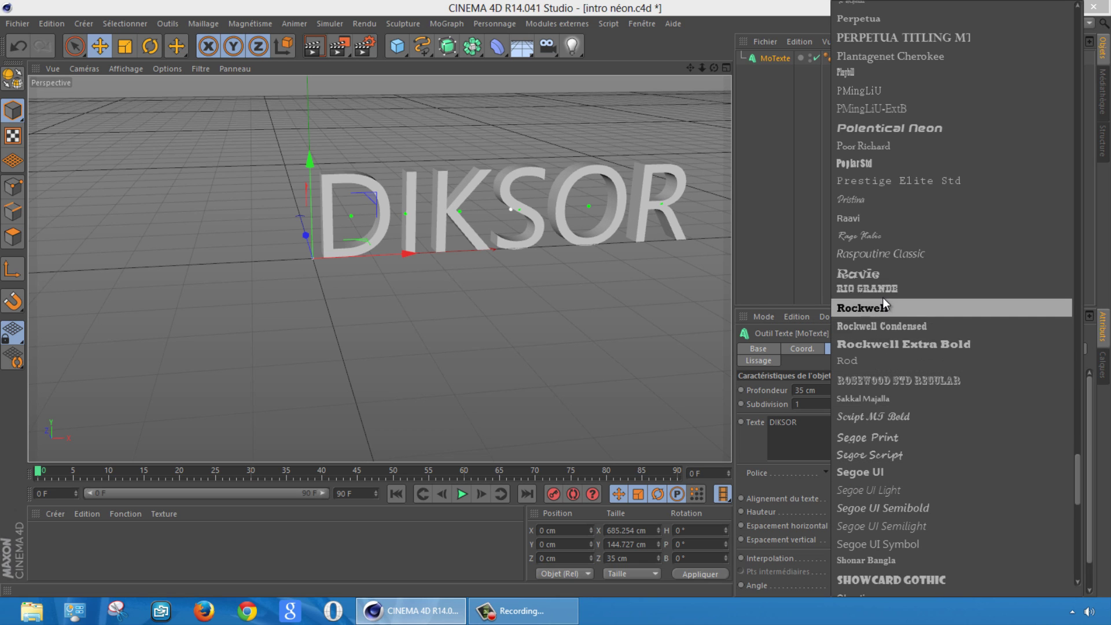
{"action": "scroll", "coordinate": [884, 297], "scroll_direction": "up", "scroll_amount": 15}
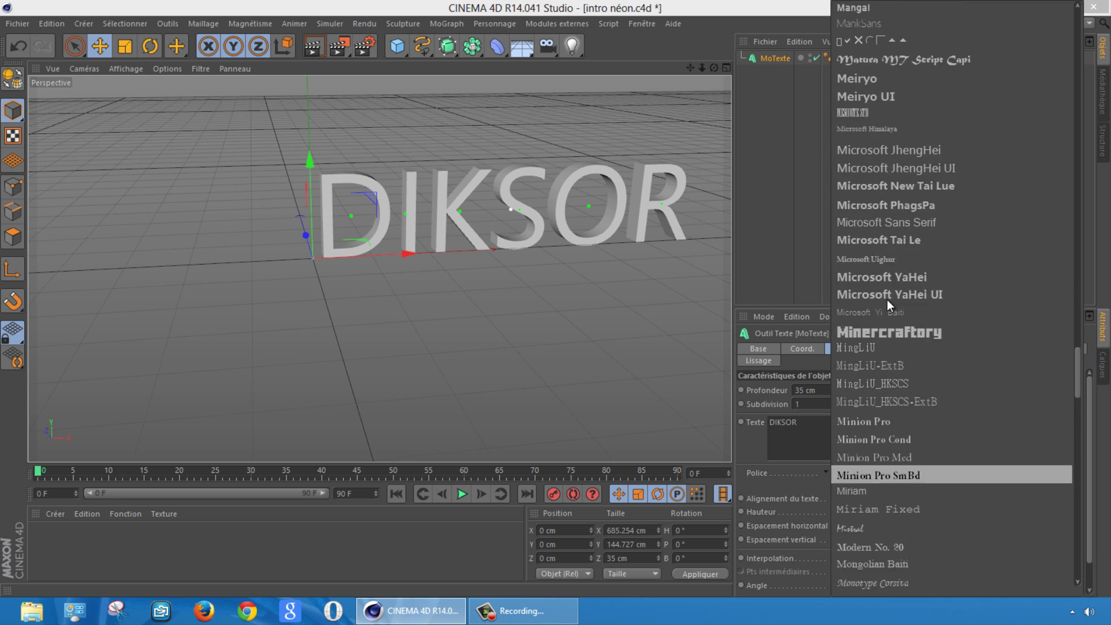
{"action": "scroll", "coordinate": [888, 300], "scroll_direction": "up", "scroll_amount": 20}
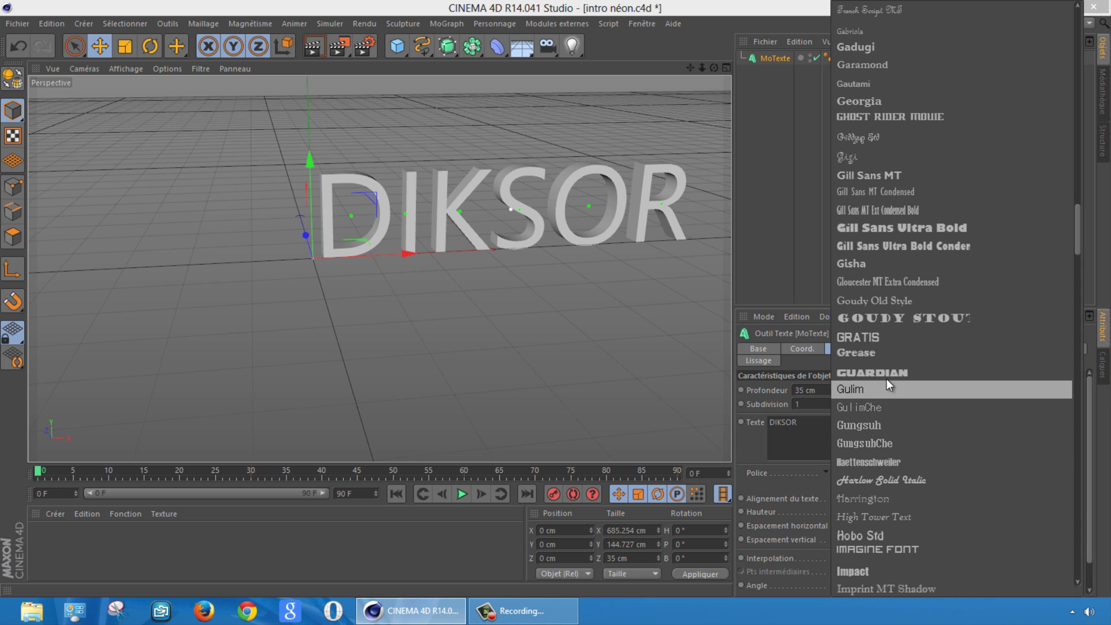
{"action": "left_click", "coordinate": [881, 338]}
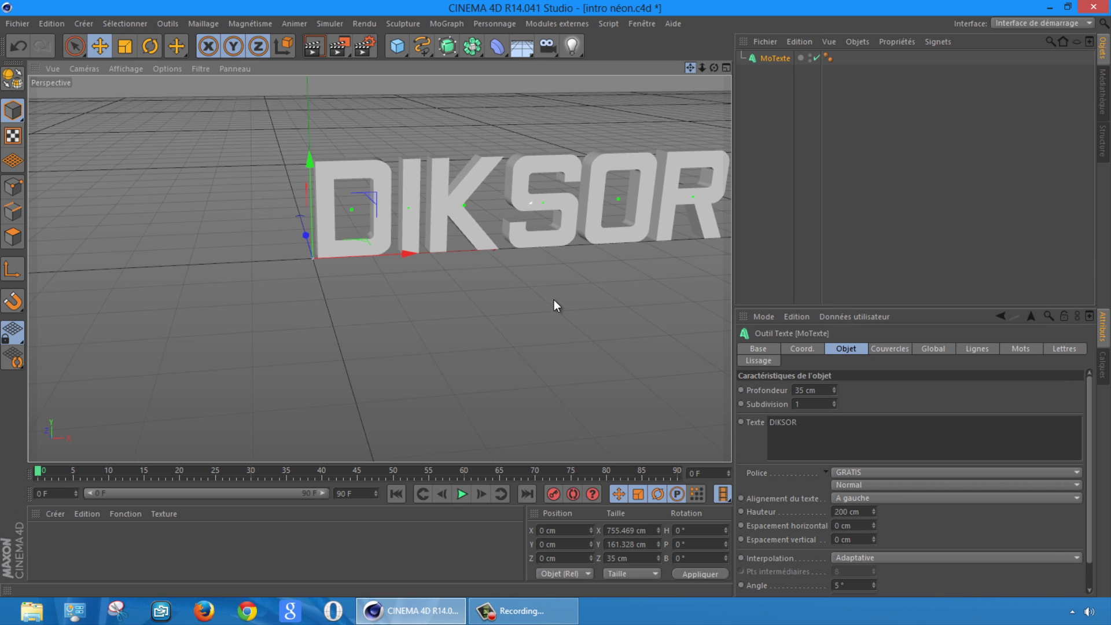
- Set both the start and end caps of the text to "Couvercle et biseau"
{"action": "left_click_drag", "start_coordinate": [554, 305], "coordinate": [596, 245], "text": "alt"}
{"action": "left_click", "coordinate": [874, 349]}
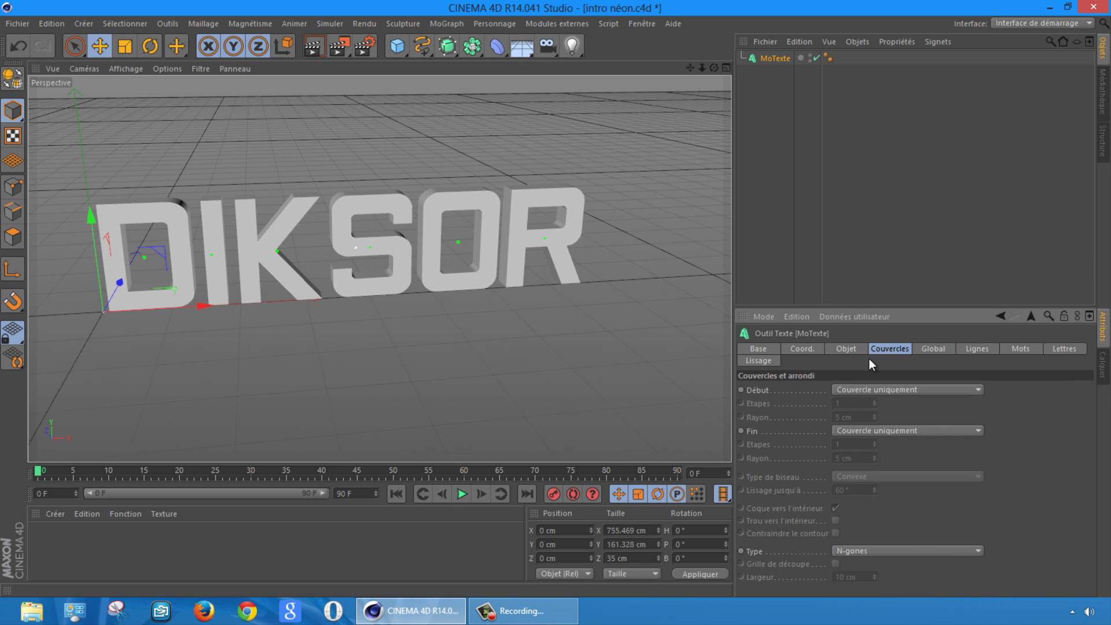
{"action": "left_click", "coordinate": [852, 391]}
{"action": "left_click", "coordinate": [866, 446]}
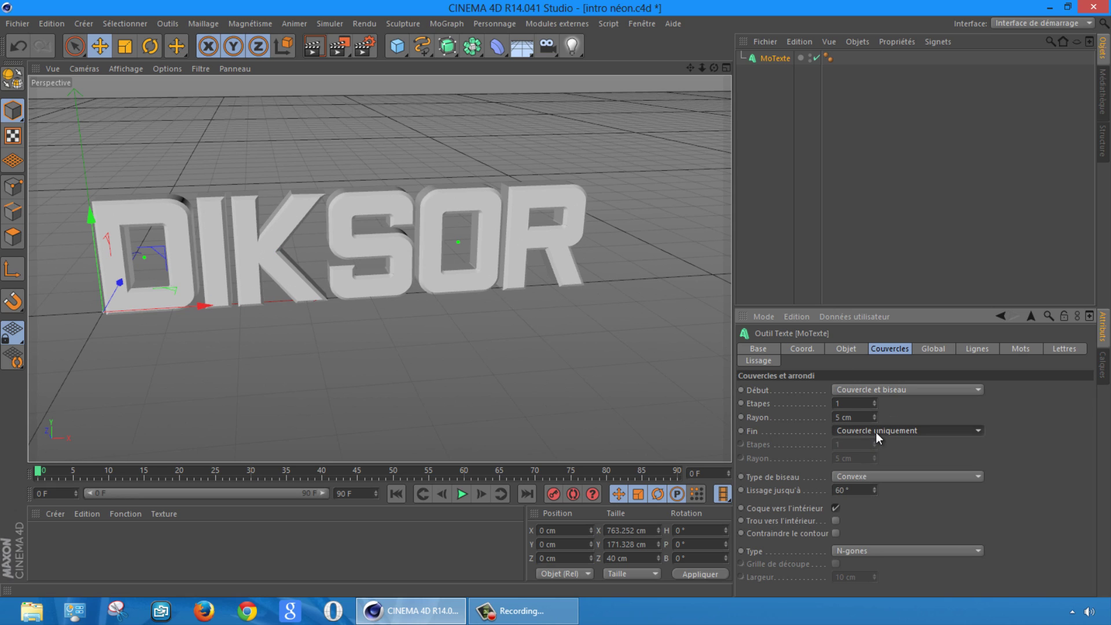
{"action": "left_click", "coordinate": [876, 431]}
{"action": "left_click", "coordinate": [876, 487]}
- Set the bevel radius of the text's start and end caps to 3 cm each
{"action": "left_click", "coordinate": [838, 417]}
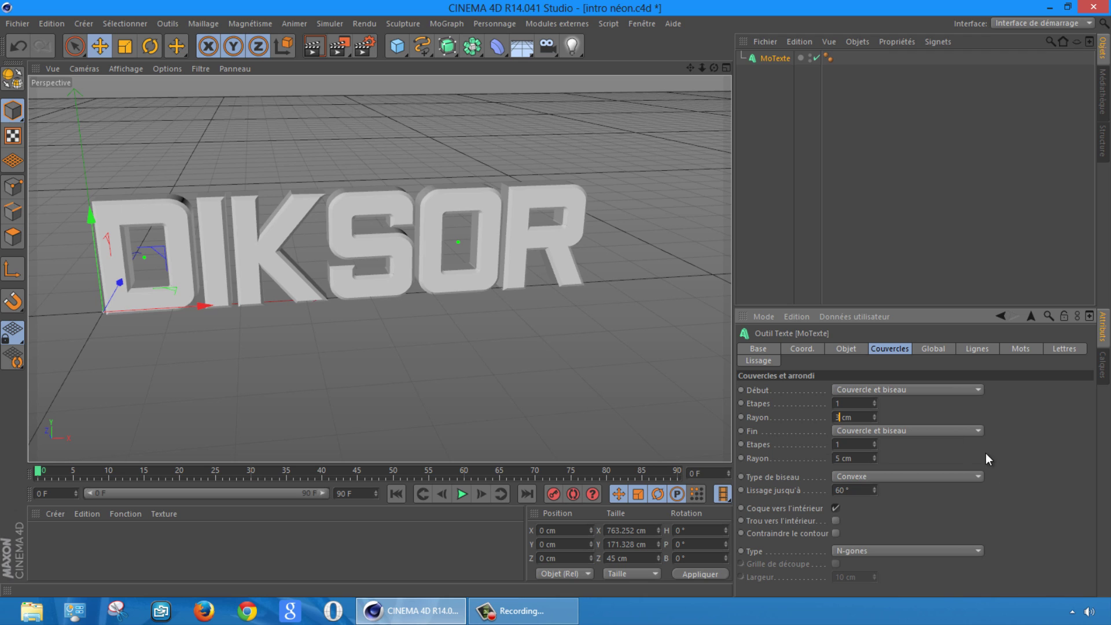
{"action": "type", "text": "3"}
{"action": "key", "text": "Return"}
{"action": "left_click", "coordinate": [836, 459]}
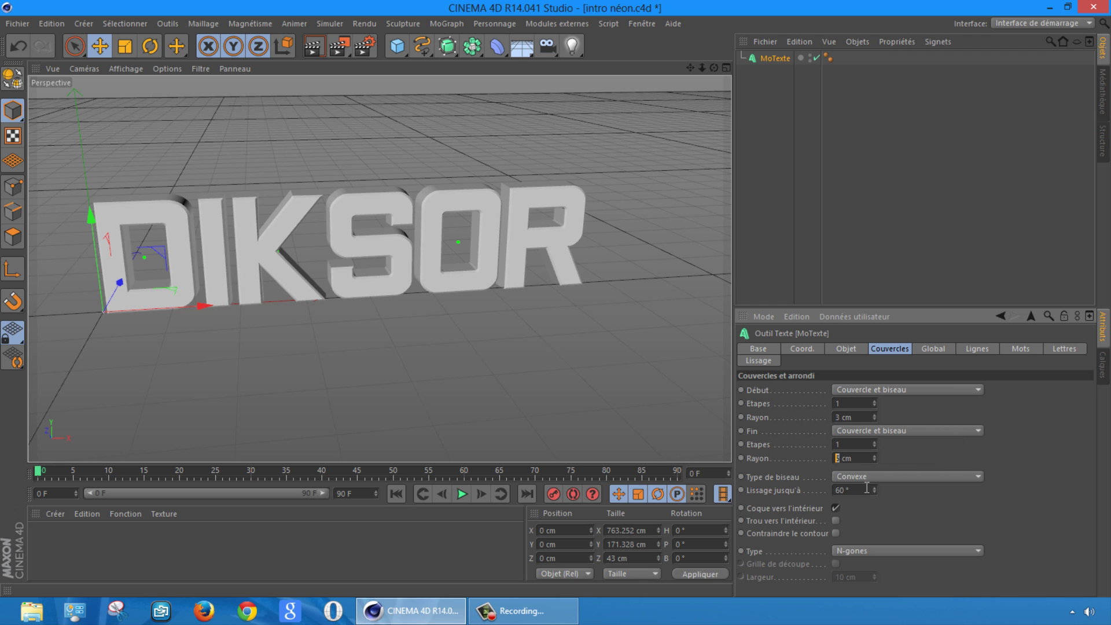
{"action": "type", "text": "3"}
{"action": "key", "text": "Return"}
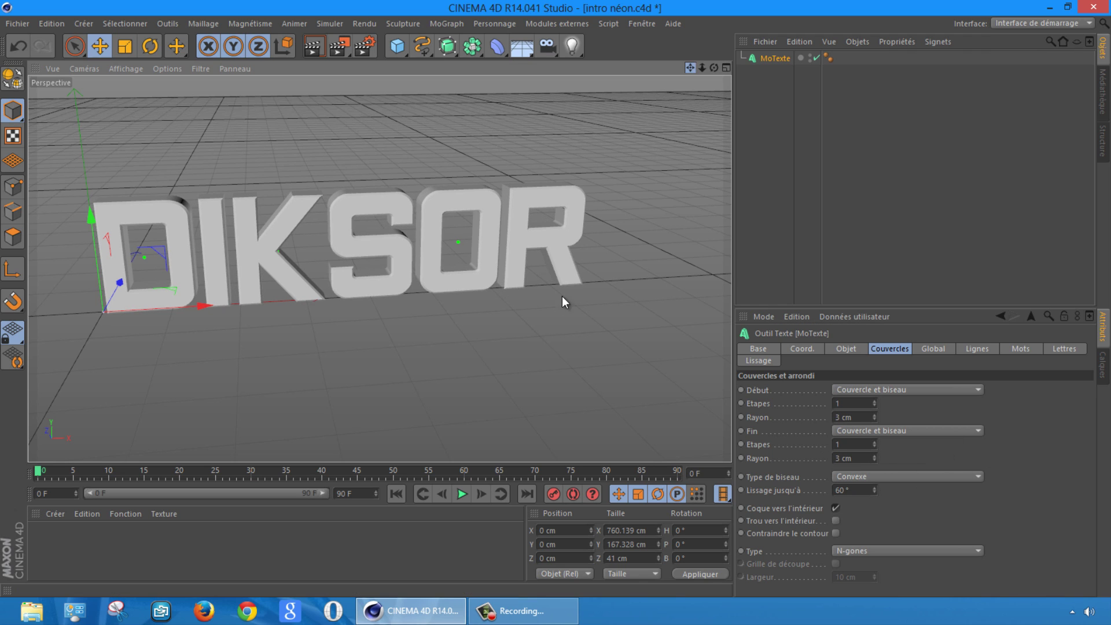
- Add a Sol floor object beneath the text and move it along X to about 322 cm
{"action": "mouse_move", "coordinate": [561, 296]}
{"action": "middle_mouse_down", "text": "alt"}
{"action": "mouse_move", "coordinate": [597, 285]}
{"action": "mouse_move", "coordinate": [558, 298]}
{"action": "middle_mouse_up", "text": "alt"}
{"action": "scroll", "coordinate": [503, 209], "scroll_direction": "up", "scroll_amount": 1}
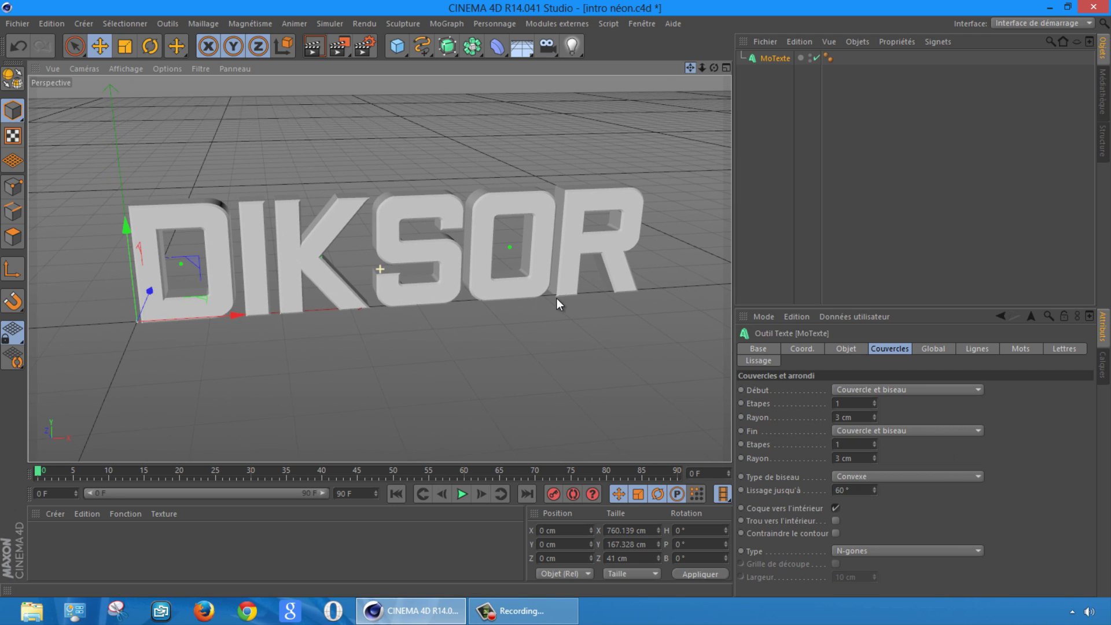
{"action": "left_click", "coordinate": [519, 49]}
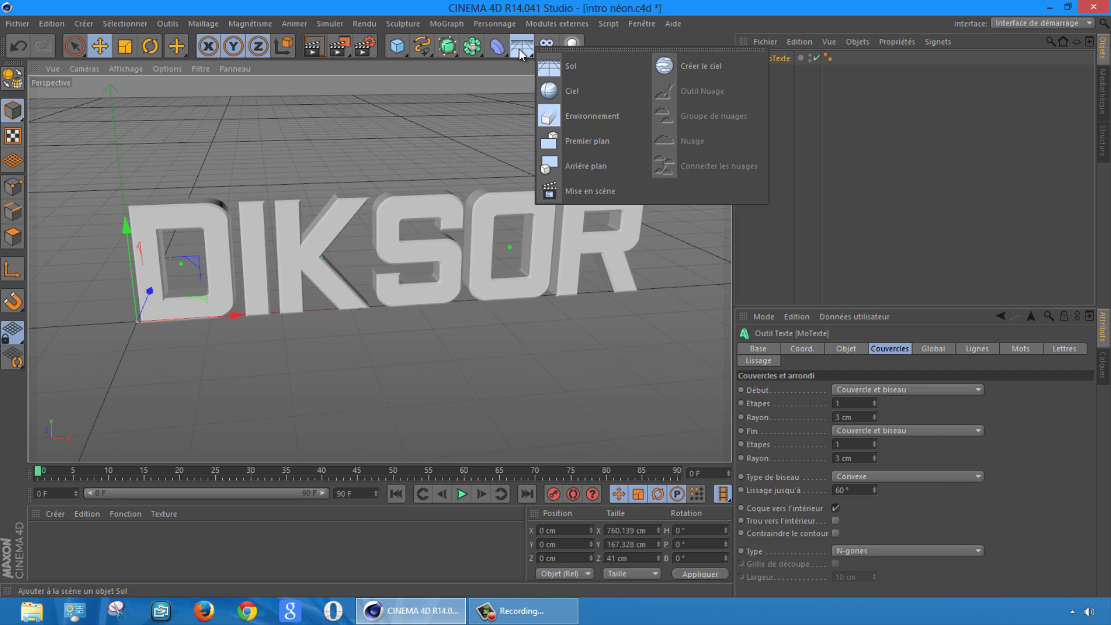
{"action": "left_click", "coordinate": [582, 68]}
{"action": "left_click_drag", "start_coordinate": [210, 317], "coordinate": [436, 304]}
{"action": "left_click_drag", "start_coordinate": [690, 65], "coordinate": [554, 301]}
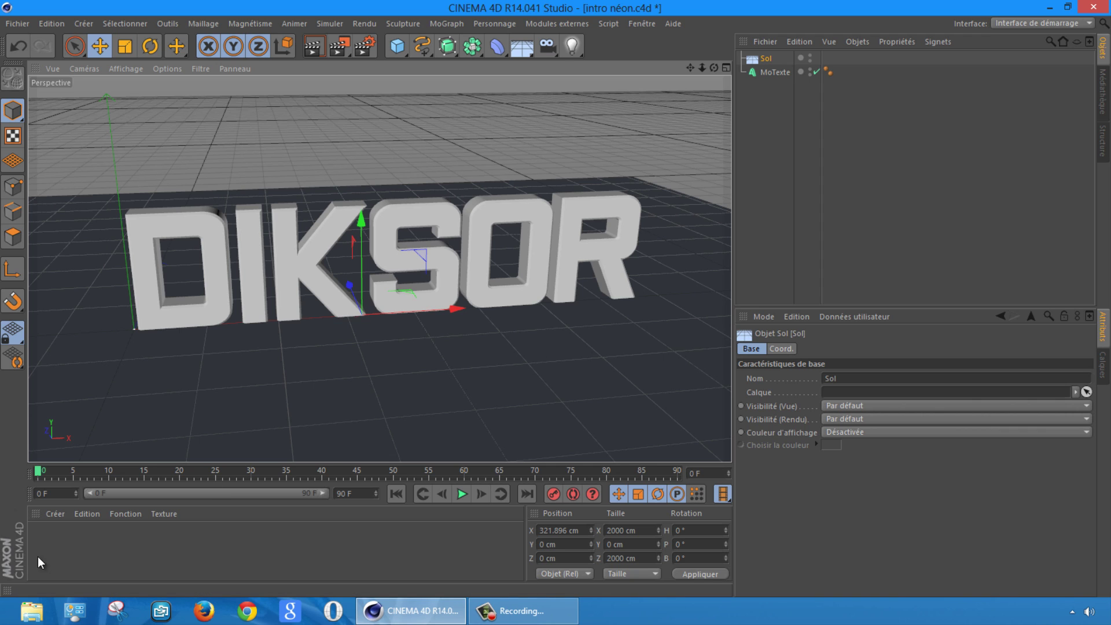
- Create a new material and enable its Luminescence channel
{"action": "double_click", "coordinate": [50, 547]}
{"action": "double_click", "coordinate": [51, 538]}
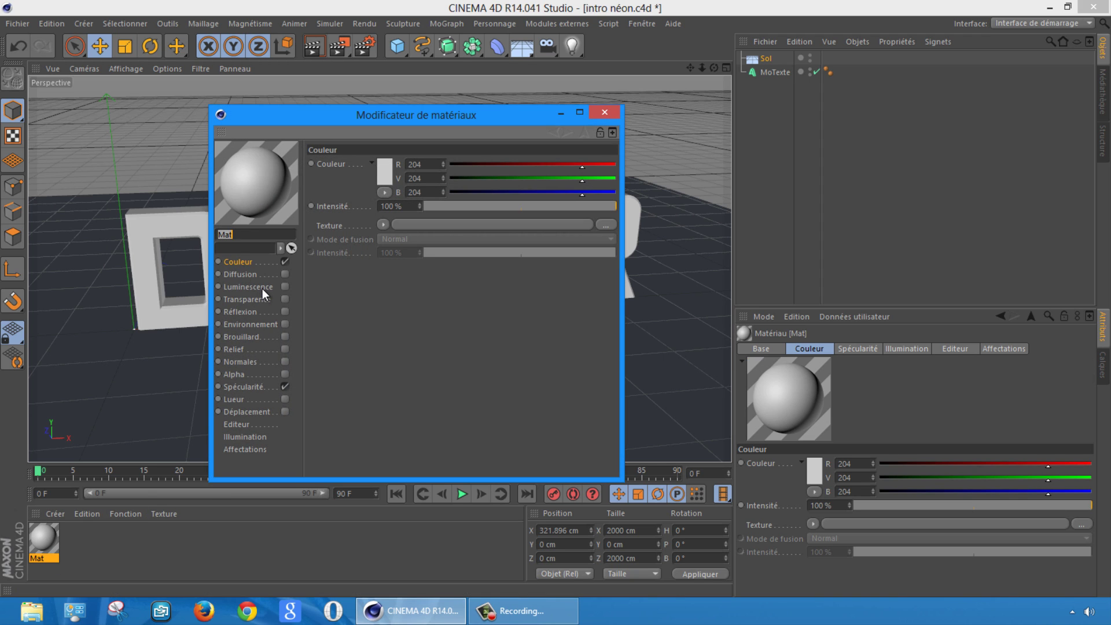
{"action": "left_click", "coordinate": [263, 288]}
{"action": "left_click", "coordinate": [285, 286]}
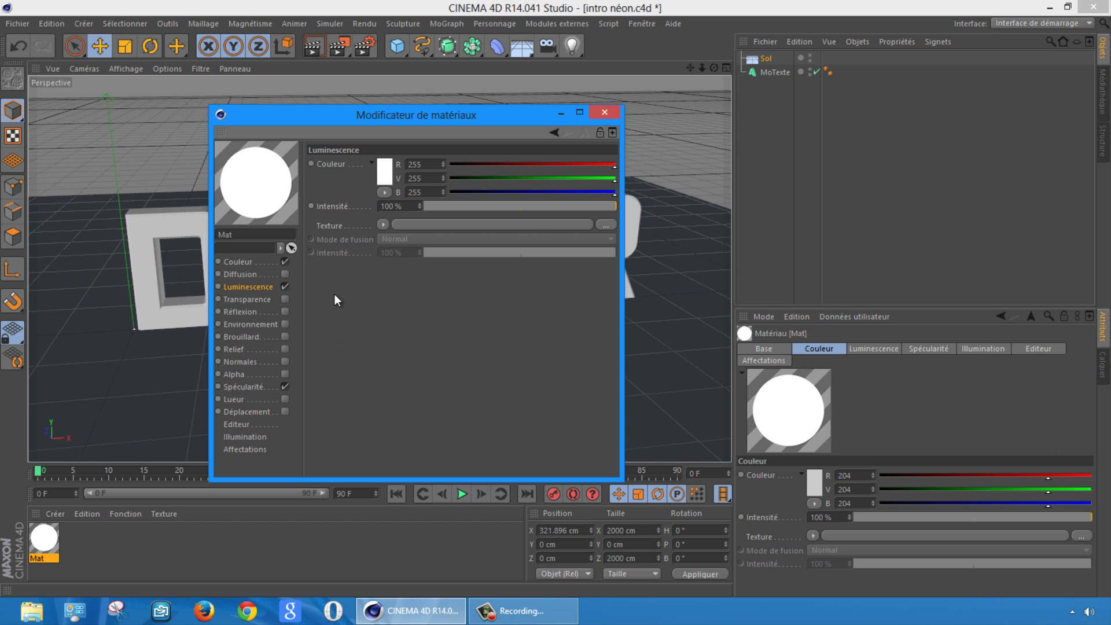
- Set the material's luminescence colour to cyan (0, 255, 255) and apply the material to the MoTexte object
{"action": "left_click", "coordinate": [384, 163]}
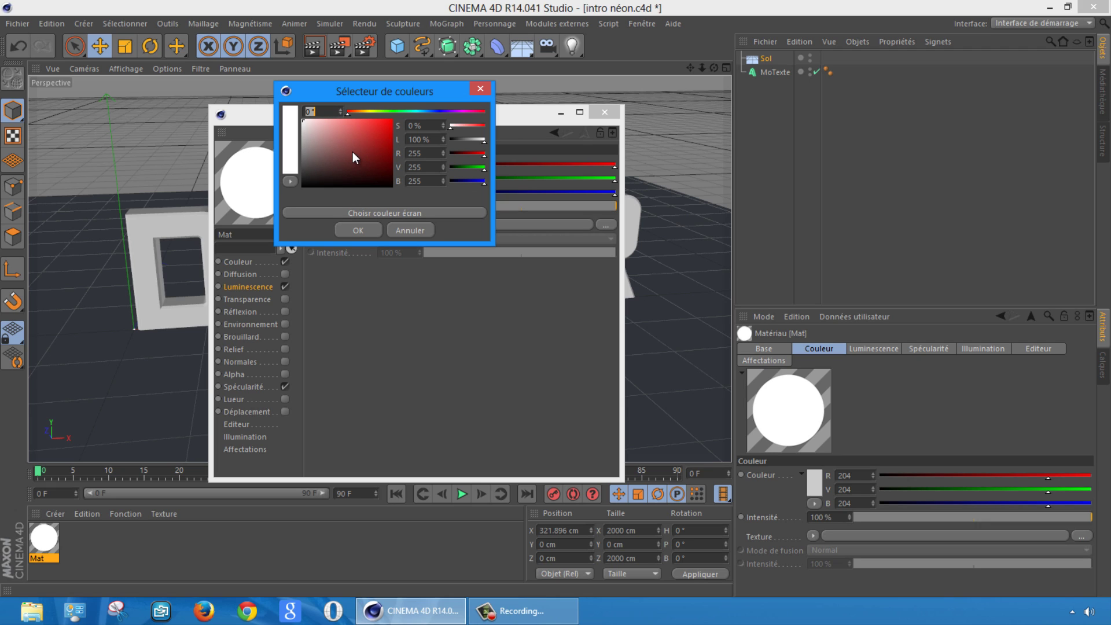
{"action": "left_click_drag", "start_coordinate": [350, 156], "coordinate": [471, 77]}
{"action": "mouse_move", "coordinate": [409, 113]}
{"action": "left_mouse_down"}
{"action": "mouse_move", "coordinate": [432, 109]}
{"action": "mouse_move", "coordinate": [416, 117]}
{"action": "left_mouse_up"}
{"action": "left_click", "coordinate": [357, 231]}
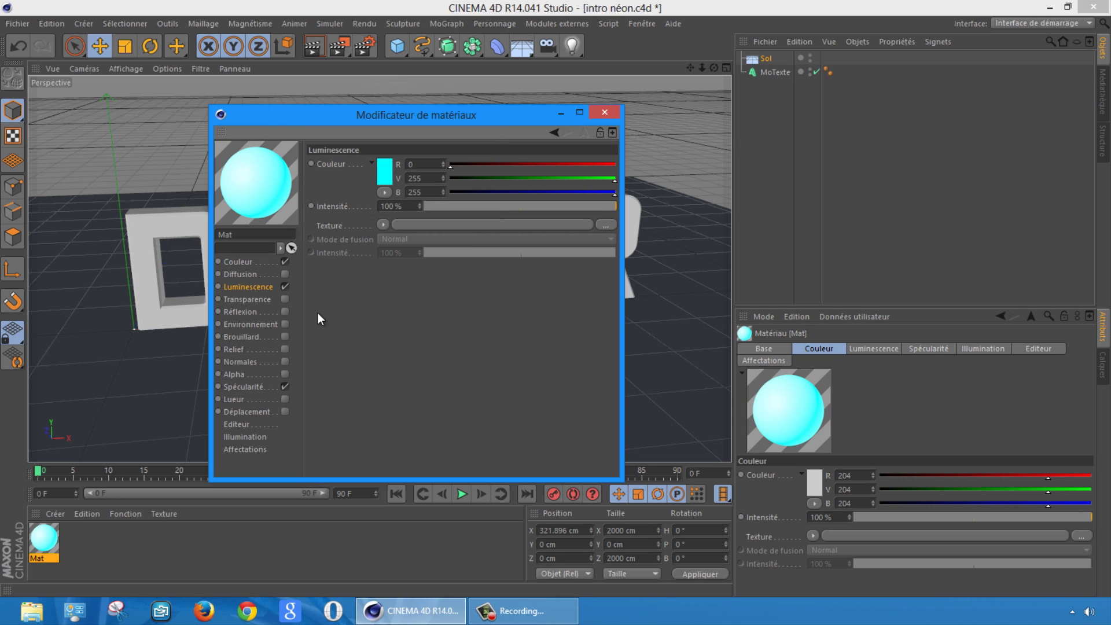
{"action": "left_click", "coordinate": [605, 113]}
{"action": "left_click_drag", "start_coordinate": [43, 546], "coordinate": [765, 72]}
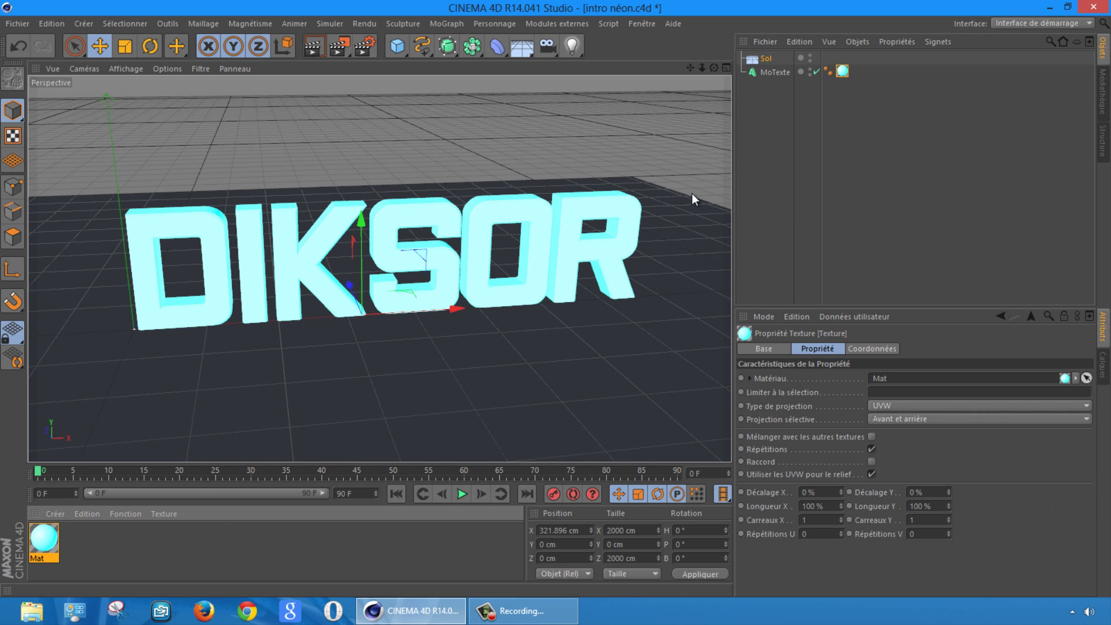
- Render a preview of the glowing text in the view and save the scene
{"action": "left_click", "coordinate": [314, 46]}
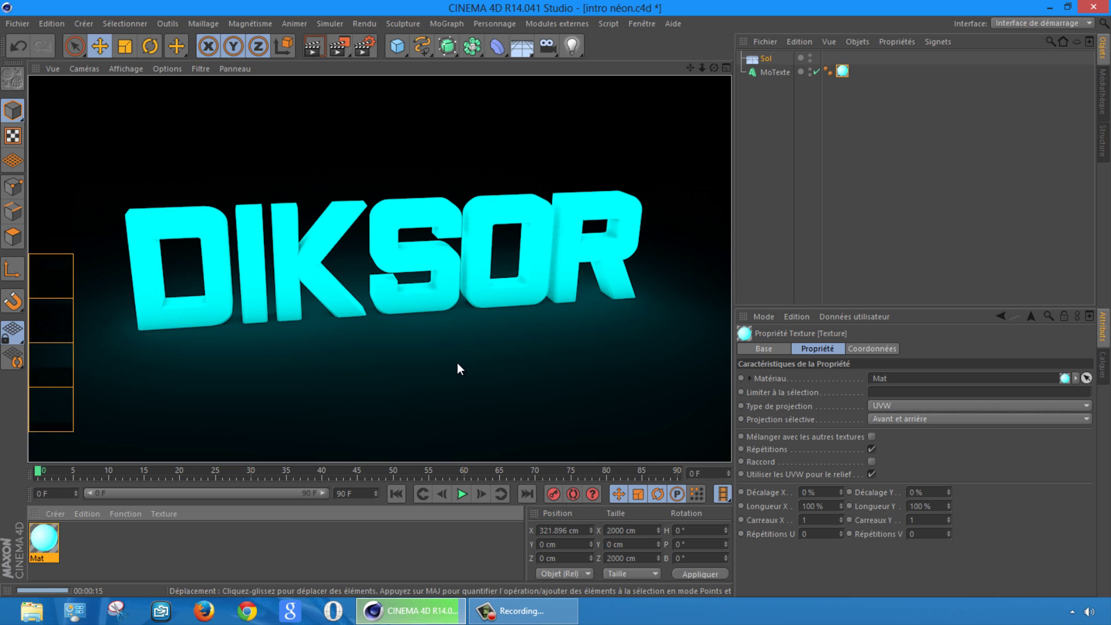
{"action": "left_click", "coordinate": [556, 297]}
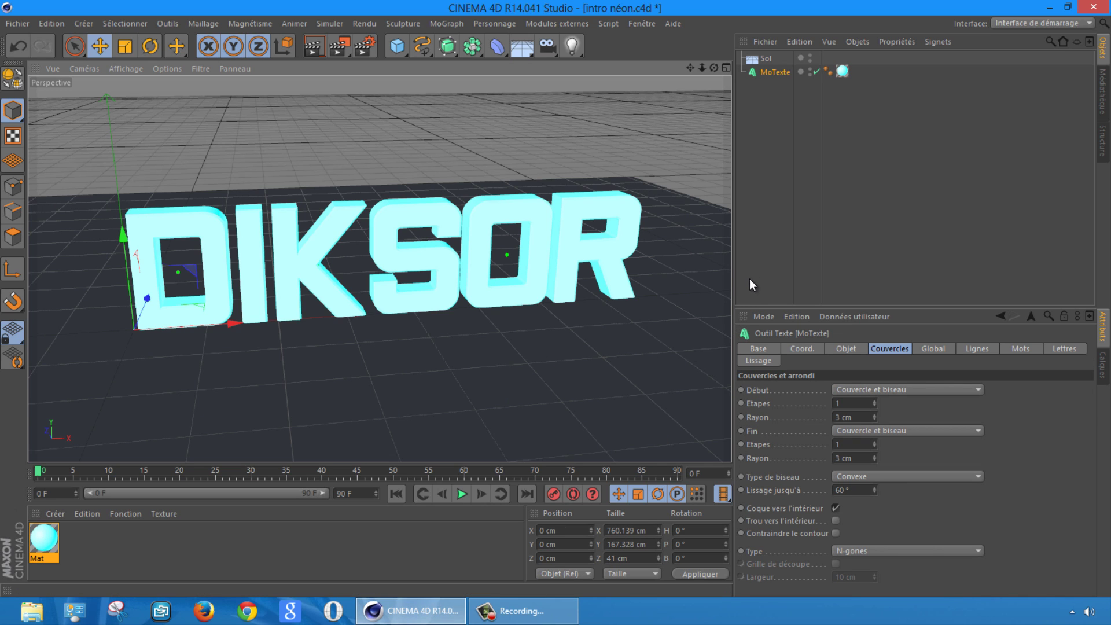
{"action": "key", "text": "ctrl+s"}
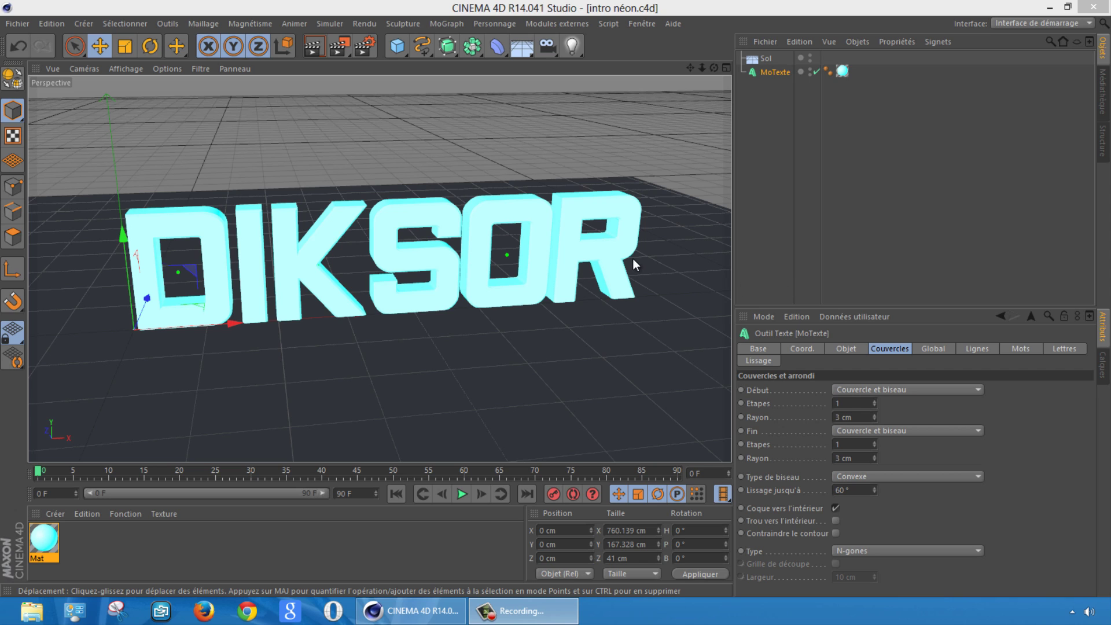
- Set a keyframe for the material's cyan luminescence colour at frame 0
{"action": "left_click", "coordinate": [46, 542]}
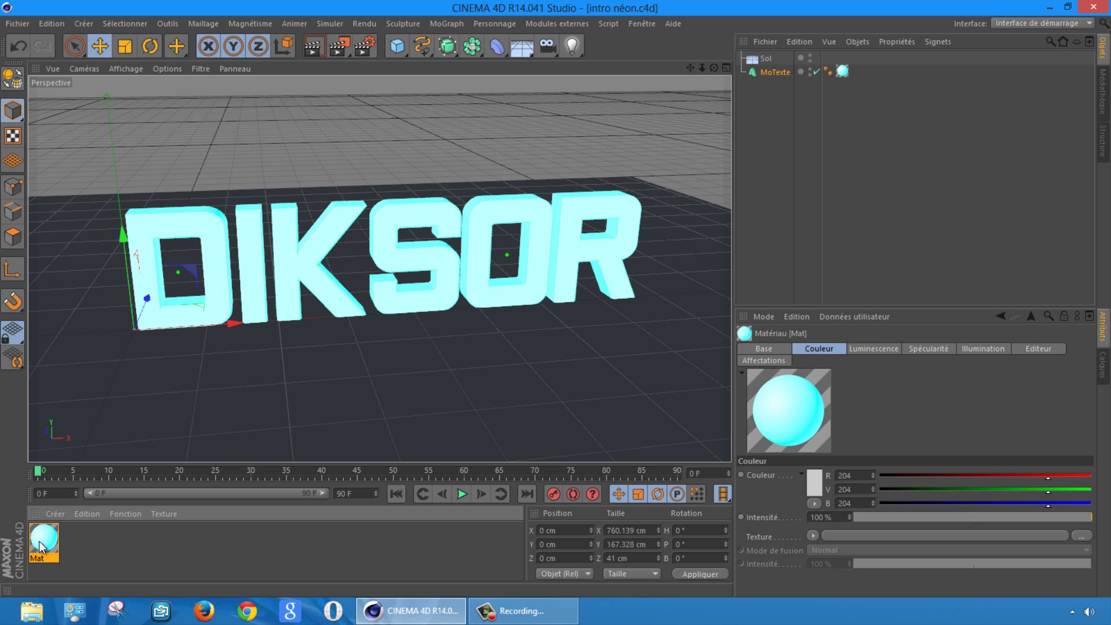
{"action": "left_click", "coordinate": [875, 349]}
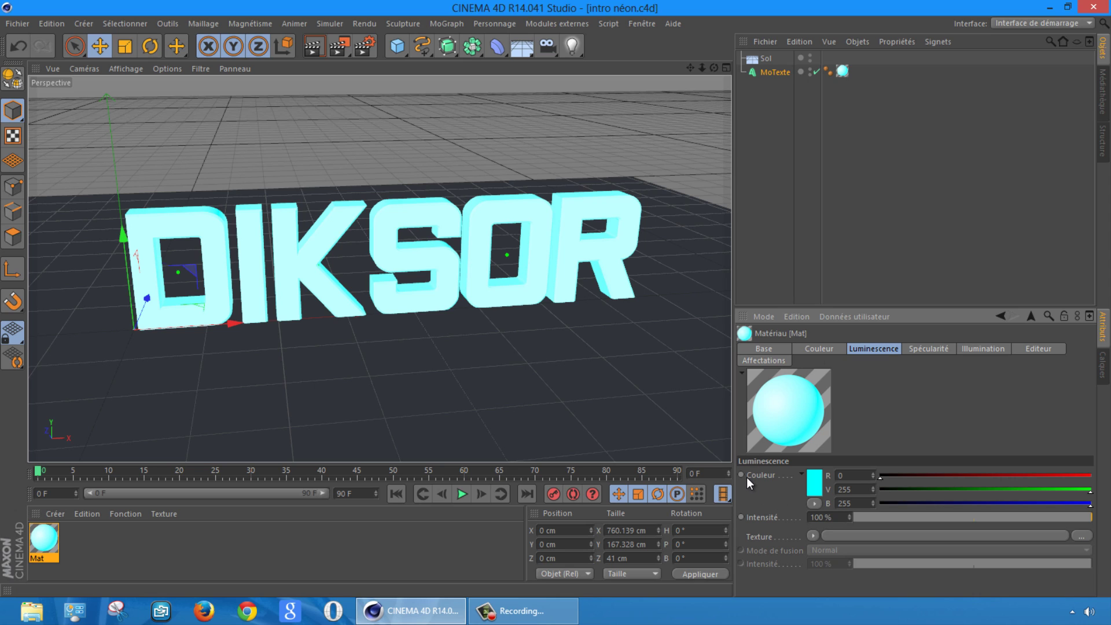
{"action": "key", "text": "ctrl"}
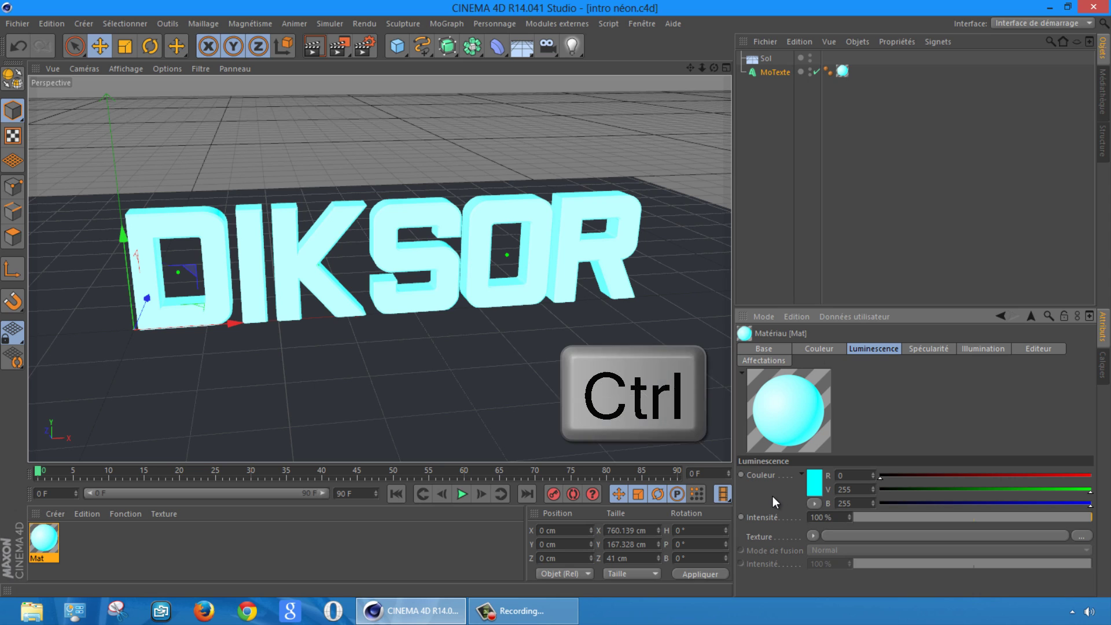
{"action": "left_click", "coordinate": [741, 475], "text": "ctrl"}
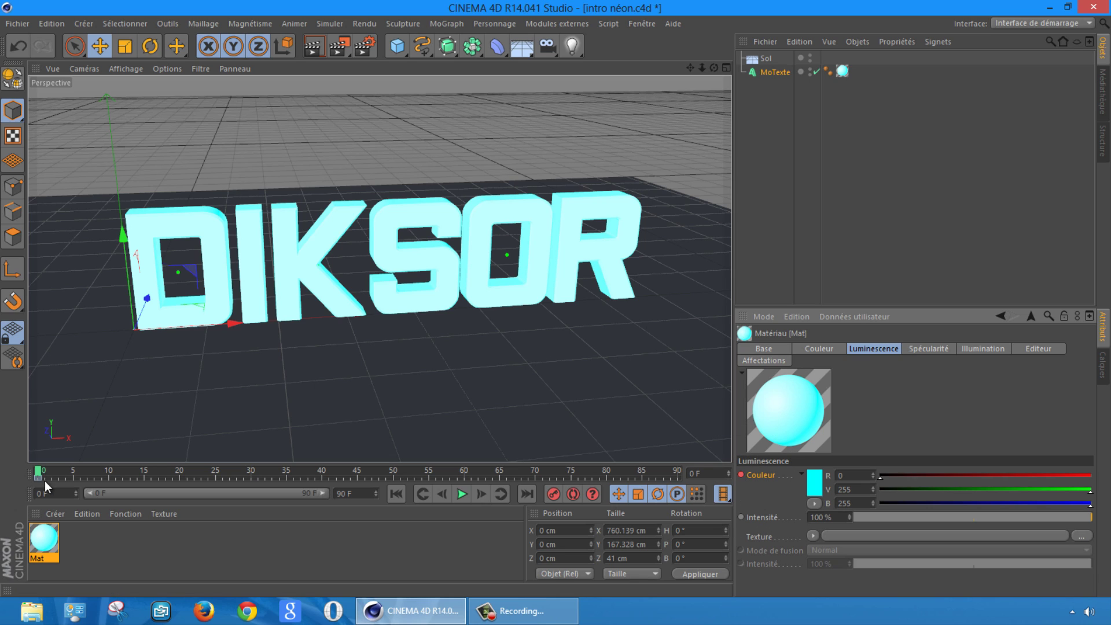
- Change the luminescence colour to red (255, 0, 0) at frame 50, keyframe it, and move the playhead to frame 79
{"action": "left_click_drag", "start_coordinate": [39, 473], "coordinate": [351, 481]}
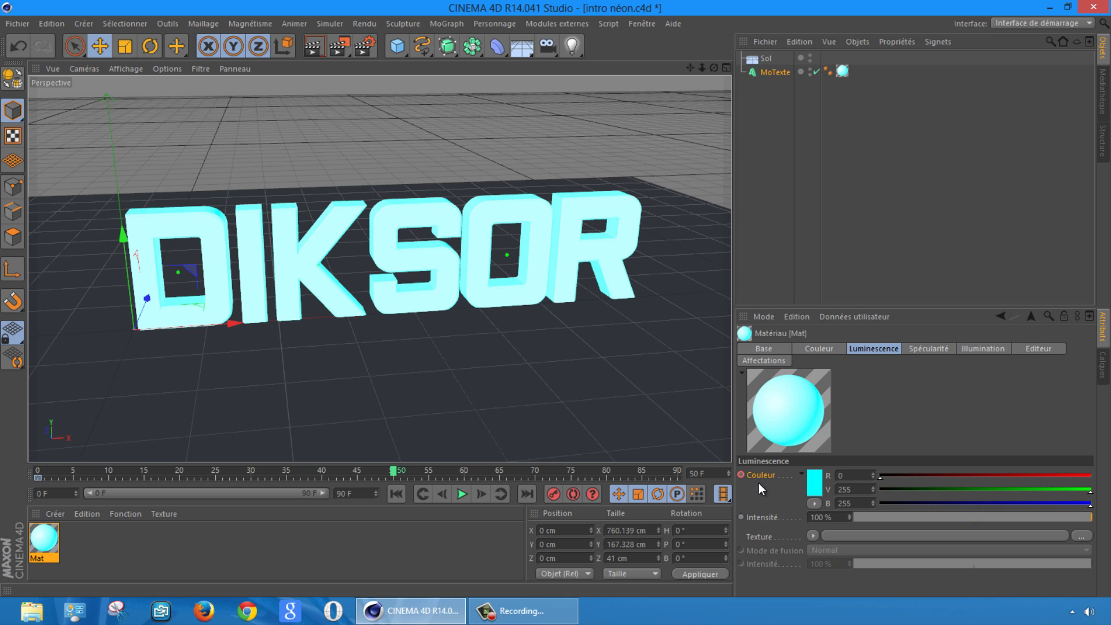
{"action": "left_click", "coordinate": [816, 480]}
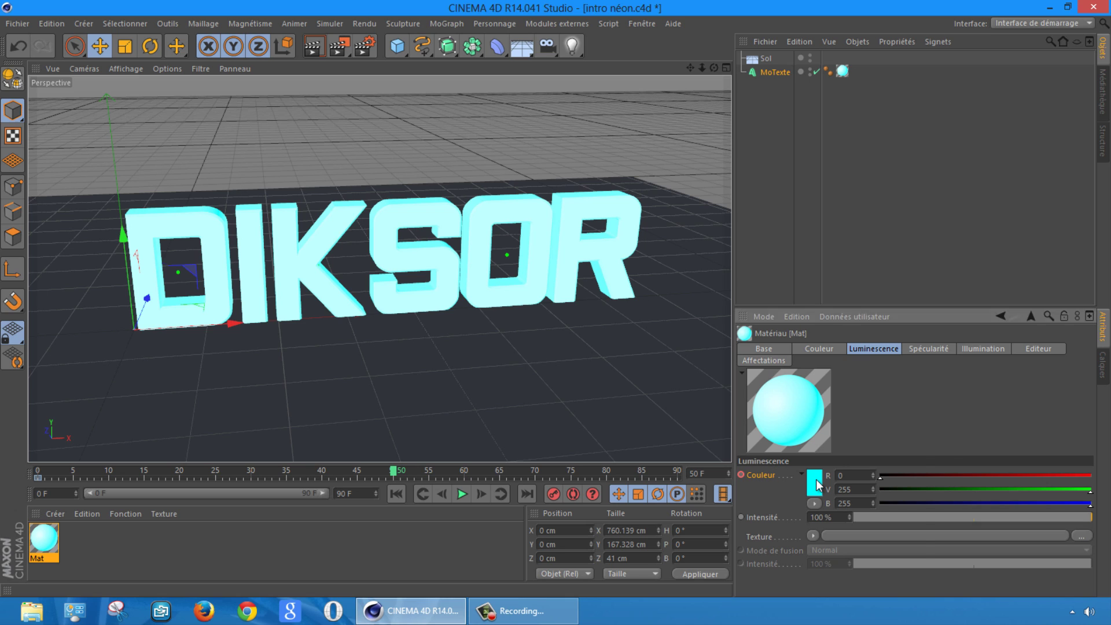
{"action": "mouse_move", "coordinate": [846, 426]}
{"action": "left_mouse_down"}
{"action": "mouse_move", "coordinate": [766, 429]}
{"action": "mouse_move", "coordinate": [810, 457]}
{"action": "mouse_move", "coordinate": [860, 433]}
{"action": "left_mouse_up"}
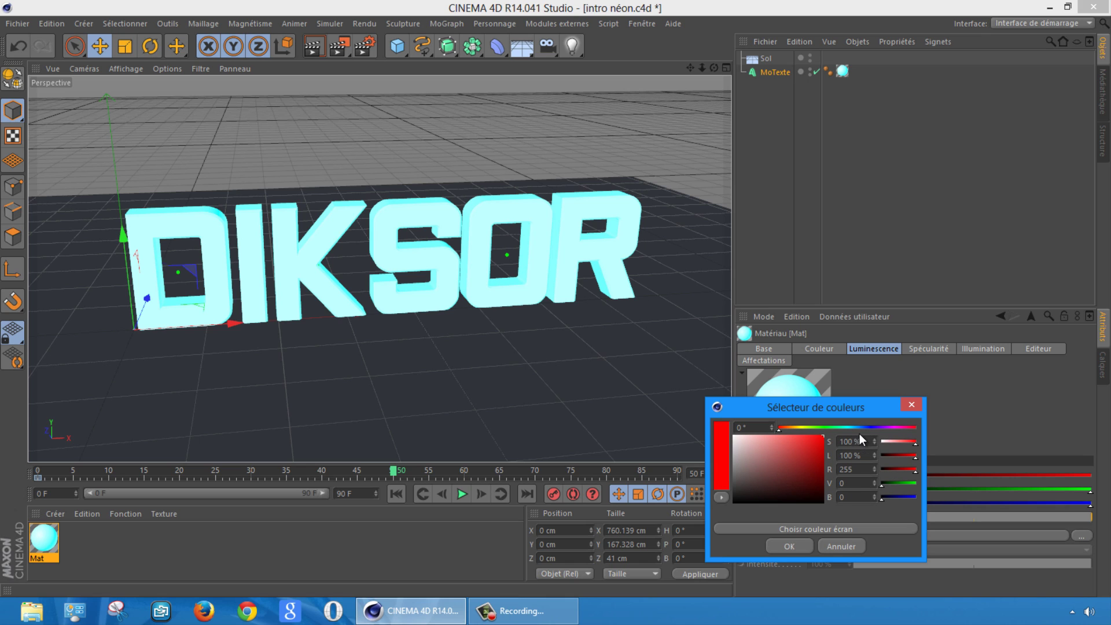
{"action": "left_click", "coordinate": [791, 544]}
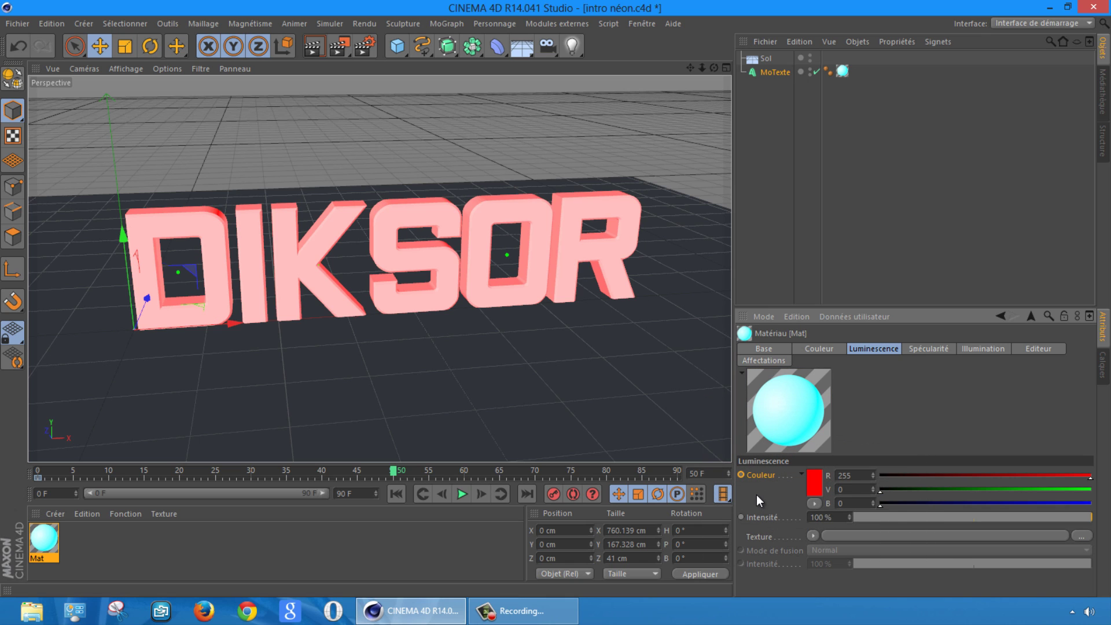
{"action": "key", "text": "ctrl"}
{"action": "left_click_drag", "start_coordinate": [394, 476], "coordinate": [598, 467]}
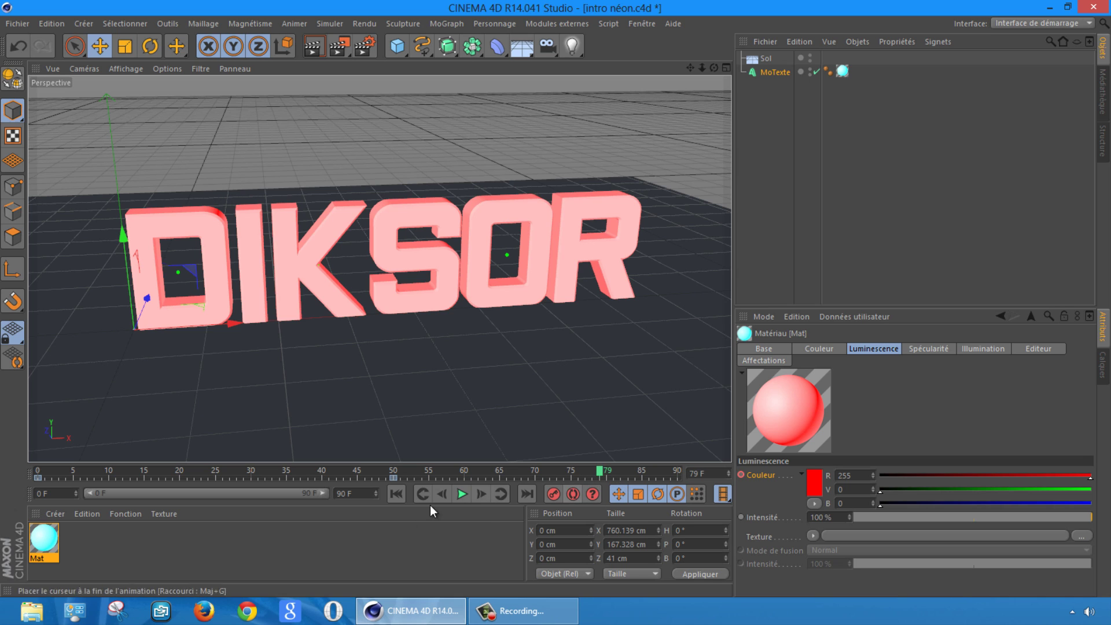
- Load the desktop image "[images.4ever.eu] drapeau americain 161072" as the texture of the material's Luminescence channel
{"action": "double_click", "coordinate": [45, 542]}
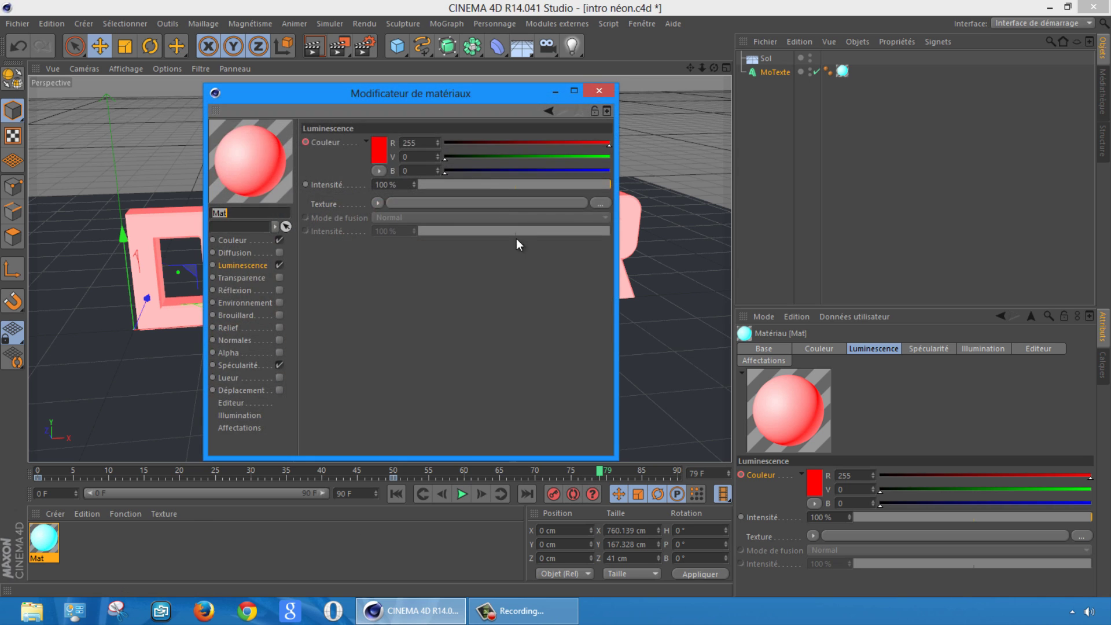
{"action": "left_click", "coordinate": [246, 266]}
{"action": "left_click", "coordinate": [377, 203]}
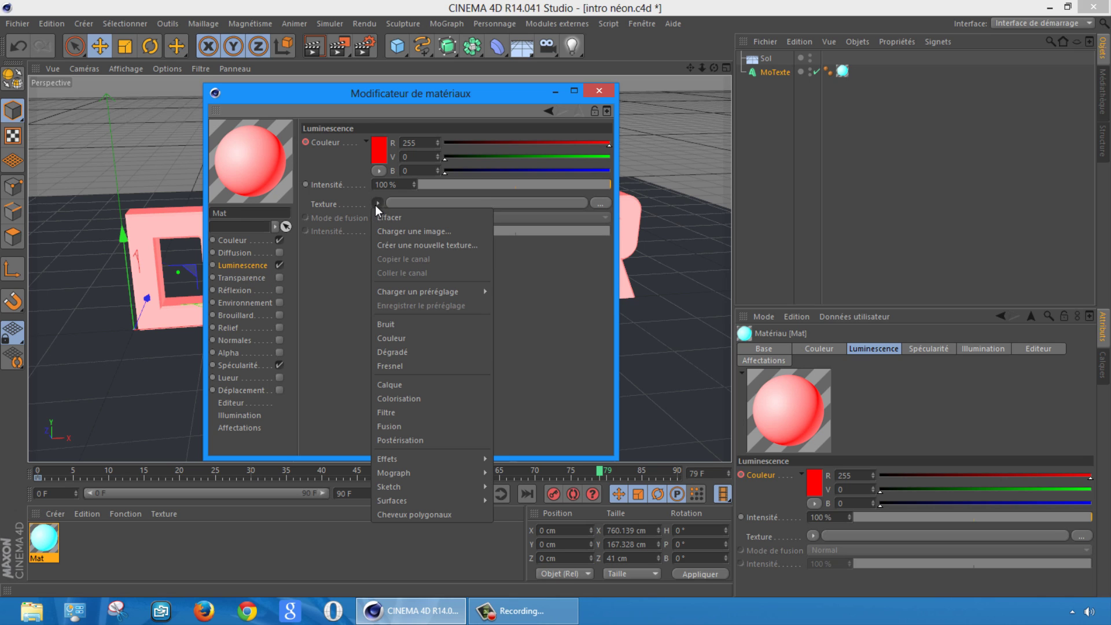
{"action": "left_click", "coordinate": [436, 236]}
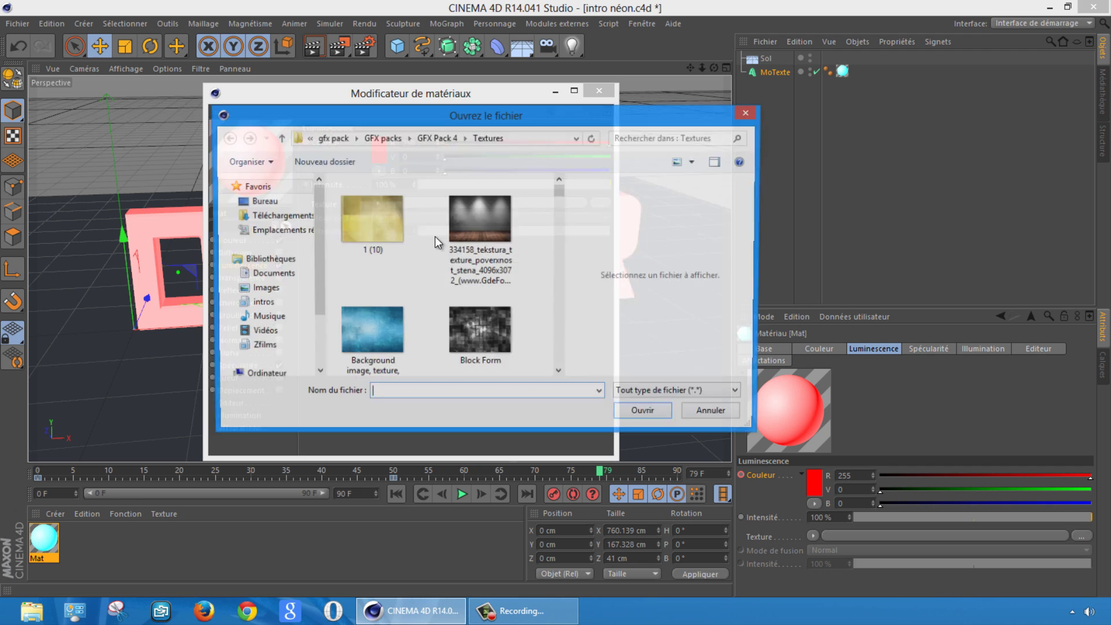
{"action": "left_click", "coordinate": [272, 202]}
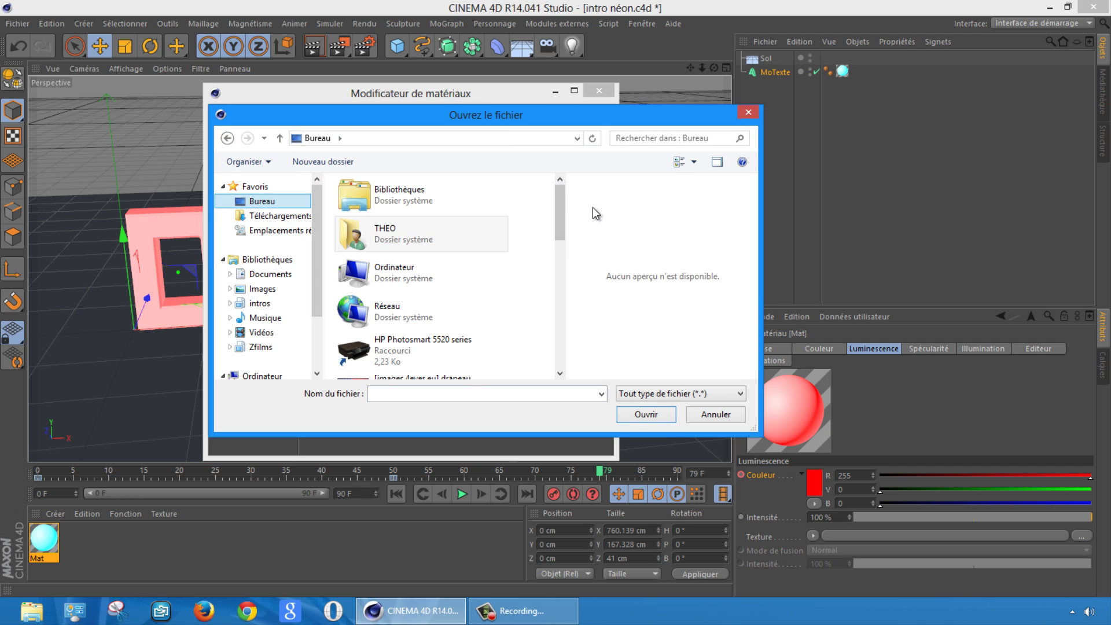
{"action": "left_click_drag", "start_coordinate": [595, 114], "coordinate": [651, 154]}
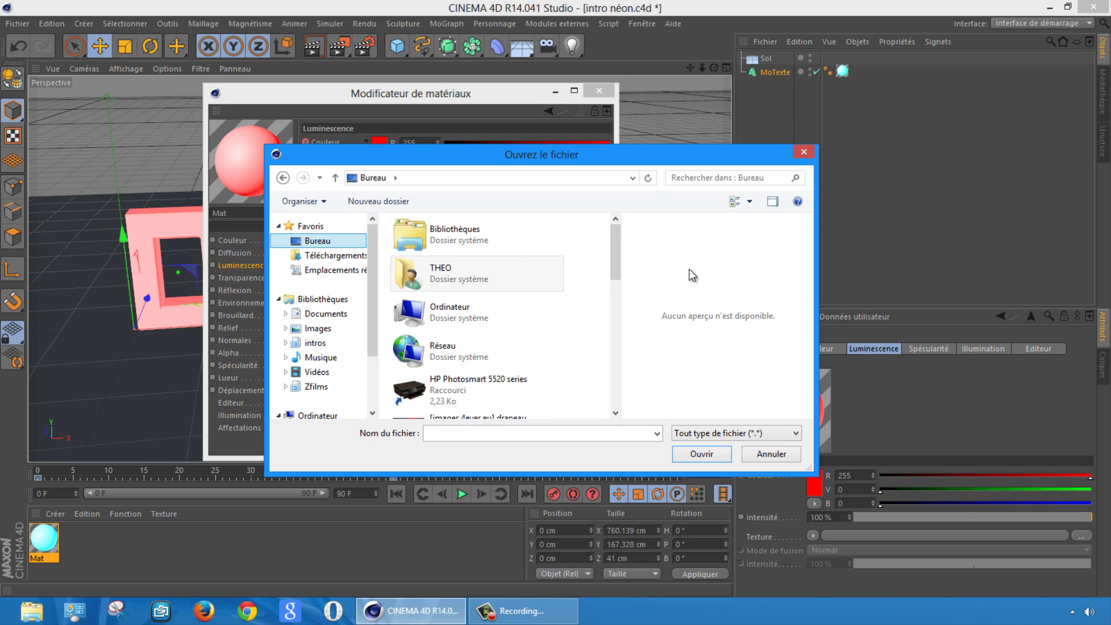
{"action": "mouse_move", "coordinate": [616, 243]}
{"action": "left_mouse_down"}
{"action": "mouse_move", "coordinate": [616, 258]}
{"action": "mouse_move", "coordinate": [626, 241]}
{"action": "left_mouse_up"}
{"action": "left_click_drag", "start_coordinate": [620, 241], "coordinate": [620, 260]}
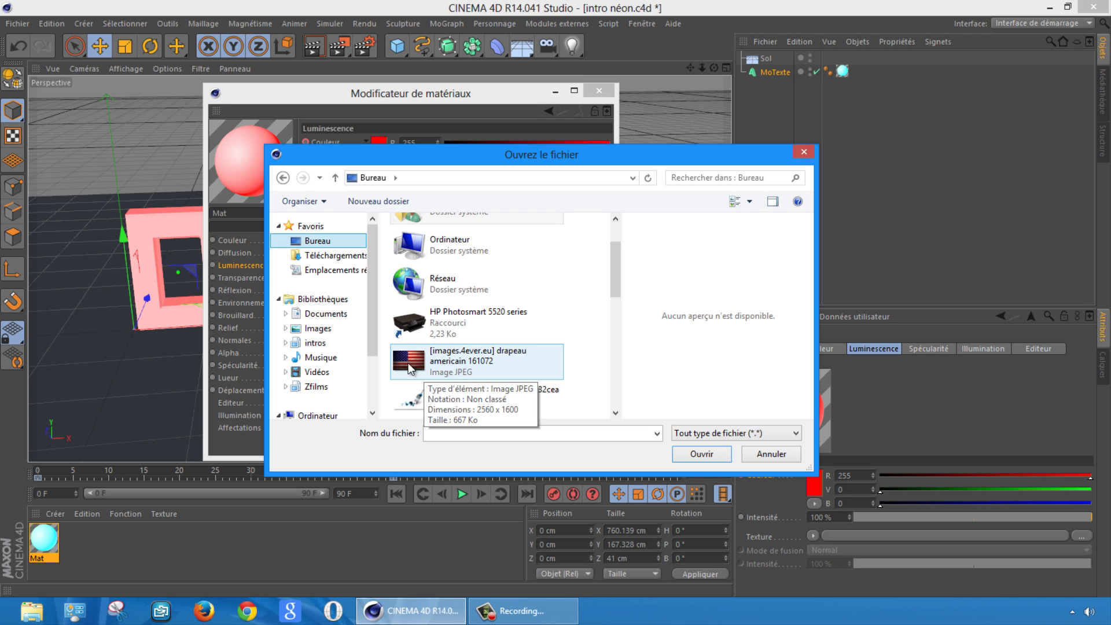
{"action": "left_click", "coordinate": [427, 365]}
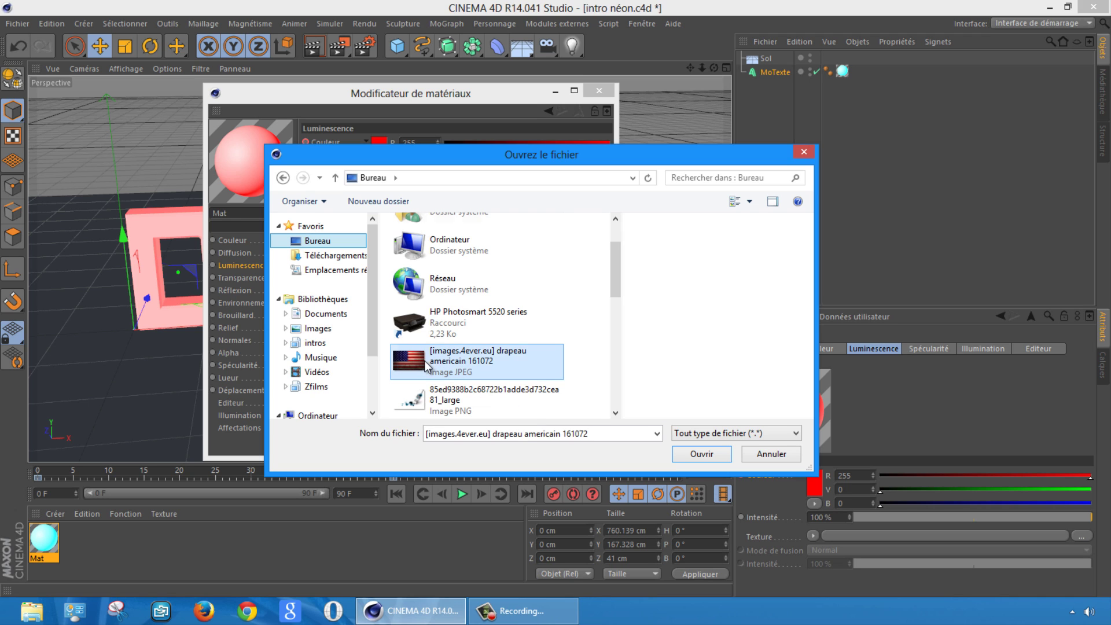
{"action": "left_click", "coordinate": [689, 455]}
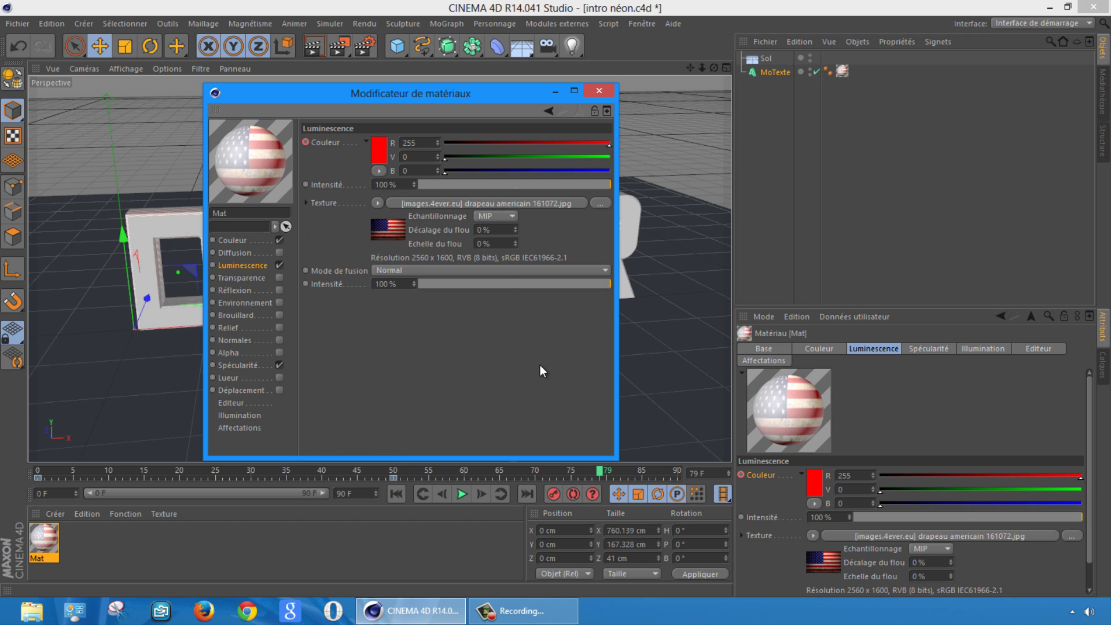
{"action": "left_click_drag", "start_coordinate": [458, 96], "coordinate": [463, 176]}
{"action": "left_click", "coordinate": [605, 172]}
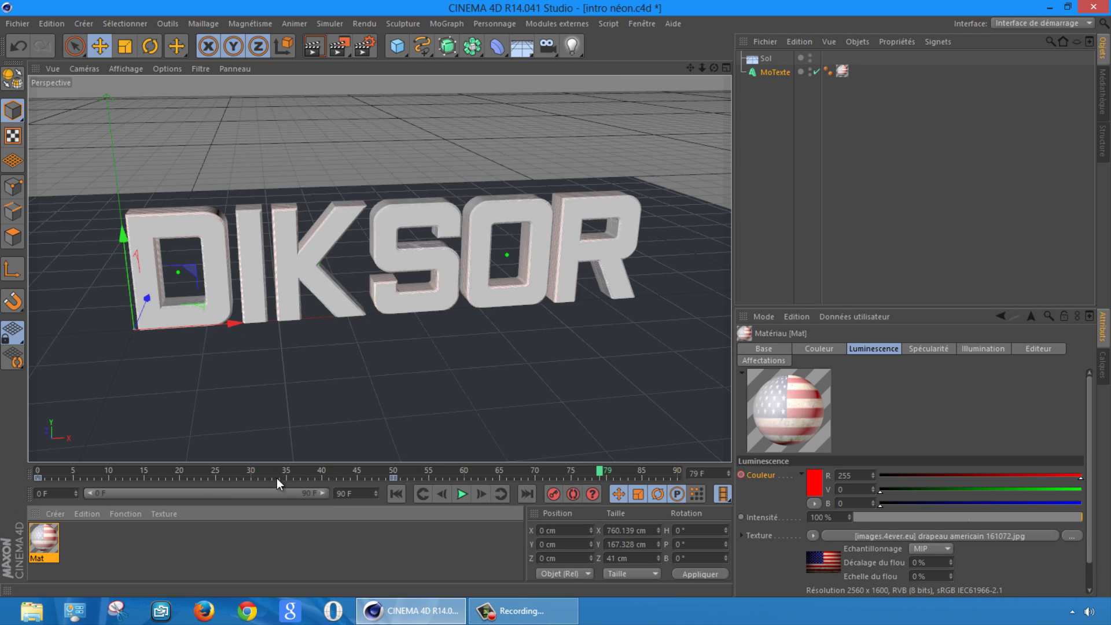
- Set the projection type of the text's texture property to Planaire
{"action": "left_click_drag", "start_coordinate": [713, 68], "coordinate": [559, 297]}
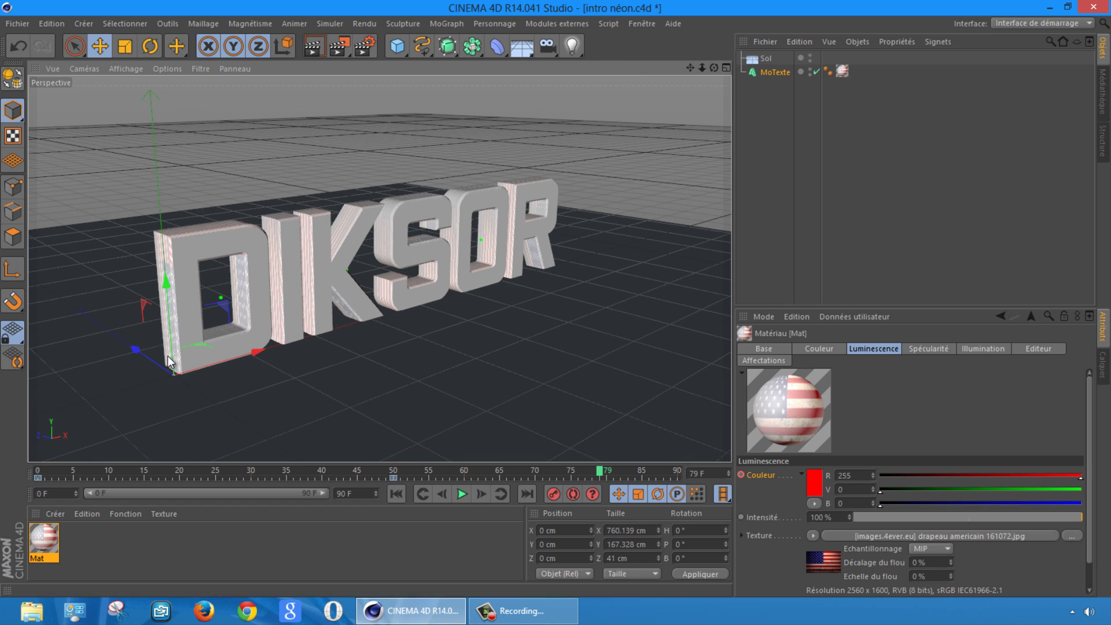
{"action": "left_click", "coordinate": [842, 73]}
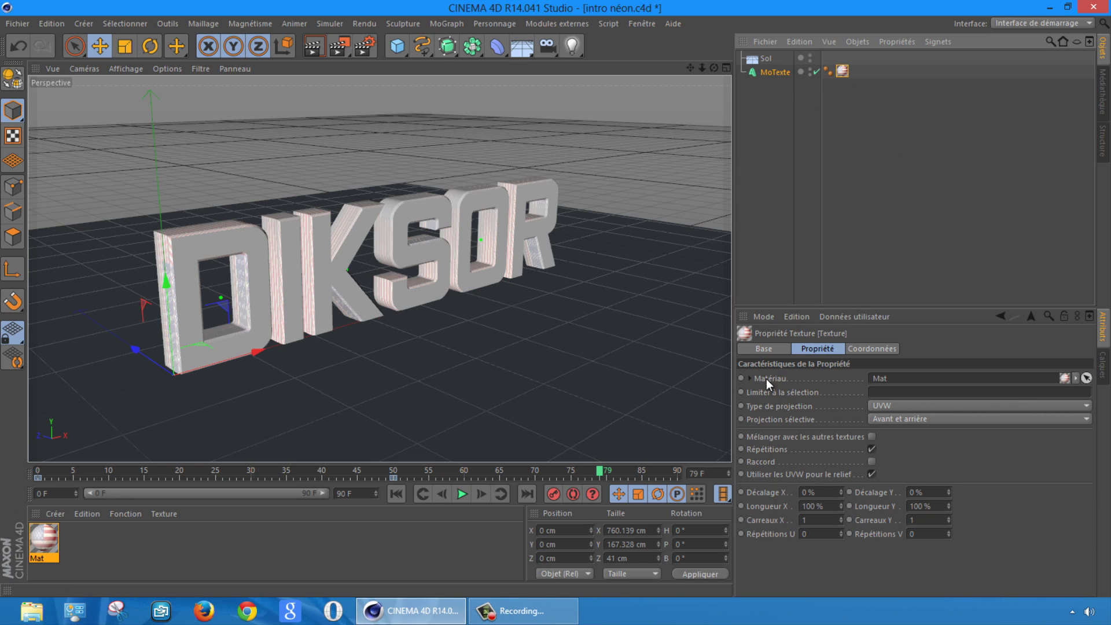
{"action": "left_click", "coordinate": [898, 404]}
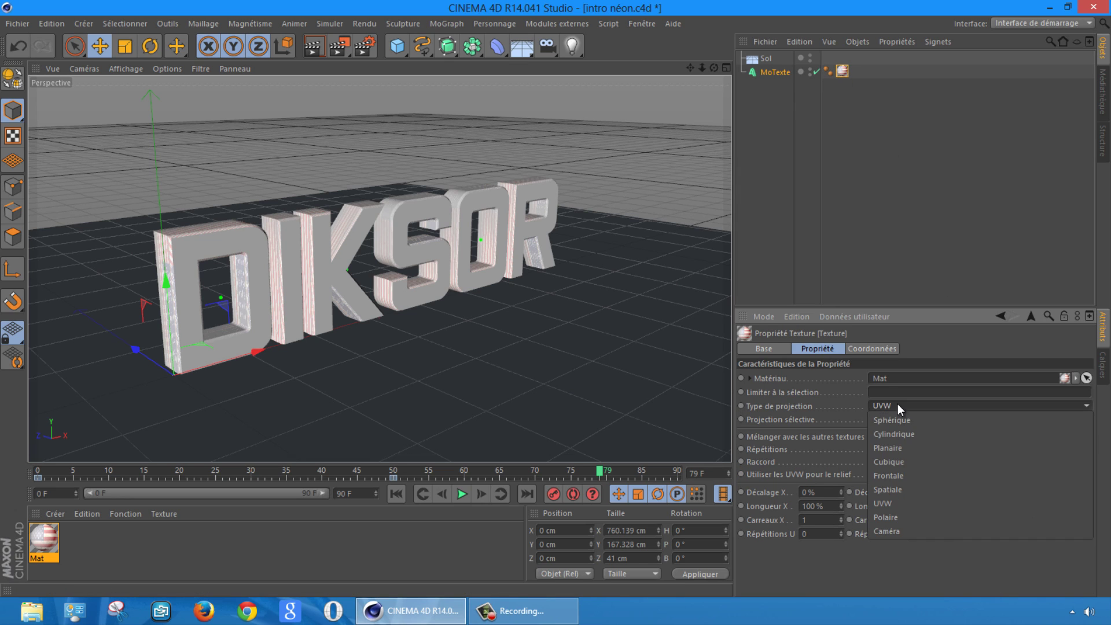
{"action": "left_click", "coordinate": [905, 448]}
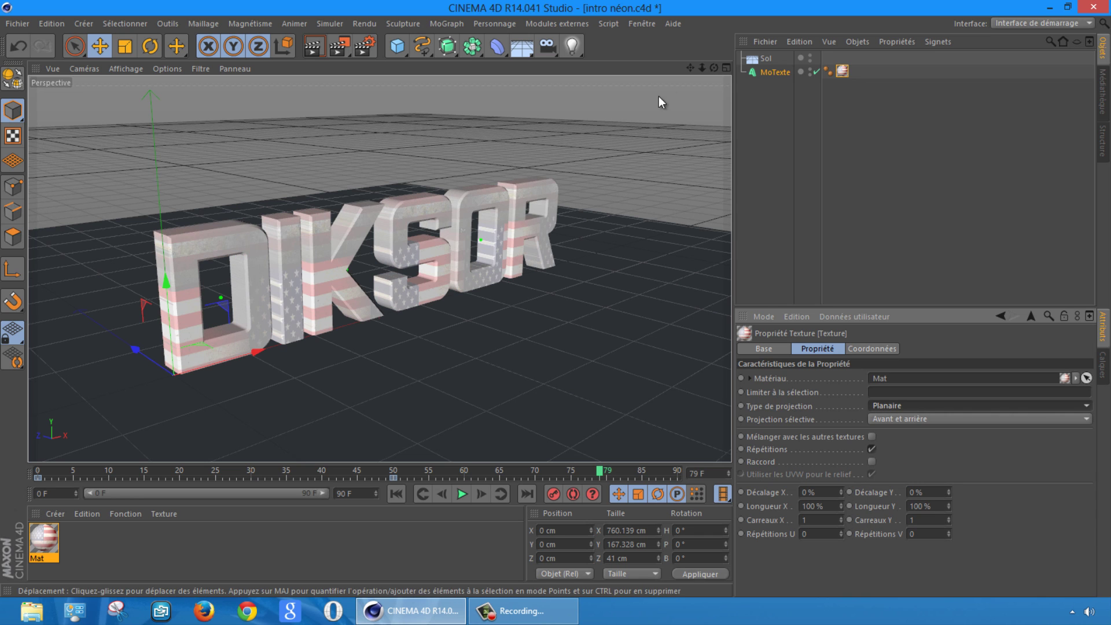
- Set the text's texture to X offset -374 %, X length -539 % and Y offset -40 %, and render the view
{"action": "left_click_drag", "start_coordinate": [714, 68], "coordinate": [235, 266]}
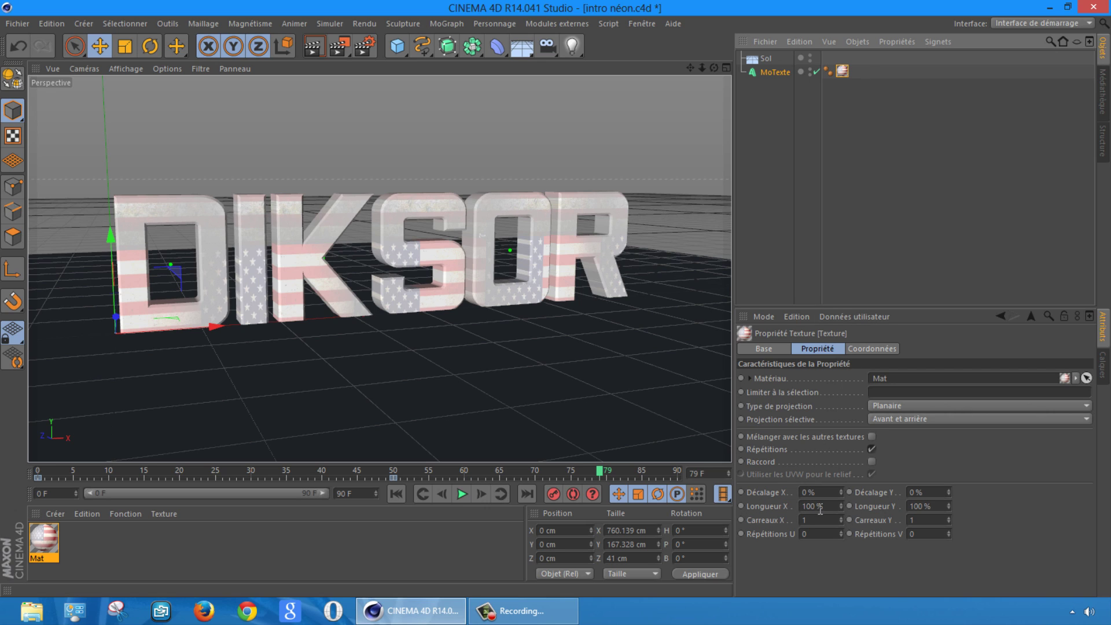
{"action": "mouse_move", "coordinate": [839, 506]}
{"action": "left_mouse_down"}
{"action": "mouse_move", "coordinate": [843, 488]}
{"action": "mouse_move", "coordinate": [839, 560]}
{"action": "mouse_move", "coordinate": [846, 475]}
{"action": "mouse_move", "coordinate": [836, 528]}
{"action": "mouse_move", "coordinate": [841, 491]}
{"action": "left_mouse_up"}
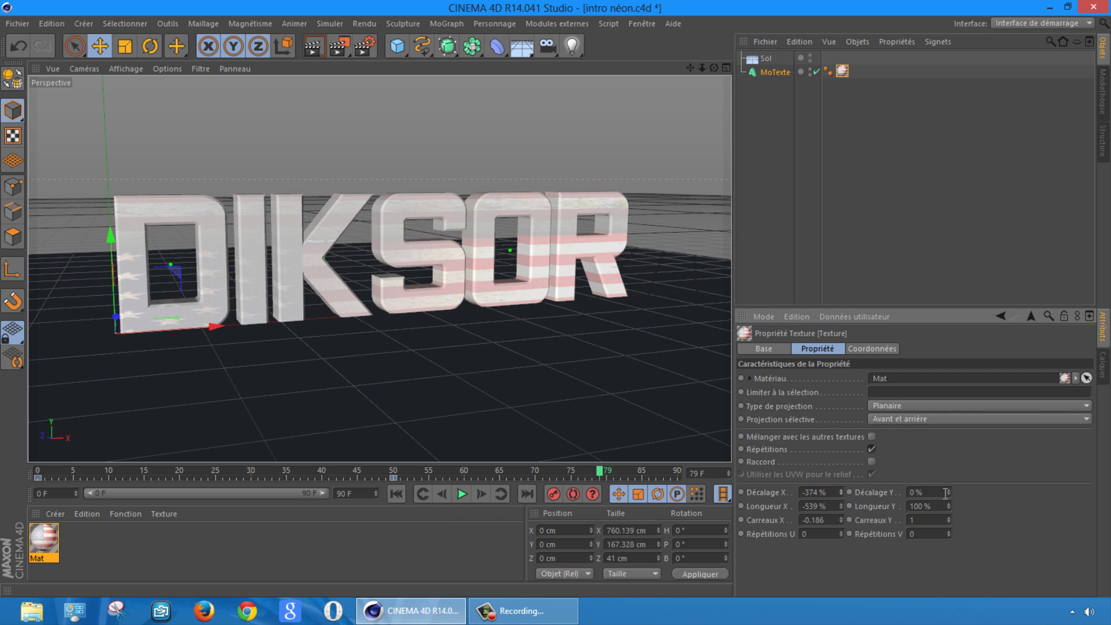
{"action": "left_click_drag", "start_coordinate": [950, 492], "coordinate": [950, 492]}
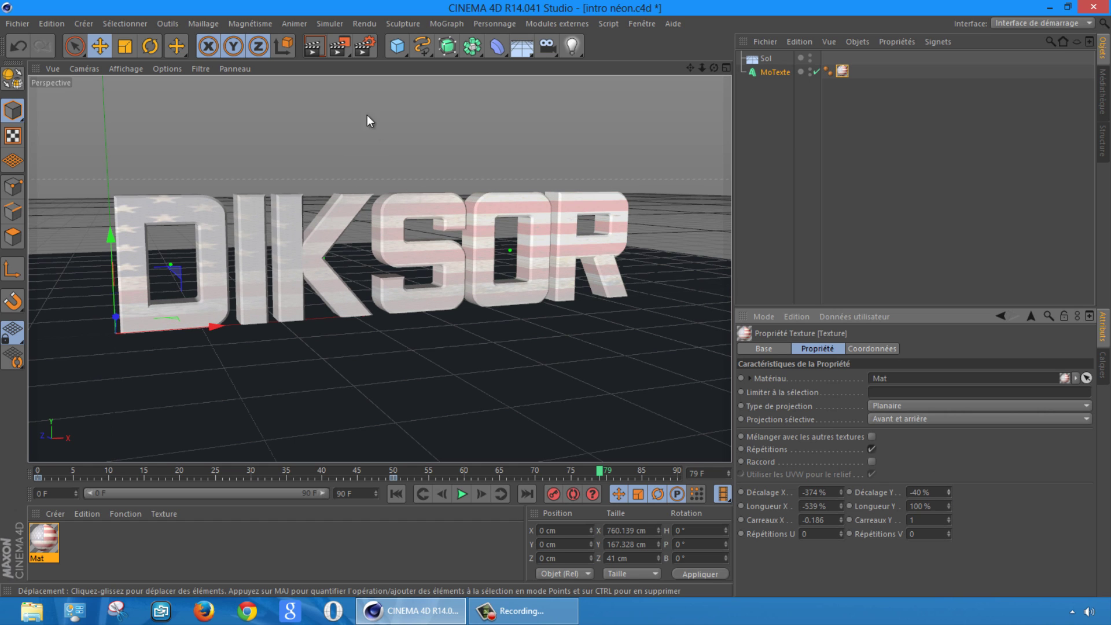
{"action": "left_click", "coordinate": [314, 46]}
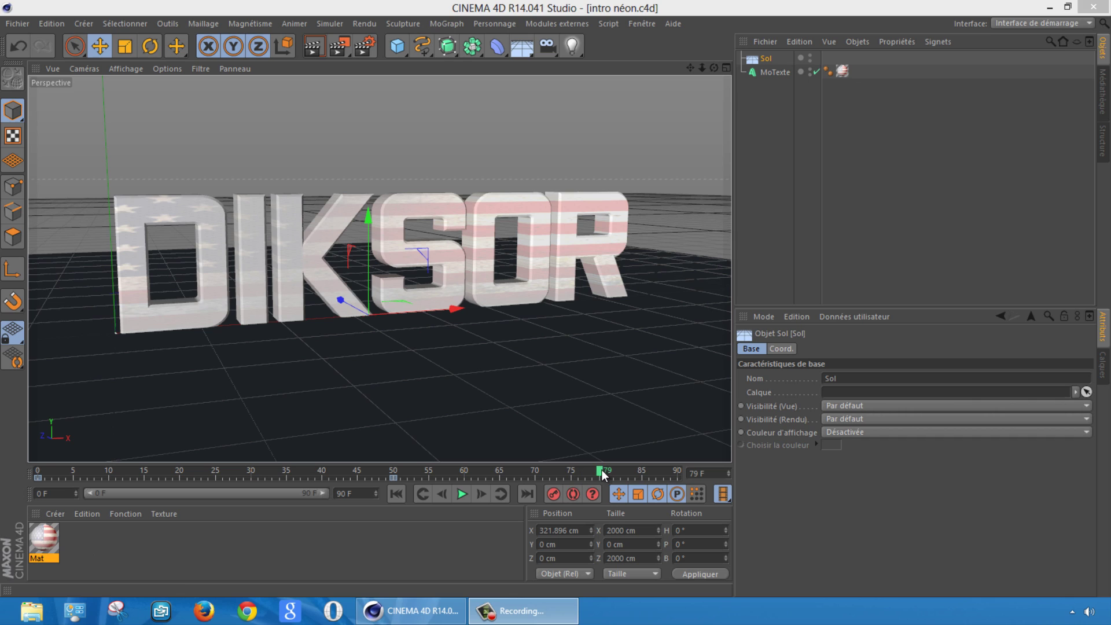
- Extend the animation's end and the preview range to frame 230
{"action": "left_click_drag", "start_coordinate": [602, 475], "coordinate": [121, 484]}
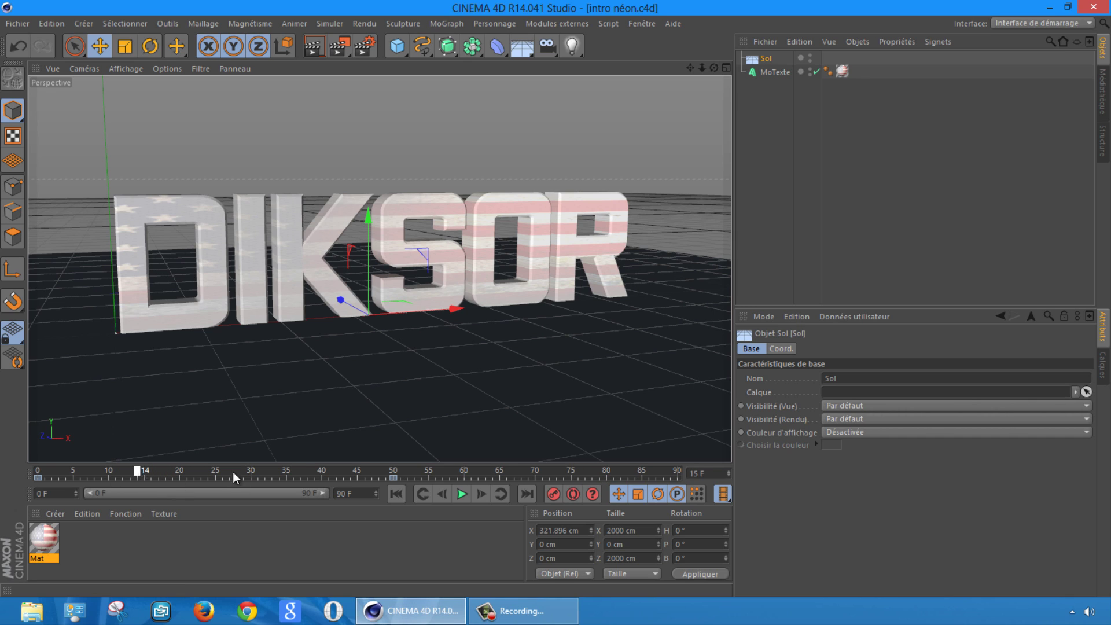
{"action": "left_click_drag", "start_coordinate": [233, 471], "coordinate": [213, 479]}
{"action": "left_click_drag", "start_coordinate": [281, 472], "coordinate": [302, 503]}
{"action": "type", "text": "230"}
{"action": "left_click", "coordinate": [194, 509]}
{"action": "left_click_drag", "start_coordinate": [187, 496], "coordinate": [295, 508]}
- Set the mix intensity of the material Mat's luminescence texture to 0 % at frame 60 and keyframe it
{"action": "left_click", "coordinate": [55, 535]}
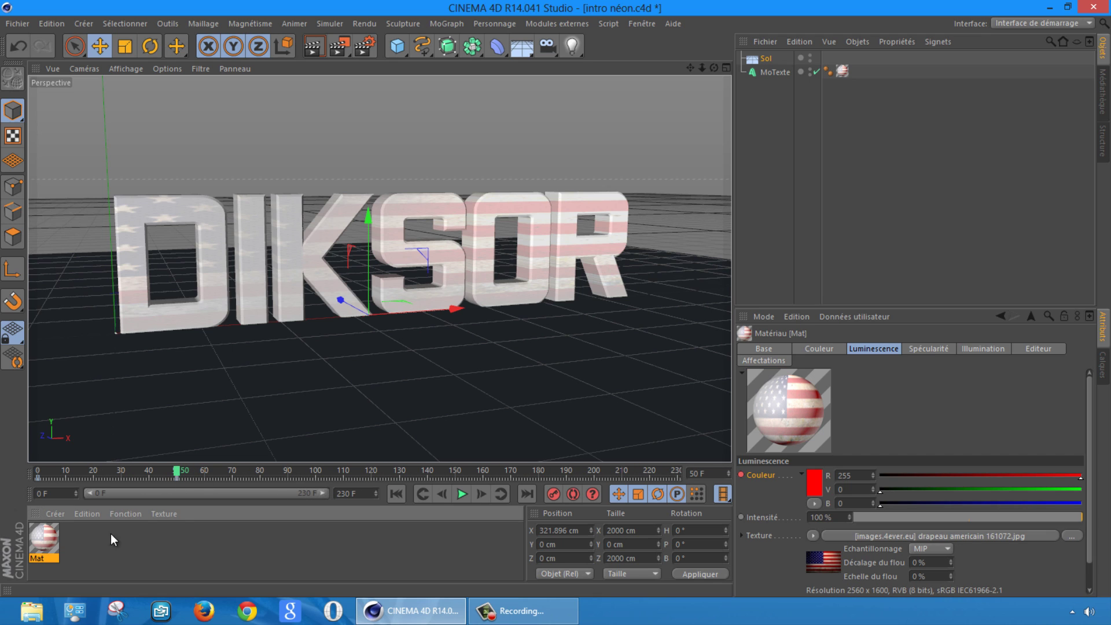
{"action": "left_click_drag", "start_coordinate": [177, 477], "coordinate": [203, 474]}
{"action": "scroll", "coordinate": [1089, 378], "scroll_direction": "down", "scroll_amount": 2}
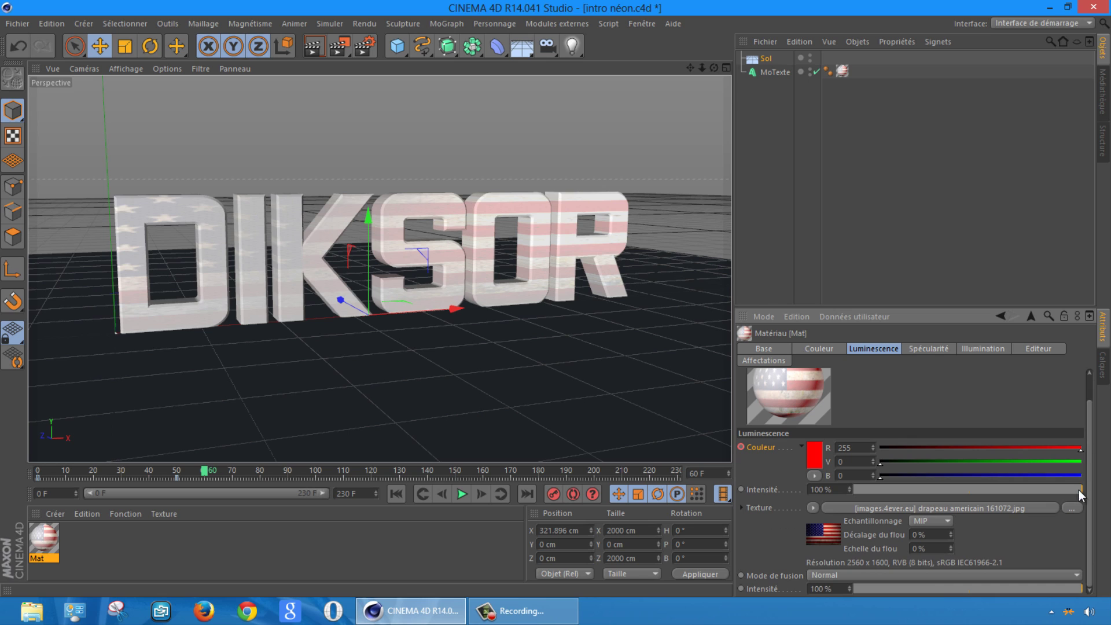
{"action": "left_click_drag", "start_coordinate": [881, 589], "coordinate": [847, 591]}
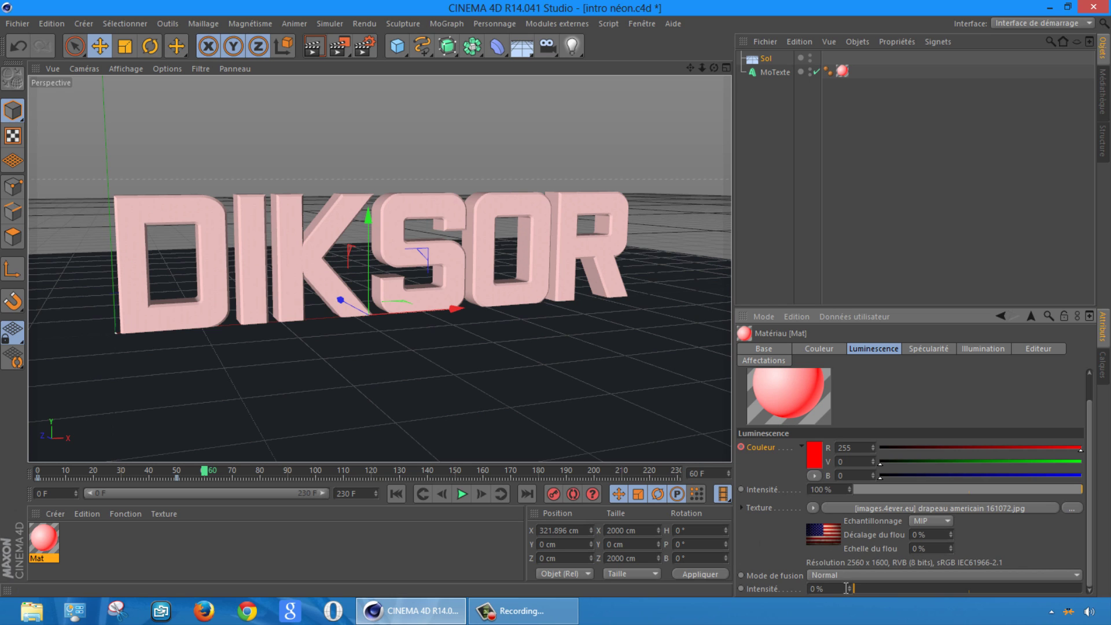
{"action": "key", "text": "ctrl"}
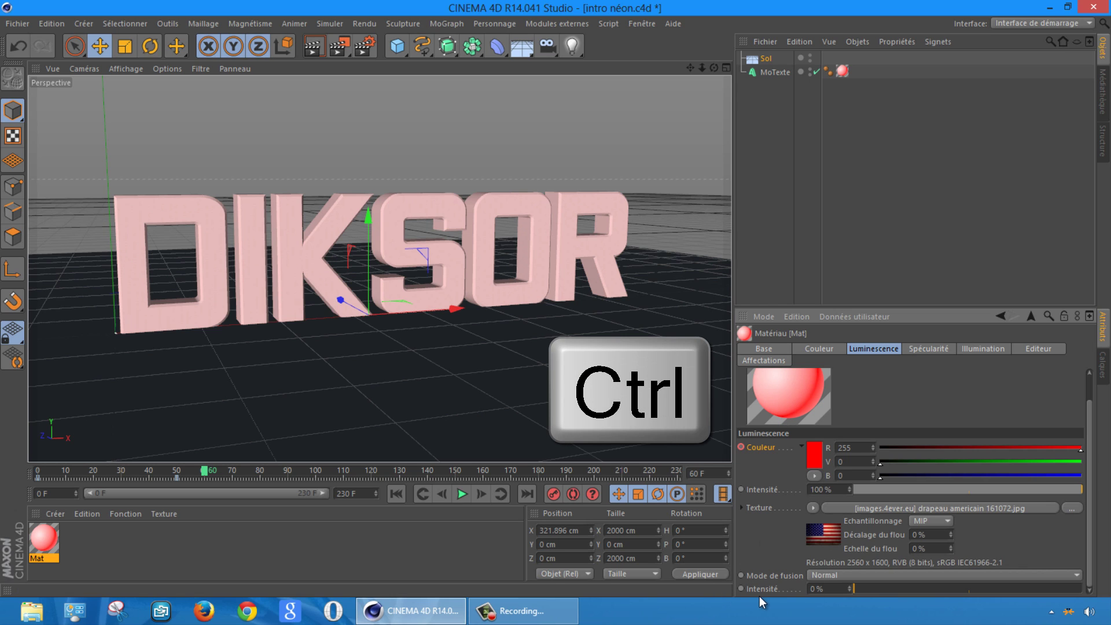
{"action": "left_click", "coordinate": [740, 588], "text": "ctrl"}
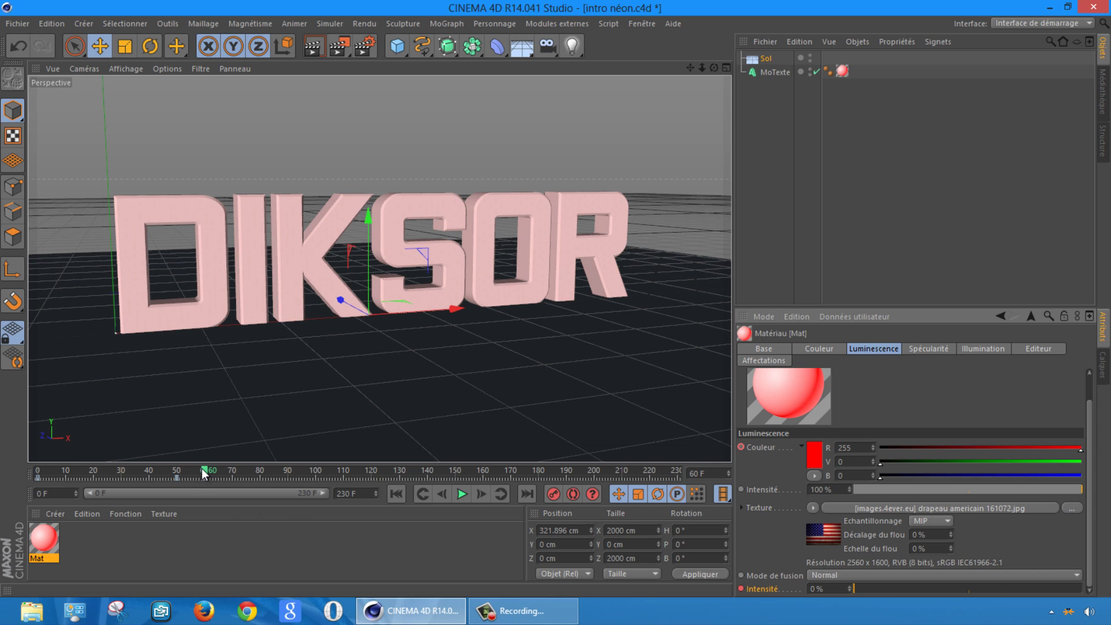
- Set the luminescence texture's mix intensity to 100 % at frame 100 and keyframe it
{"action": "left_click_drag", "start_coordinate": [207, 473], "coordinate": [234, 479]}
{"action": "mouse_move", "coordinate": [302, 491]}
{"action": "left_mouse_down"}
{"action": "mouse_move", "coordinate": [345, 485]}
{"action": "mouse_move", "coordinate": [316, 496]}
{"action": "left_mouse_up"}
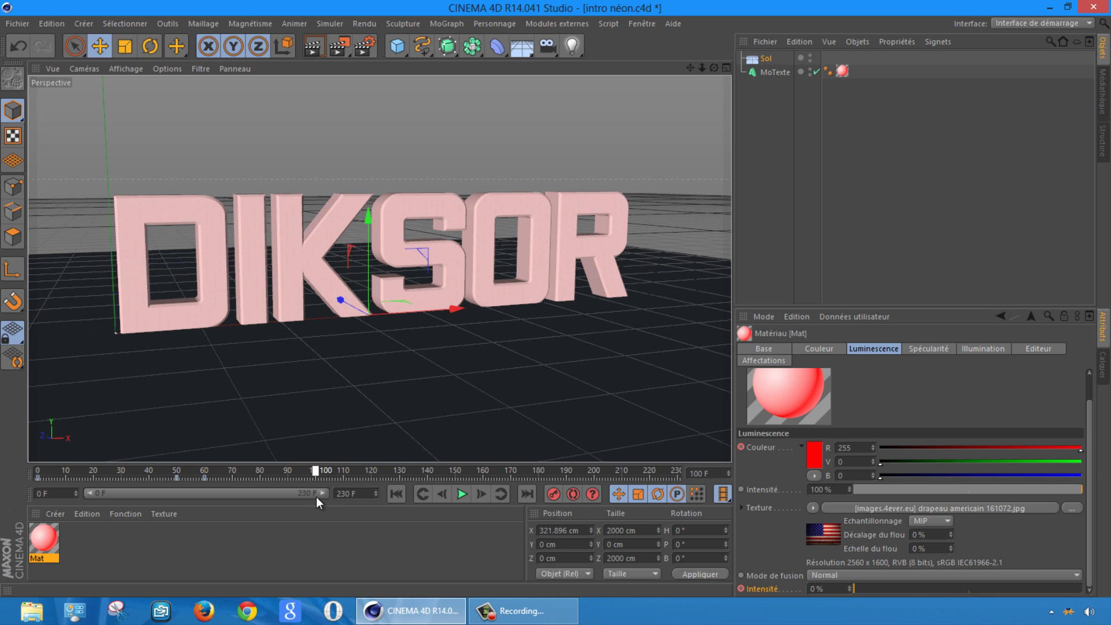
{"action": "left_click_drag", "start_coordinate": [860, 588], "coordinate": [1081, 588]}
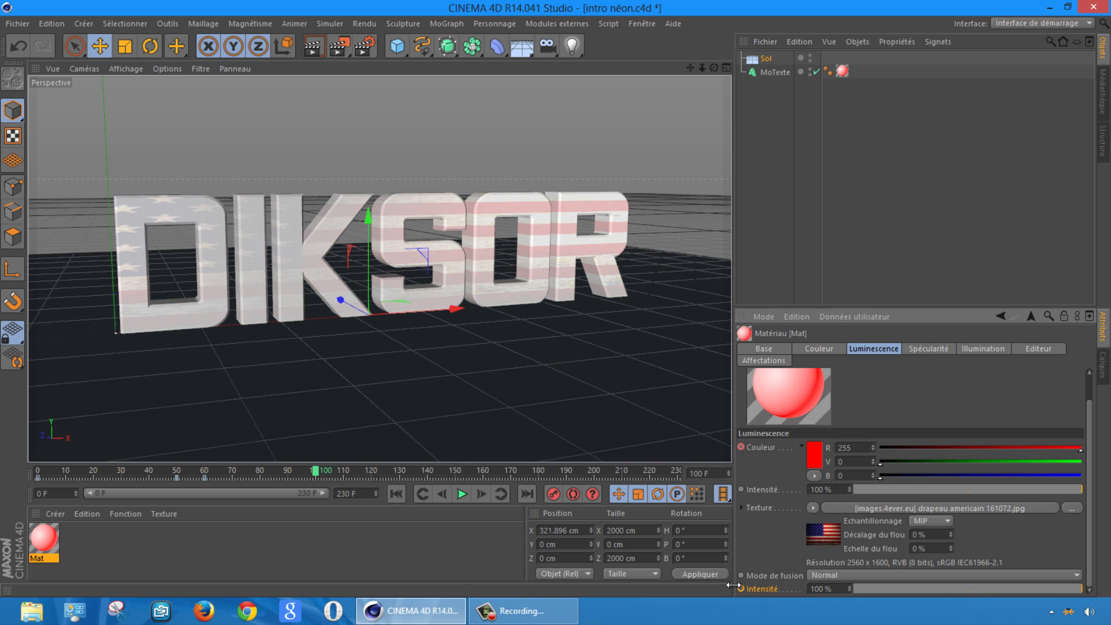
{"action": "key", "text": "ctrl"}
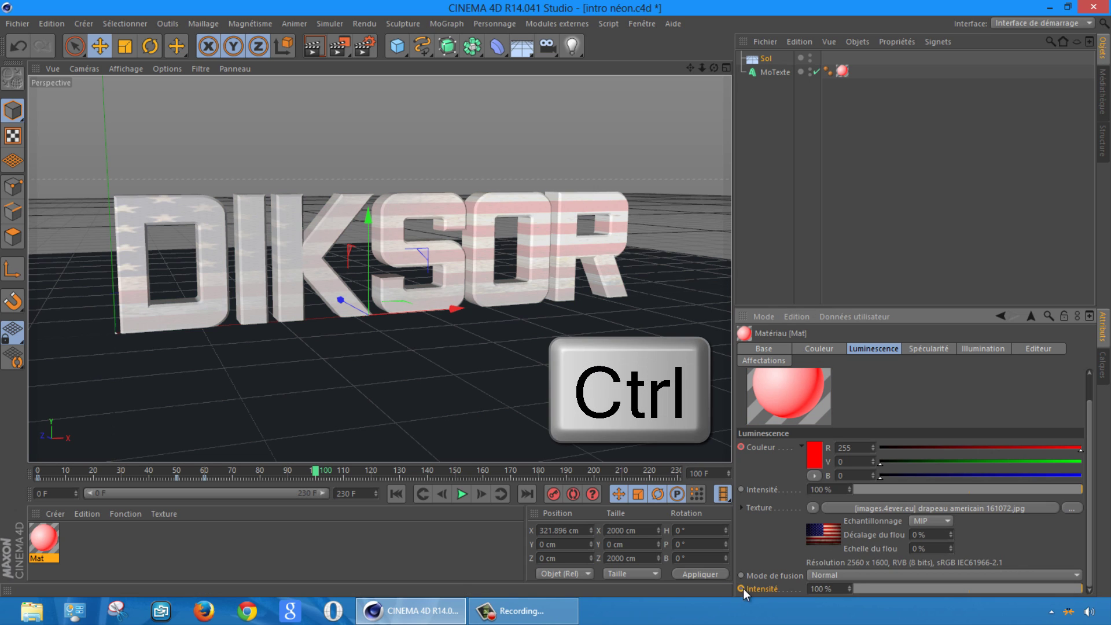
{"action": "left_click", "coordinate": [740, 589], "text": "ctrl"}
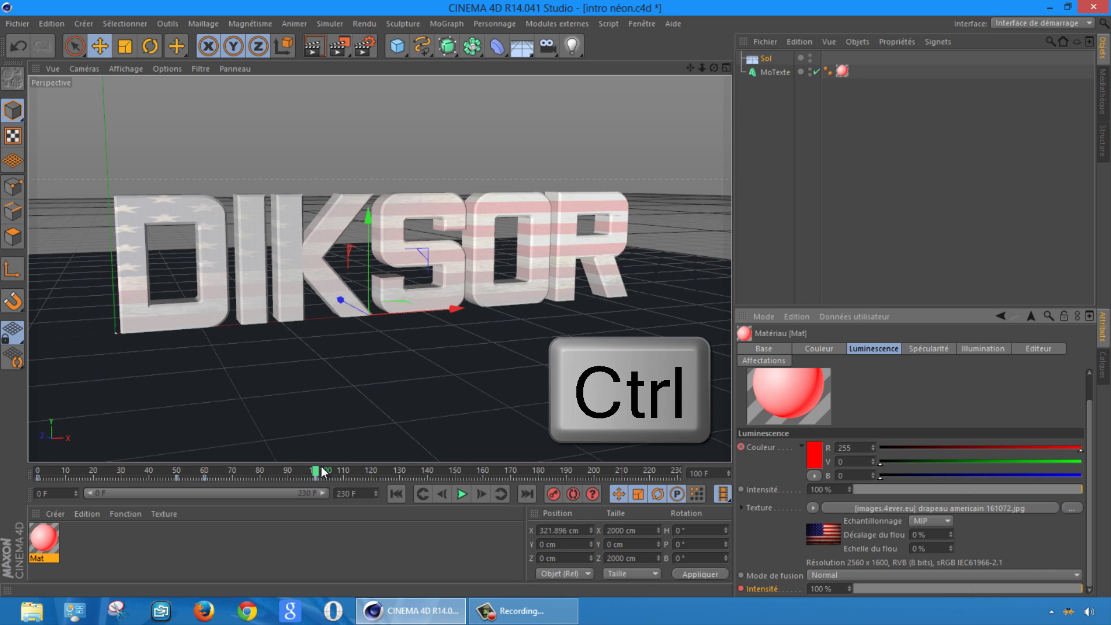
- Scrub the timeline to check the transition from the luminescence colour to the flag texture, and save the project
{"action": "left_click_drag", "start_coordinate": [315, 471], "coordinate": [247, 470]}
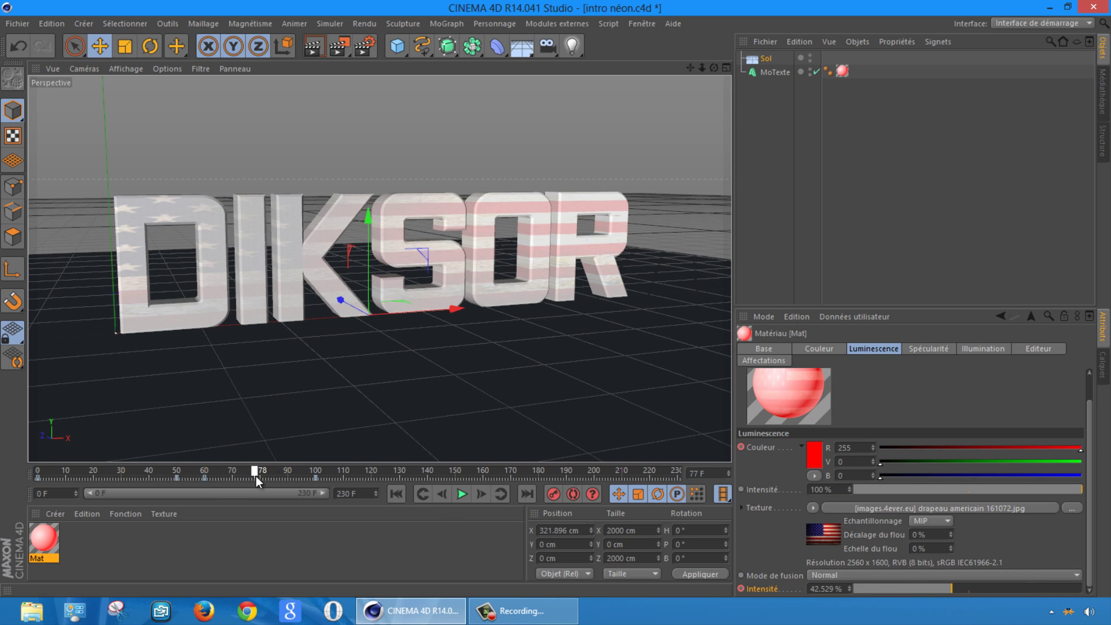
{"action": "key", "text": "ctrl+s"}
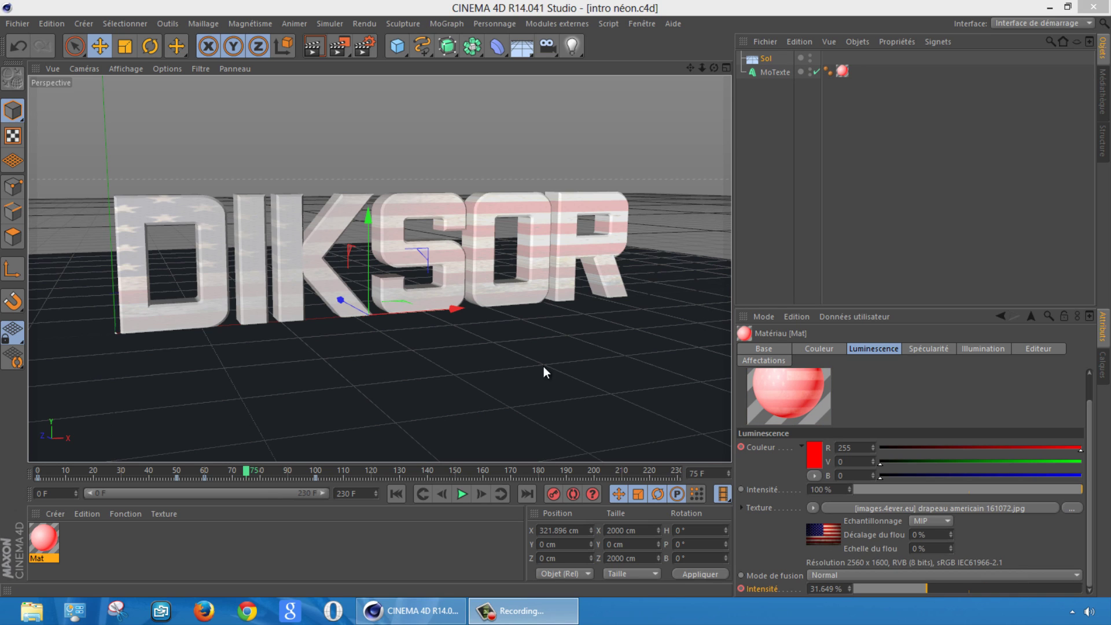
{"action": "left_click_drag", "start_coordinate": [224, 478], "coordinate": [296, 480]}
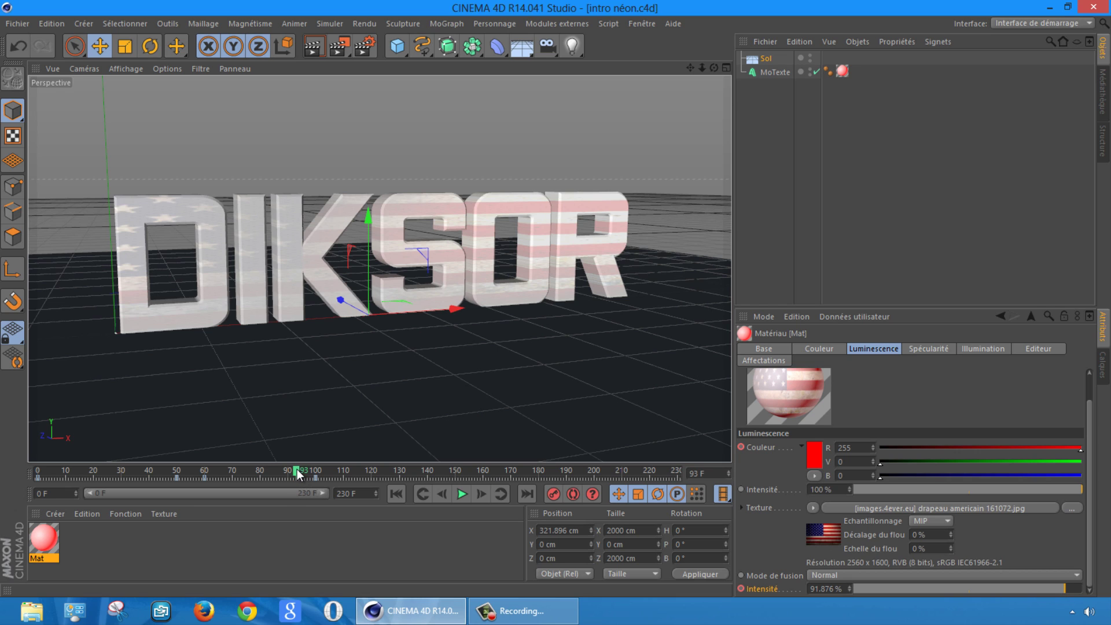
{"action": "left_click_drag", "start_coordinate": [297, 470], "coordinate": [141, 481]}
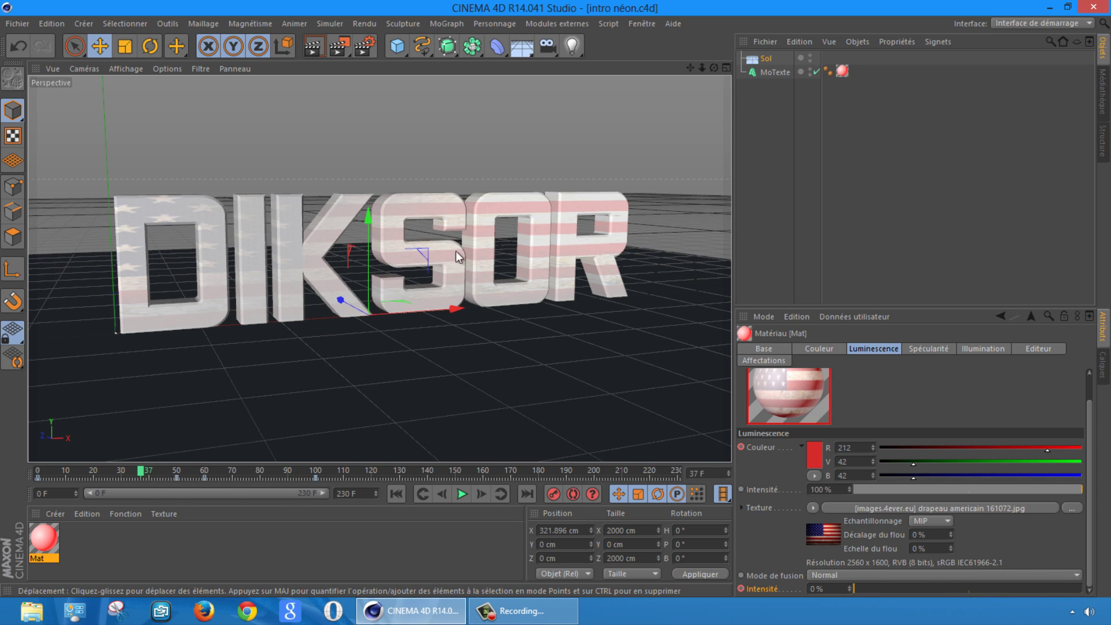
- Render a region over the upper part of the letter K at frame 0 to check the colour
{"action": "left_click", "coordinate": [339, 47]}
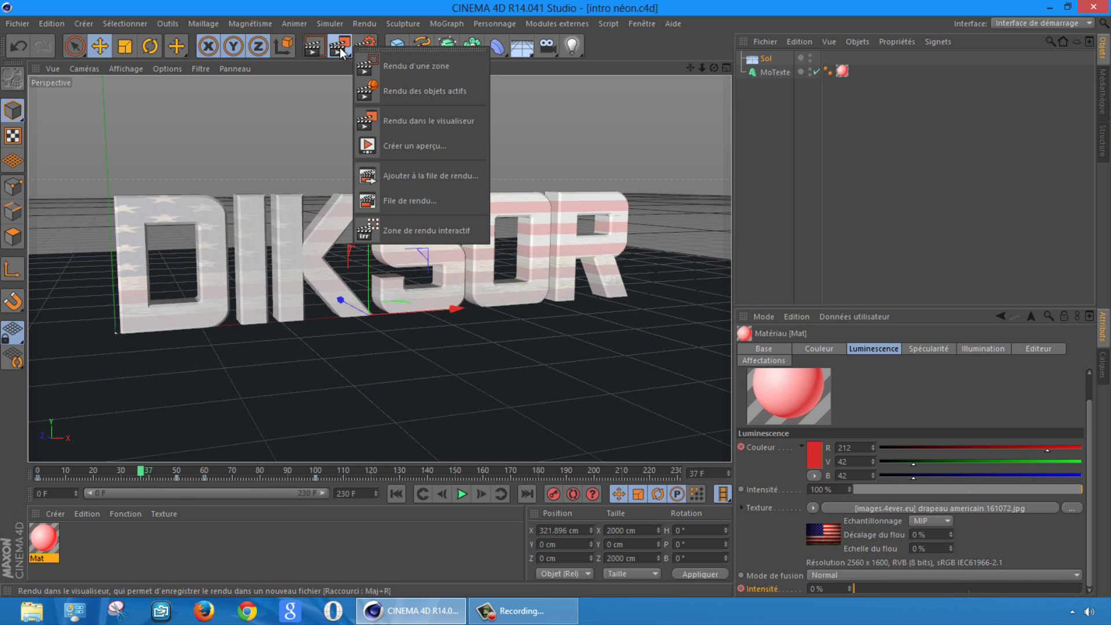
{"action": "left_click", "coordinate": [425, 68]}
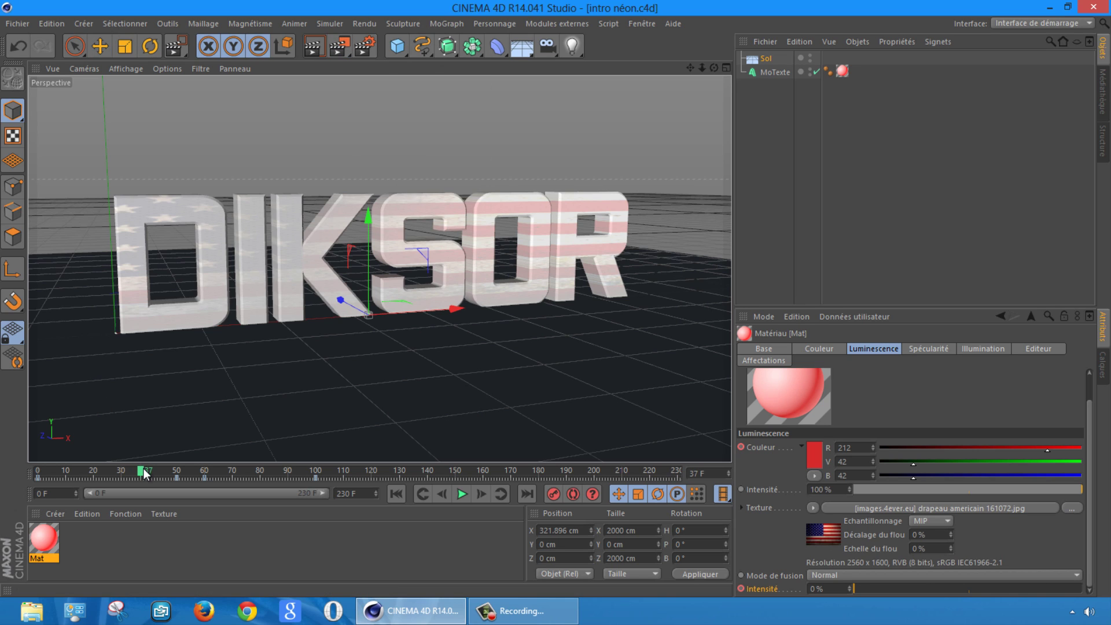
{"action": "left_click_drag", "start_coordinate": [145, 473], "coordinate": [38, 472]}
{"action": "left_click_drag", "start_coordinate": [277, 186], "coordinate": [350, 243]}
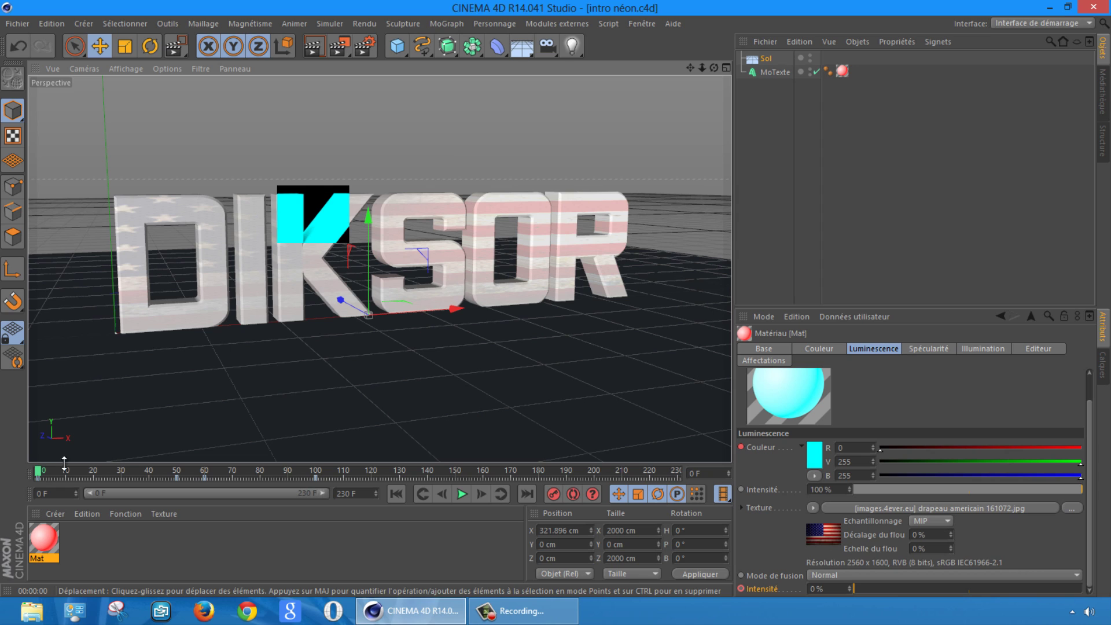
- Render a region over the tops of the K and S at frame 50
{"action": "left_click_drag", "start_coordinate": [41, 475], "coordinate": [145, 480]}
{"action": "left_click_drag", "start_coordinate": [49, 466], "coordinate": [176, 469]}
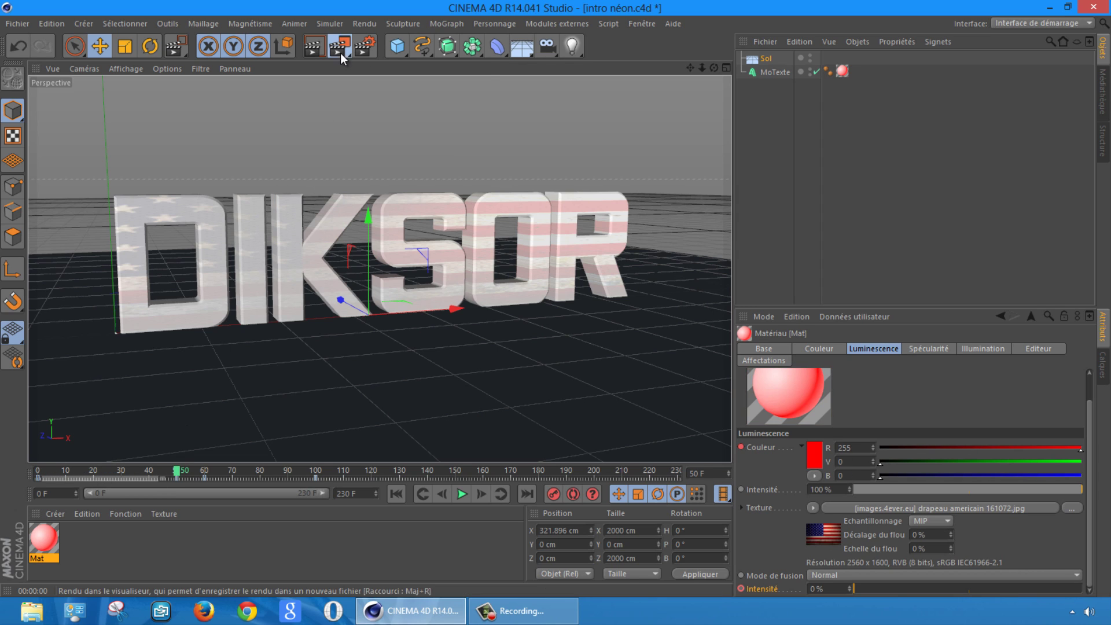
{"action": "left_click_drag", "start_coordinate": [341, 53], "coordinate": [369, 75]}
{"action": "left_click_drag", "start_coordinate": [296, 176], "coordinate": [402, 242]}
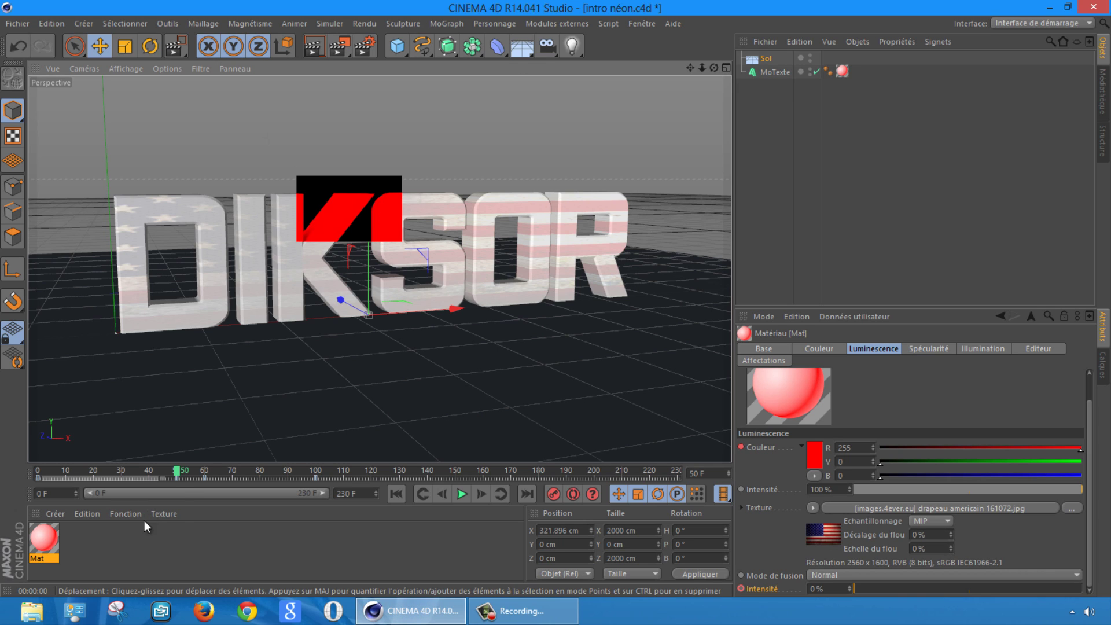
- Render a region over the tops of the K and S at frame 102 to check the texture
{"action": "left_click_drag", "start_coordinate": [176, 470], "coordinate": [319, 468]}
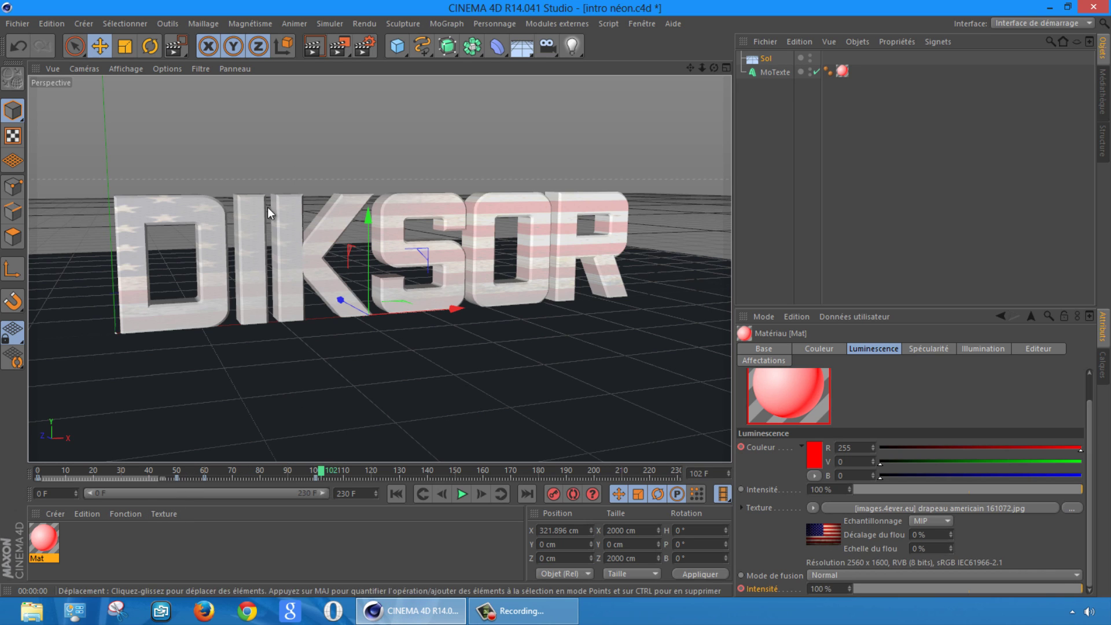
{"action": "left_click_drag", "start_coordinate": [347, 53], "coordinate": [384, 68]}
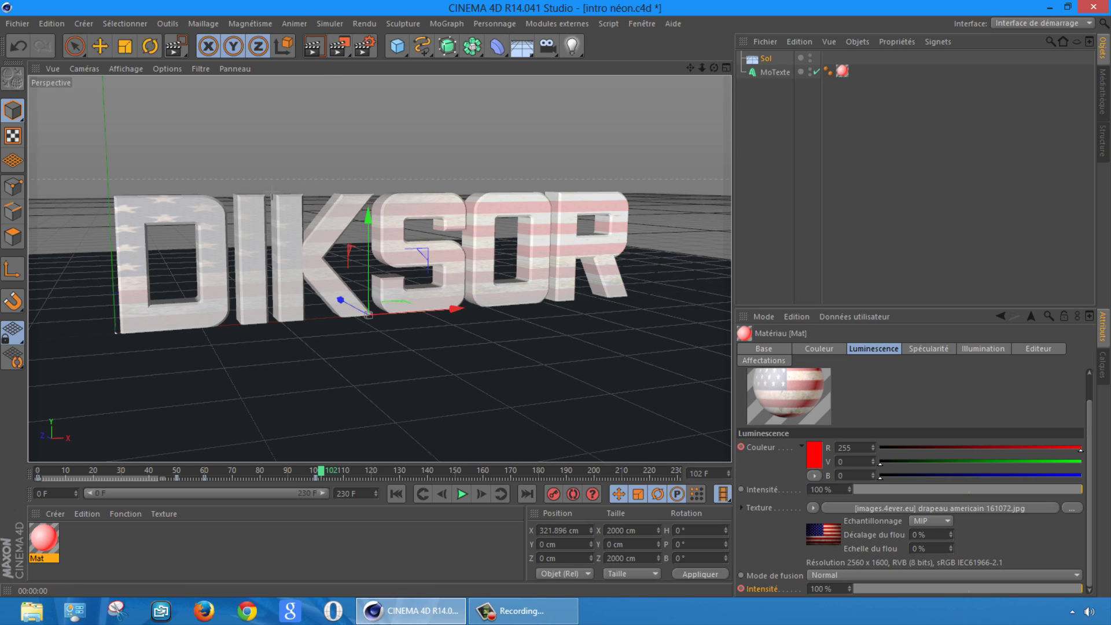
{"action": "left_click_drag", "start_coordinate": [301, 181], "coordinate": [412, 241]}
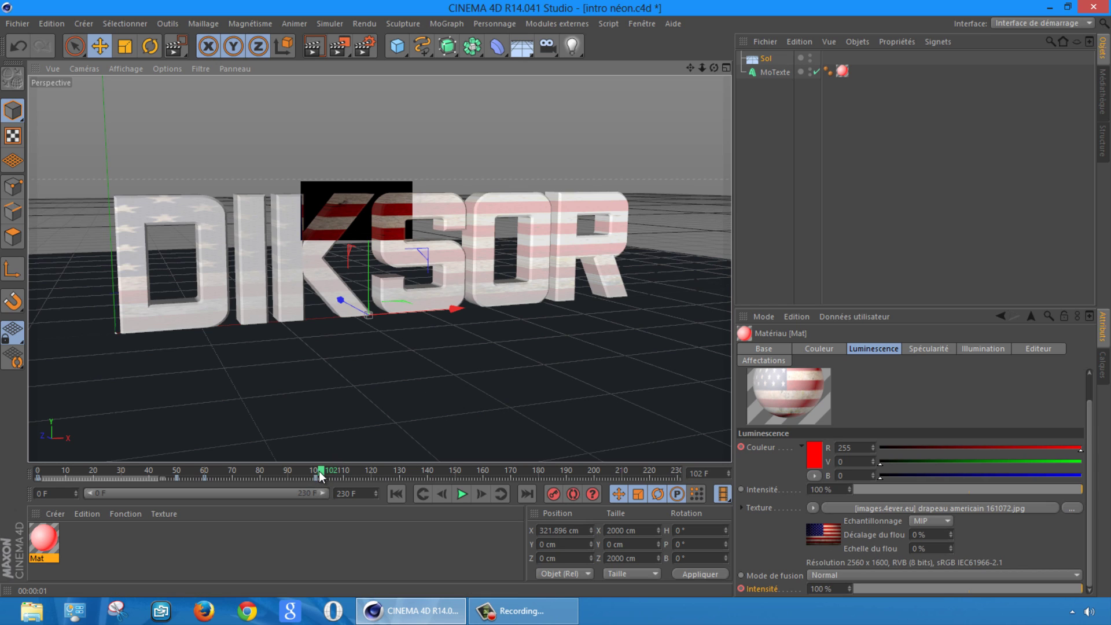
- Return to frame 0, add a second floor object and rotate its pitch to about 90° so it stands vertically
{"action": "left_click", "coordinate": [38, 473]}
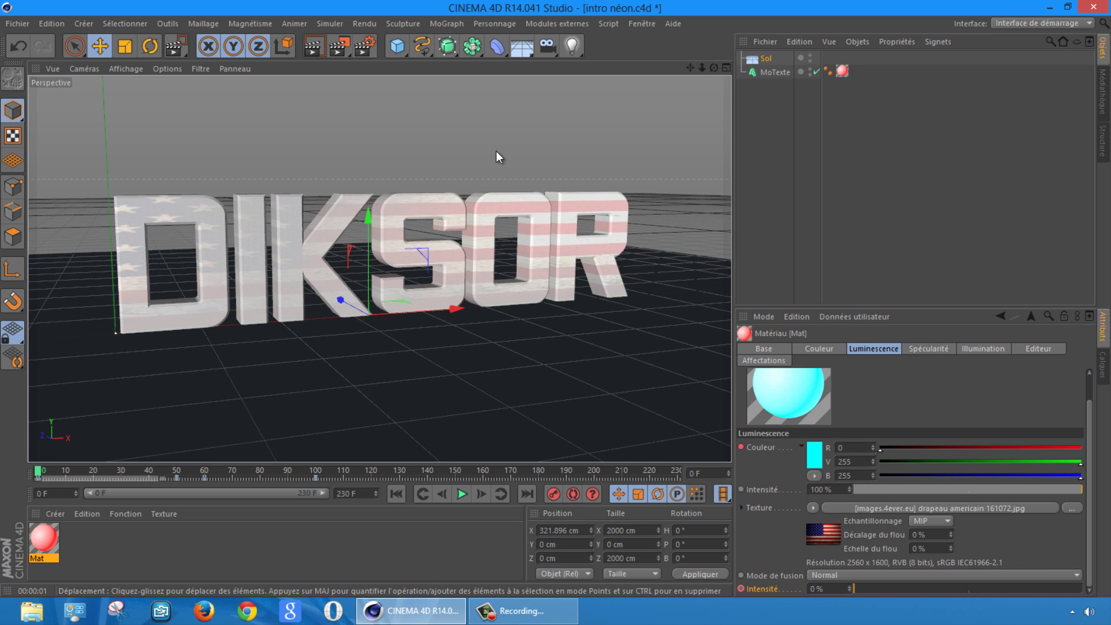
{"action": "left_click_drag", "start_coordinate": [520, 47], "coordinate": [594, 70]}
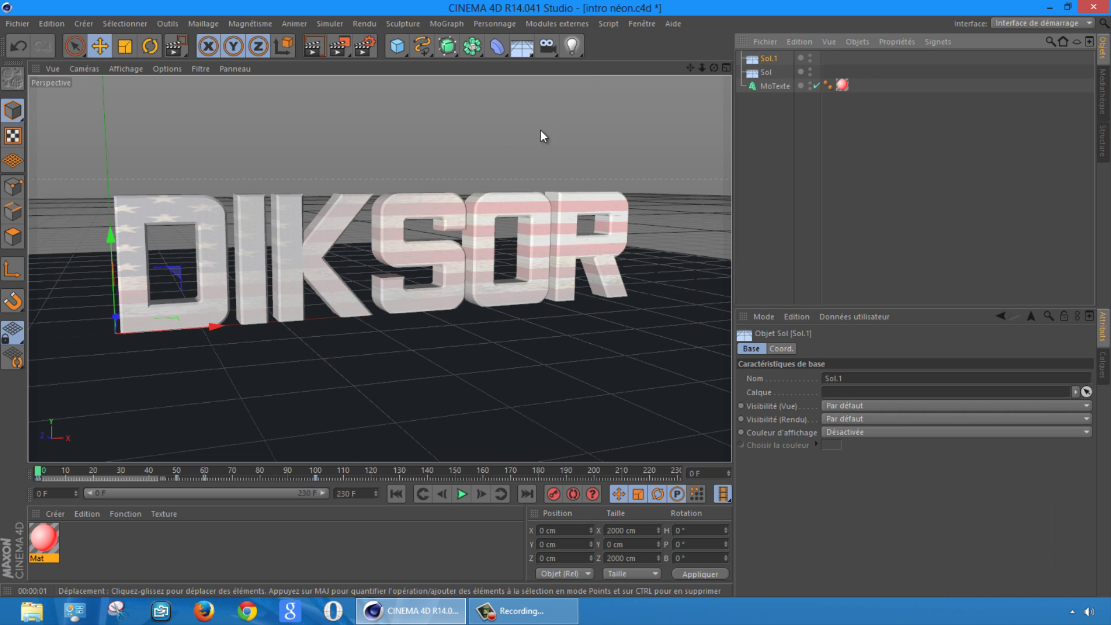
{"action": "left_click", "coordinate": [150, 46]}
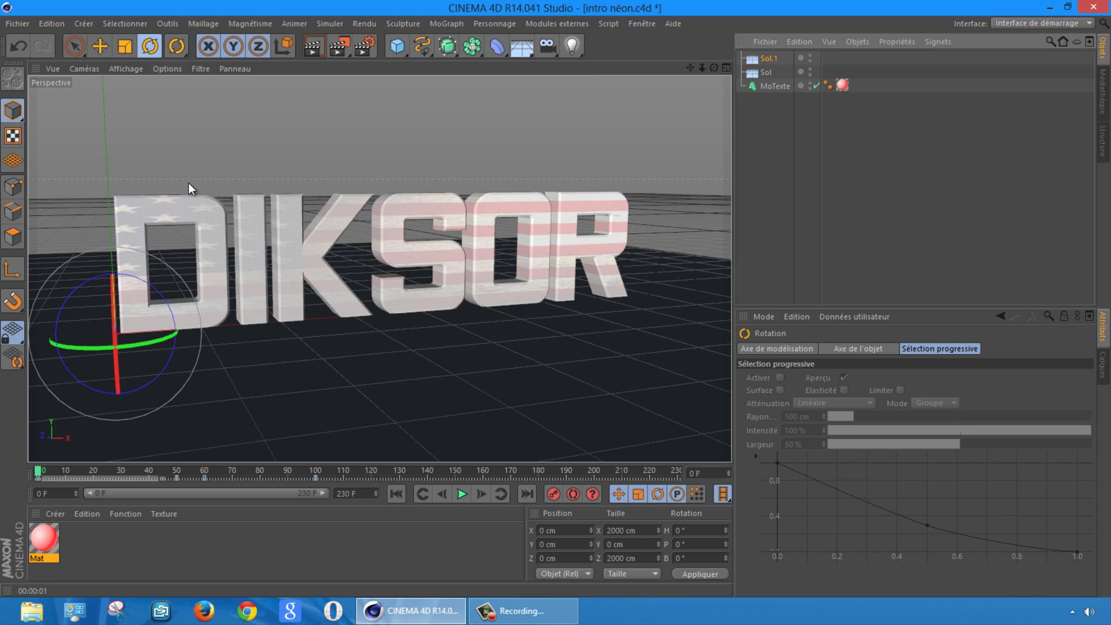
{"action": "left_click_drag", "start_coordinate": [113, 282], "coordinate": [124, 446]}
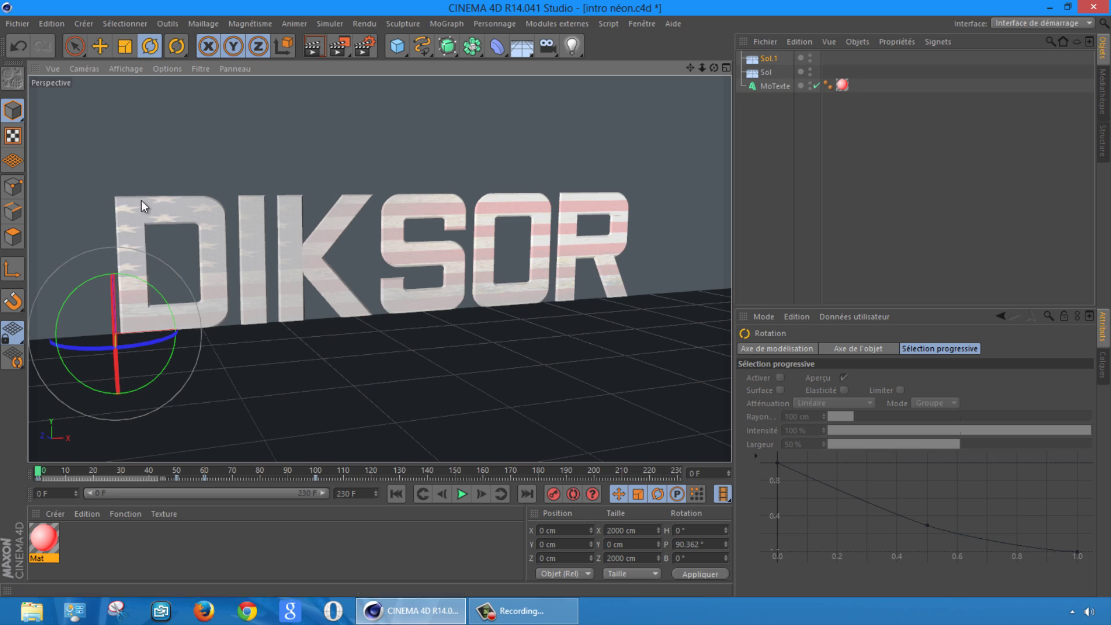
- Move the vertical floor behind the text to about X 170 cm, Y 1.4 cm, Z 220 cm, and deselect it
{"action": "left_click", "coordinate": [100, 46]}
{"action": "left_click_drag", "start_coordinate": [112, 360], "coordinate": [126, 325]}
{"action": "left_click_drag", "start_coordinate": [214, 296], "coordinate": [323, 292]}
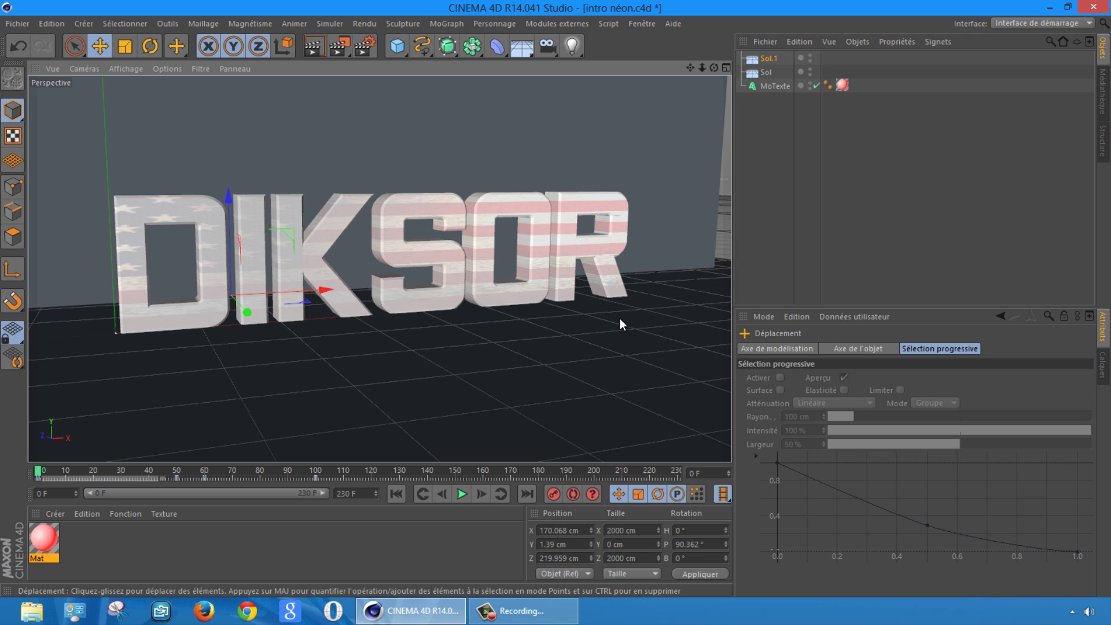
{"action": "left_click_drag", "start_coordinate": [688, 68], "coordinate": [556, 298]}
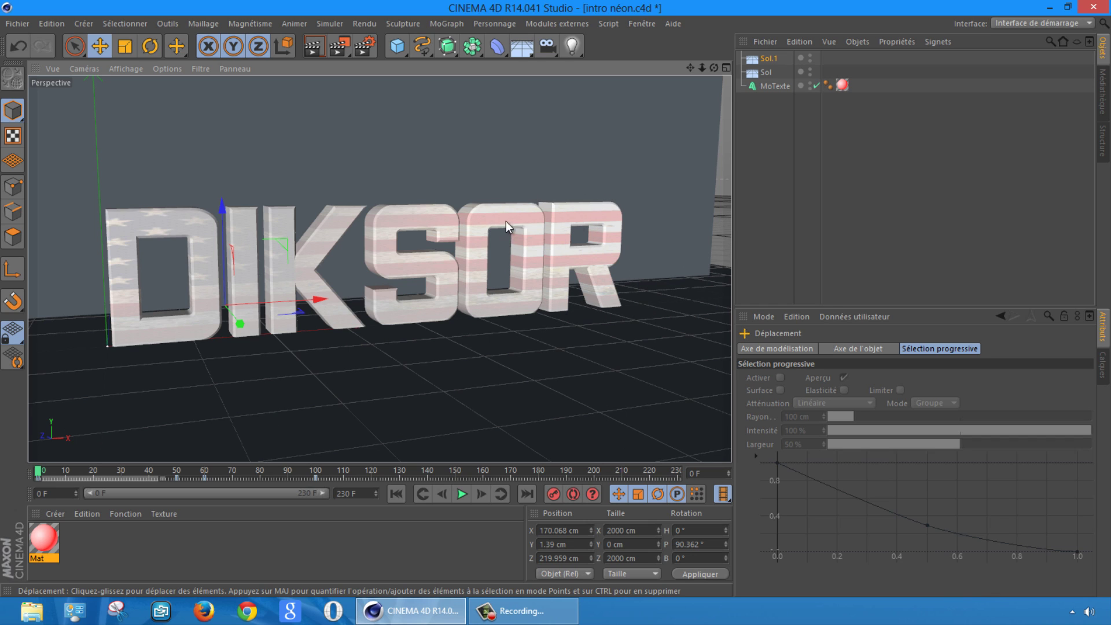
{"action": "left_click", "coordinate": [765, 128]}
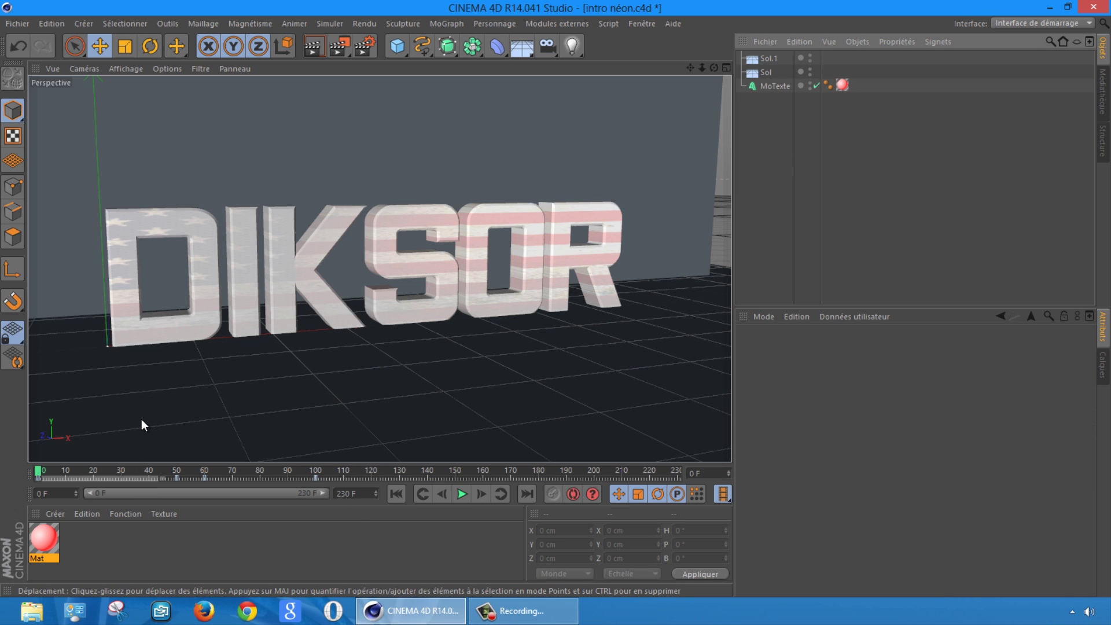
- Shift all of the flag material's colour and texture keyframes 40 frames later so they begin at frame 40, and return to frame 0
{"action": "left_click", "coordinate": [50, 541]}
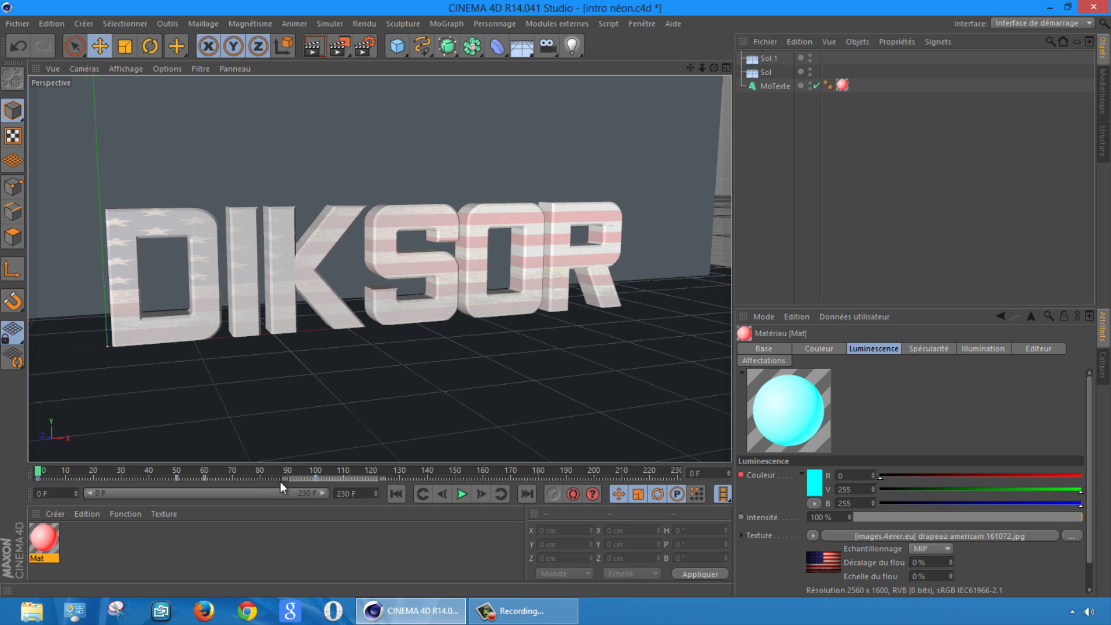
{"action": "left_click_drag", "start_coordinate": [46, 478], "coordinate": [38, 481]}
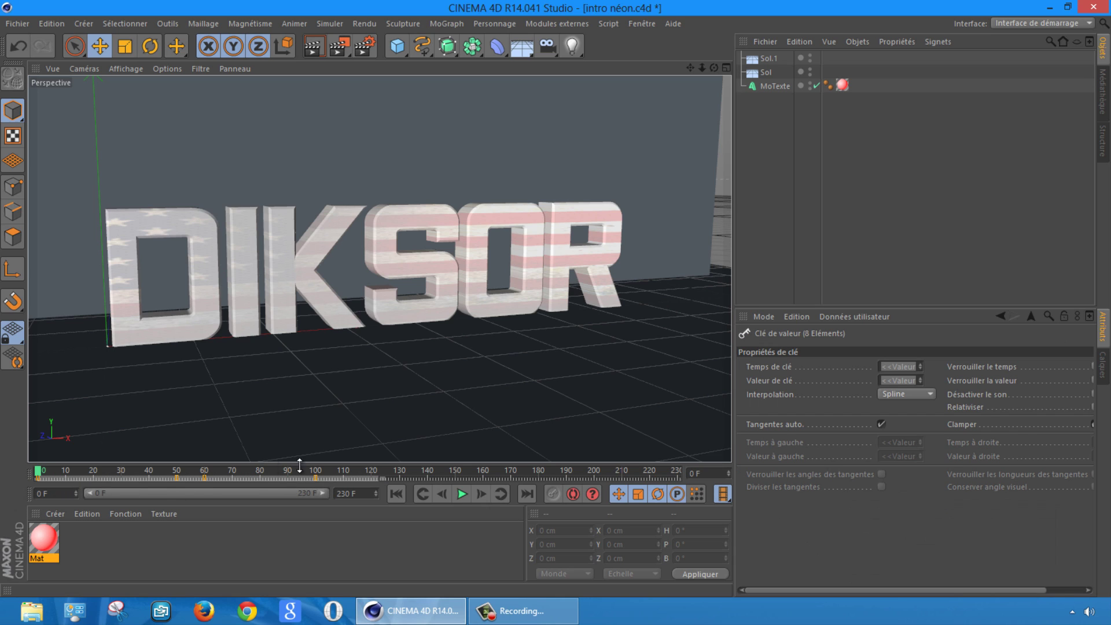
{"action": "left_click_drag", "start_coordinate": [127, 478], "coordinate": [234, 475]}
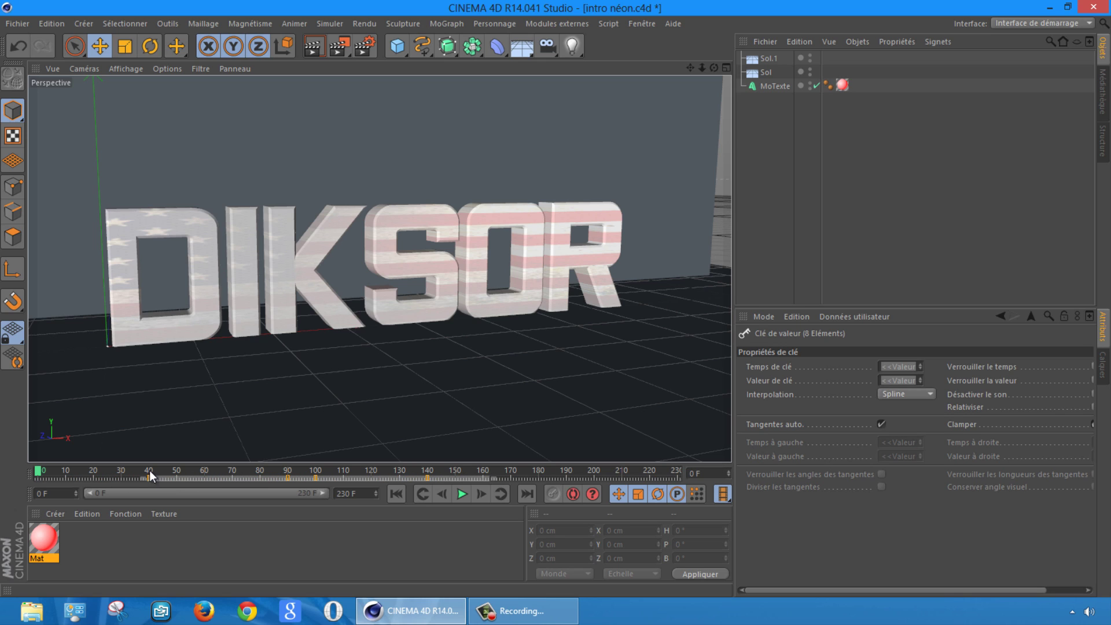
{"action": "left_click", "coordinate": [123, 481]}
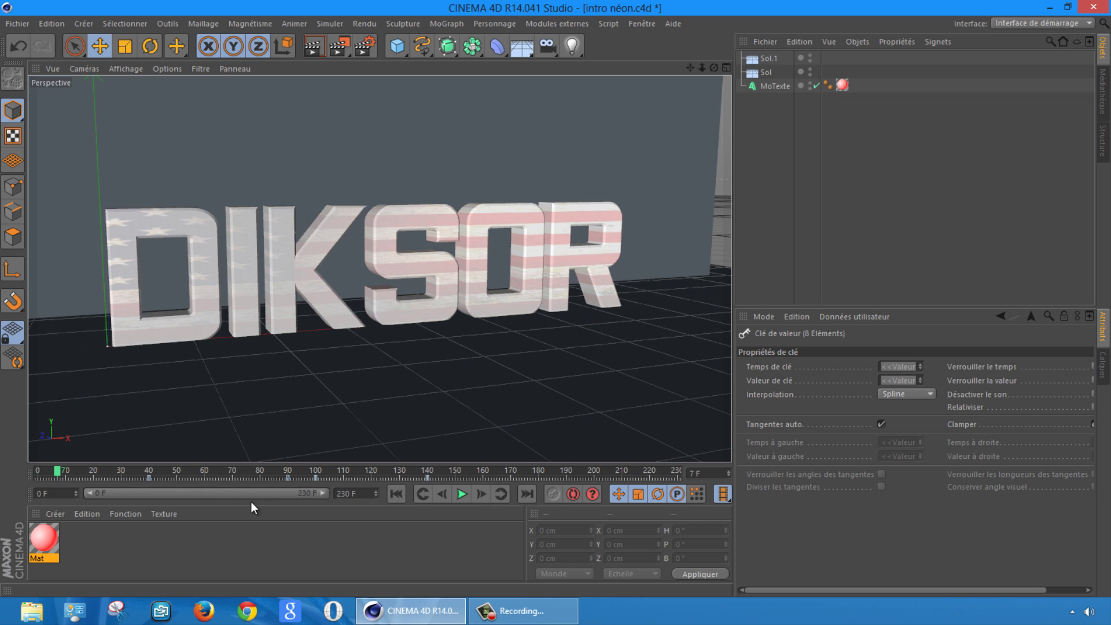
{"action": "left_click_drag", "start_coordinate": [60, 476], "coordinate": [22, 470]}
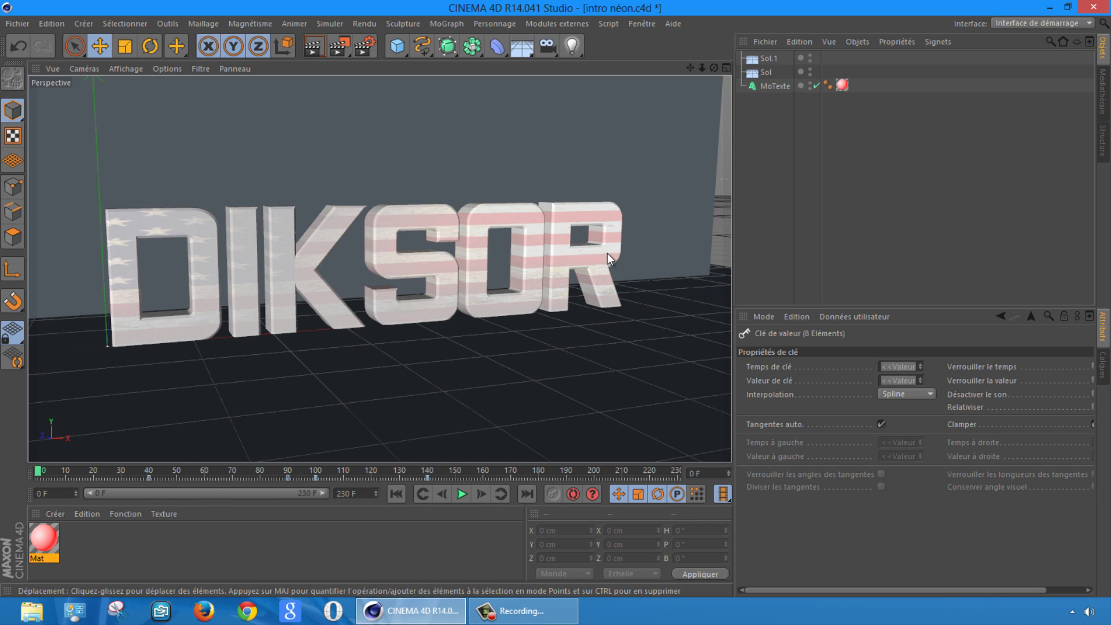
- Add a Simple MoGraph effector to the DIKSOR text object
{"action": "left_click", "coordinate": [766, 86]}
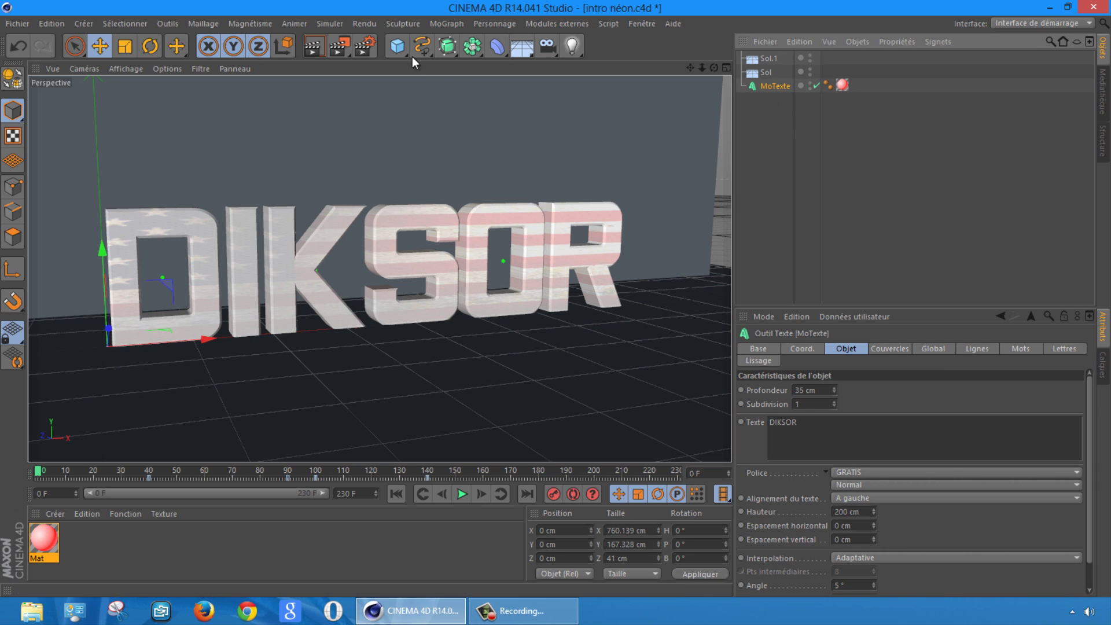
{"action": "left_click", "coordinate": [449, 24]}
{"action": "mouse_move", "coordinate": [456, 41]}
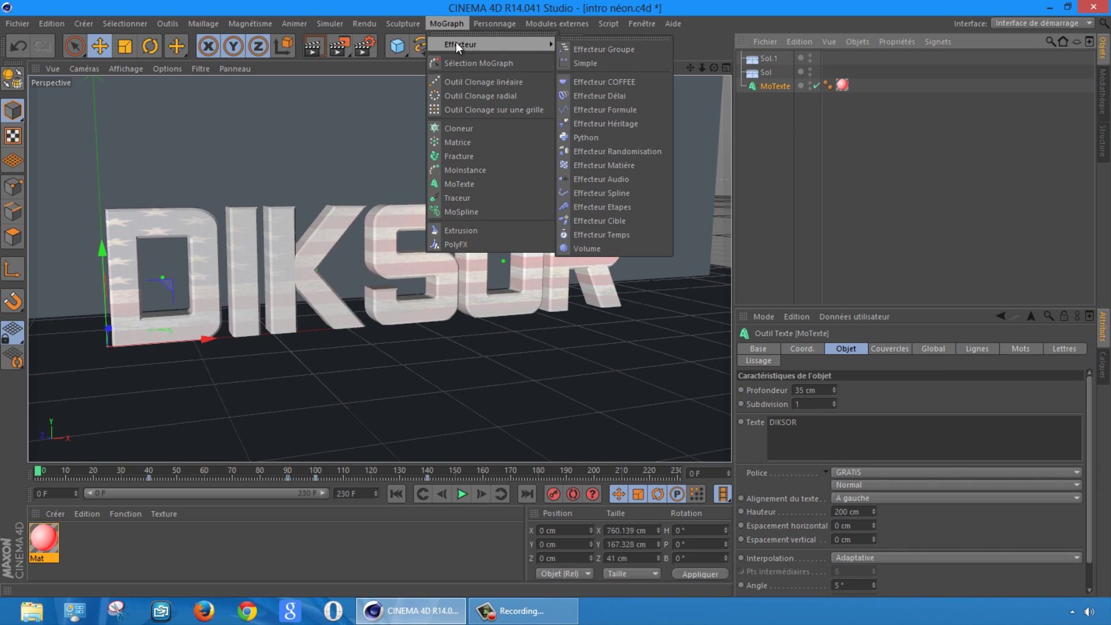
{"action": "left_click", "coordinate": [606, 66]}
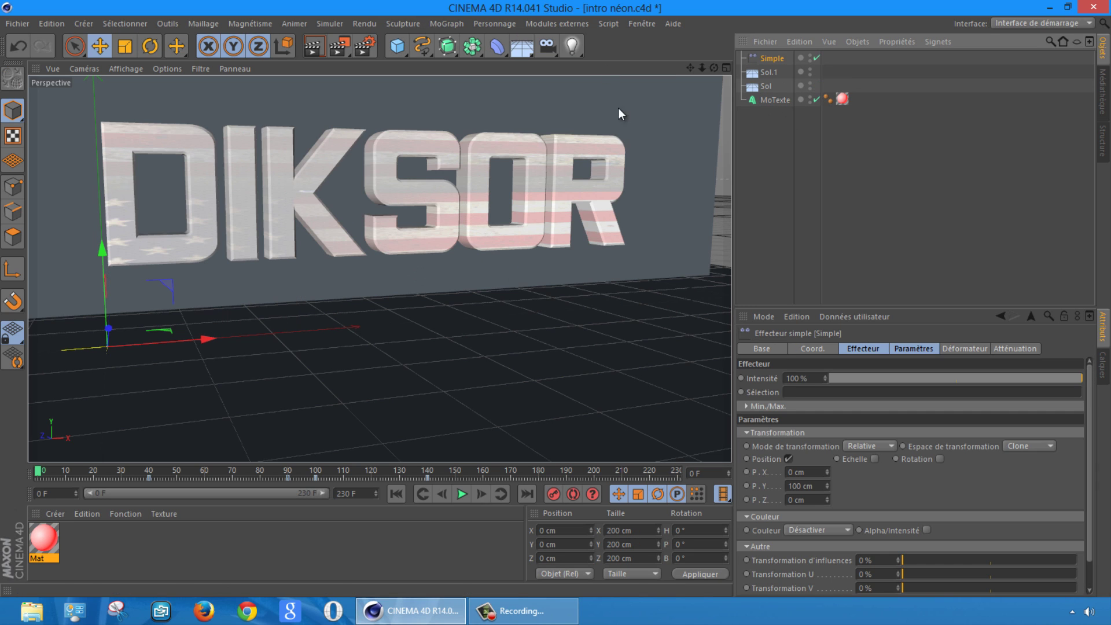
- Set the Simple effector's Y position transformation to 2000 cm
{"action": "left_click", "coordinate": [907, 349]}
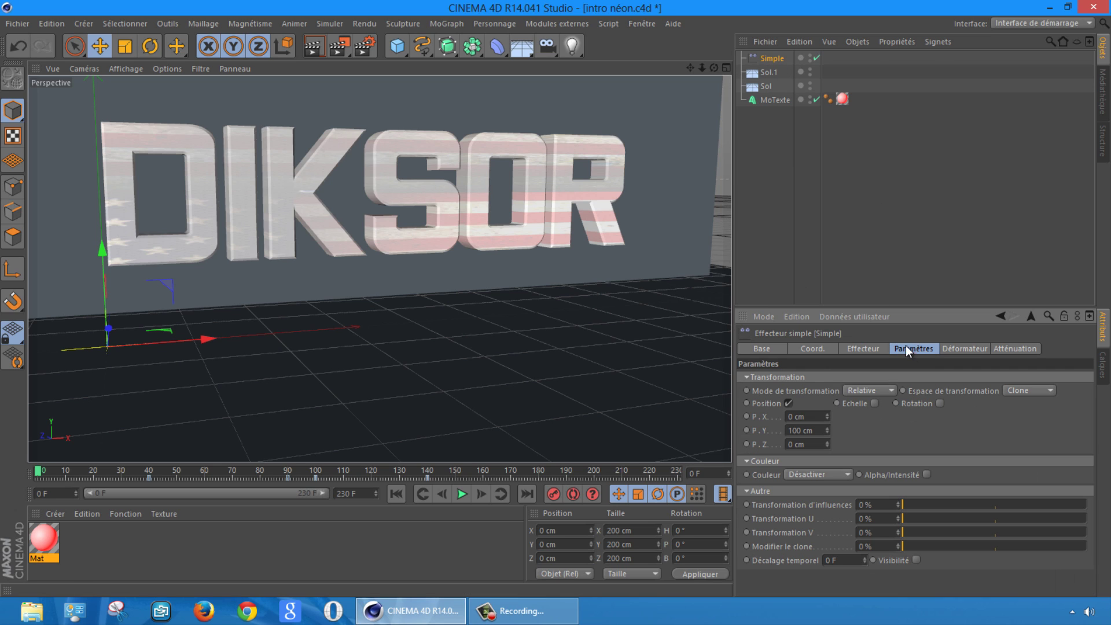
{"action": "left_click", "coordinate": [803, 431]}
{"action": "key", "text": "BackSpace"}
{"action": "key", "text": "BackSpace"}
{"action": "key", "text": "BackSpace"}
{"action": "type", "text": "2000"}
{"action": "key", "text": "Return"}
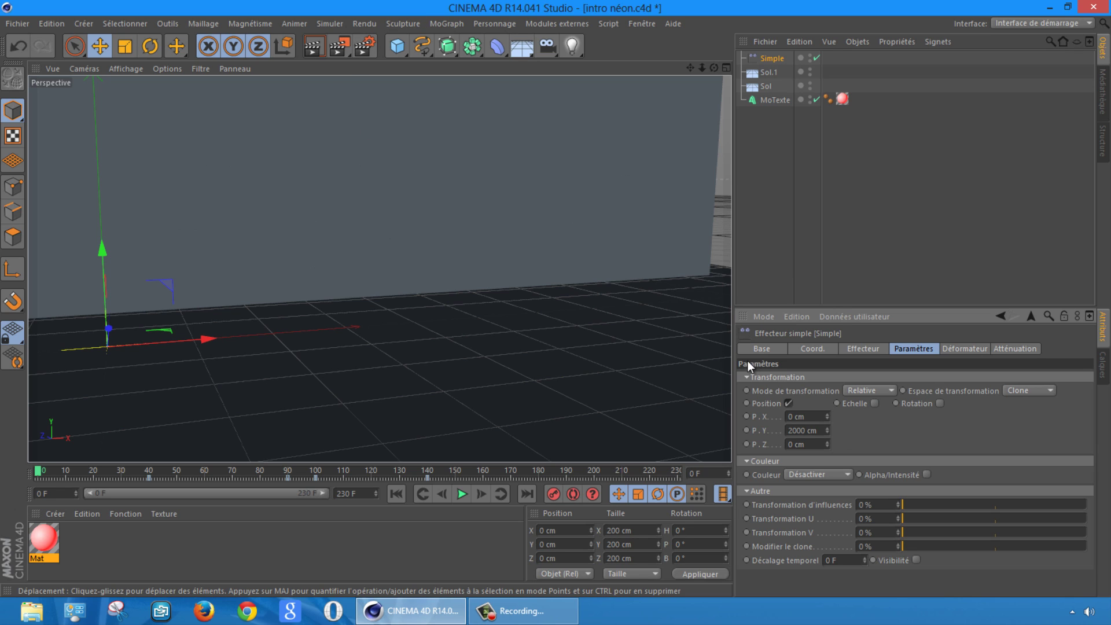
- Set the Simple effector's falloff (Atténuation) shape to Boîte
{"action": "left_click", "coordinate": [974, 350]}
{"action": "left_click", "coordinate": [1013, 350]}
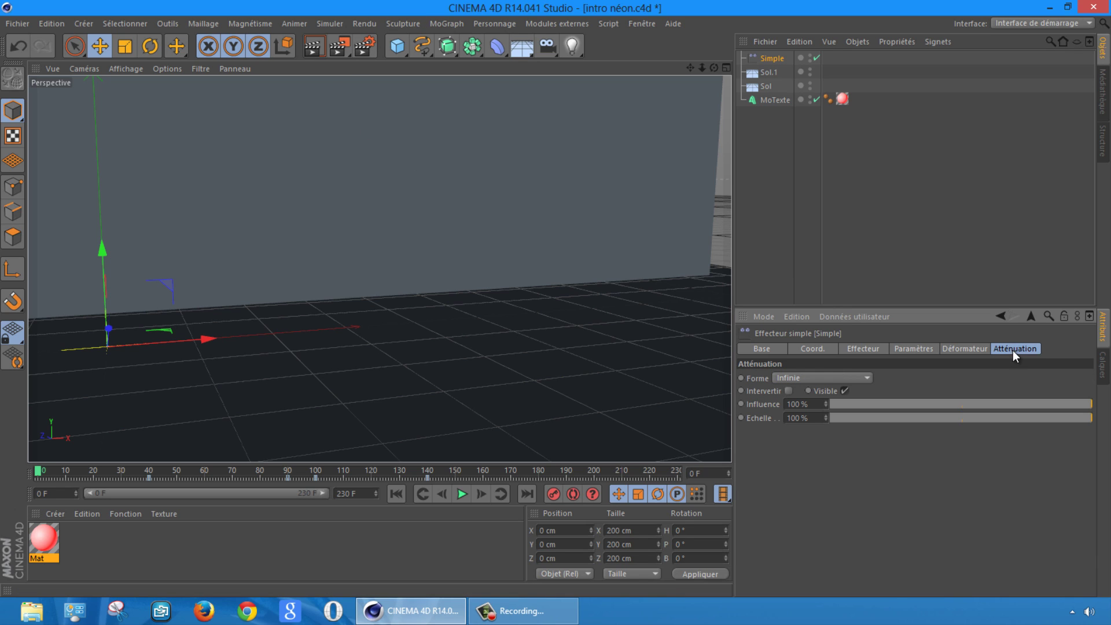
{"action": "left_click", "coordinate": [791, 376]}
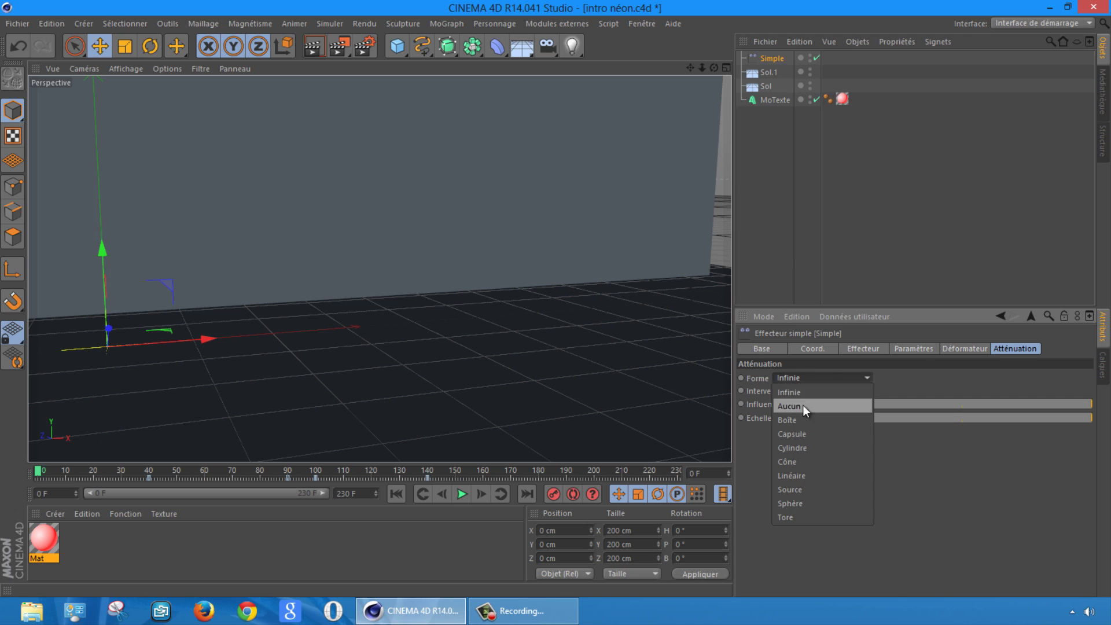
{"action": "left_click", "coordinate": [808, 419]}
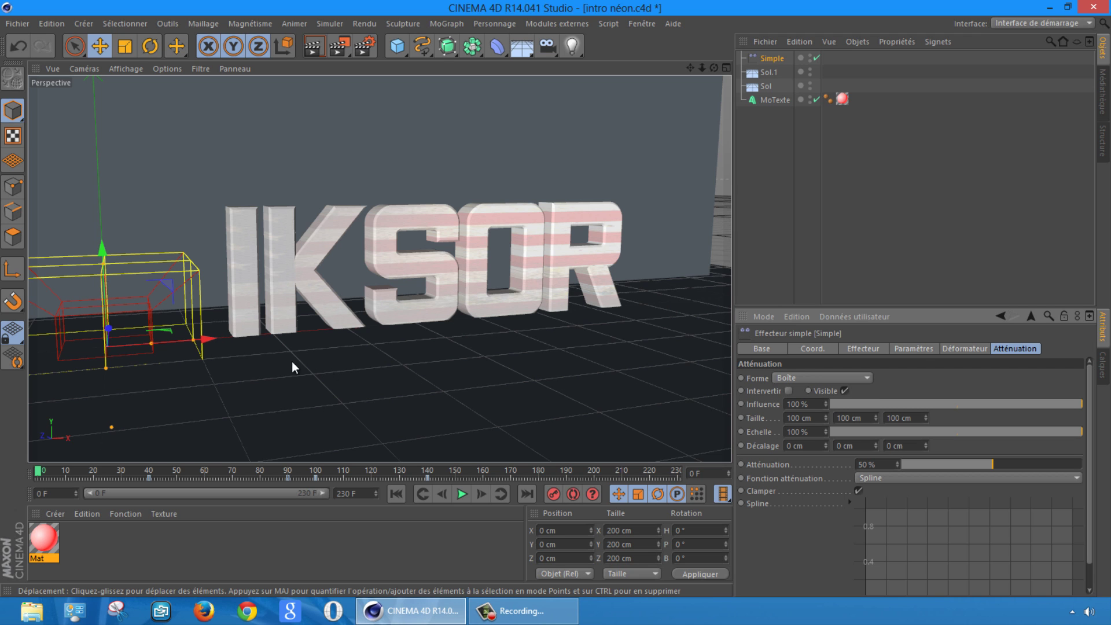
- Stretch the falloff box to about 485 cm in X and place it at about X 385 cm so it covers all the letters
{"action": "left_click_drag", "start_coordinate": [205, 339], "coordinate": [415, 348]}
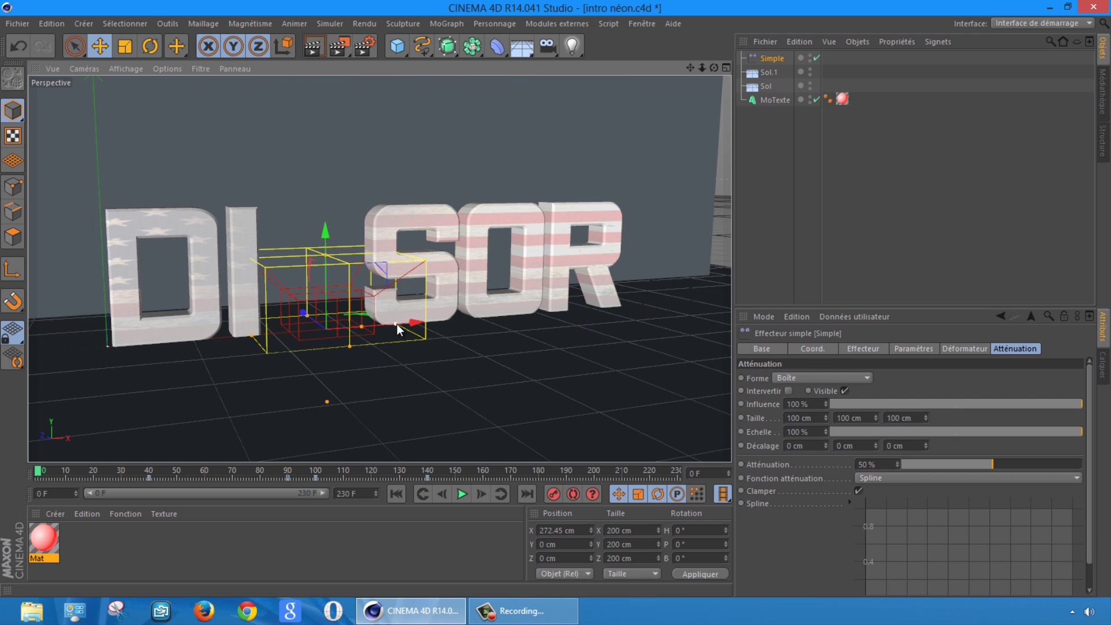
{"action": "scroll", "coordinate": [395, 324], "scroll_direction": "up", "scroll_amount": 6}
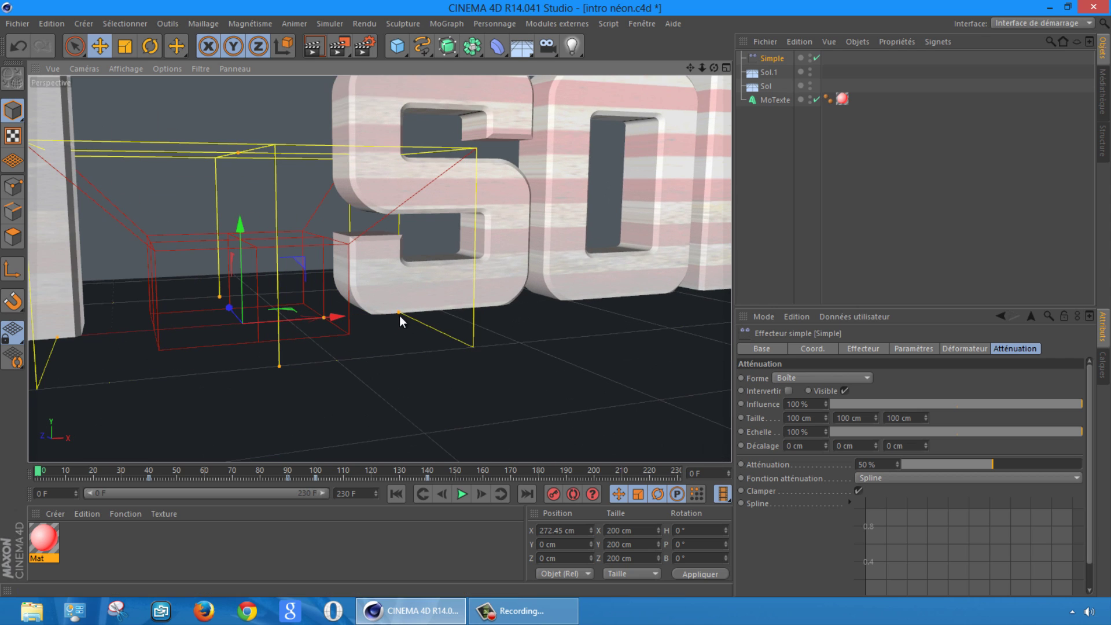
{"action": "left_click_drag", "start_coordinate": [399, 312], "coordinate": [589, 291]}
{"action": "scroll", "coordinate": [422, 285], "scroll_direction": "down", "scroll_amount": 5}
{"action": "scroll", "coordinate": [488, 311], "scroll_direction": "down", "scroll_amount": 5}
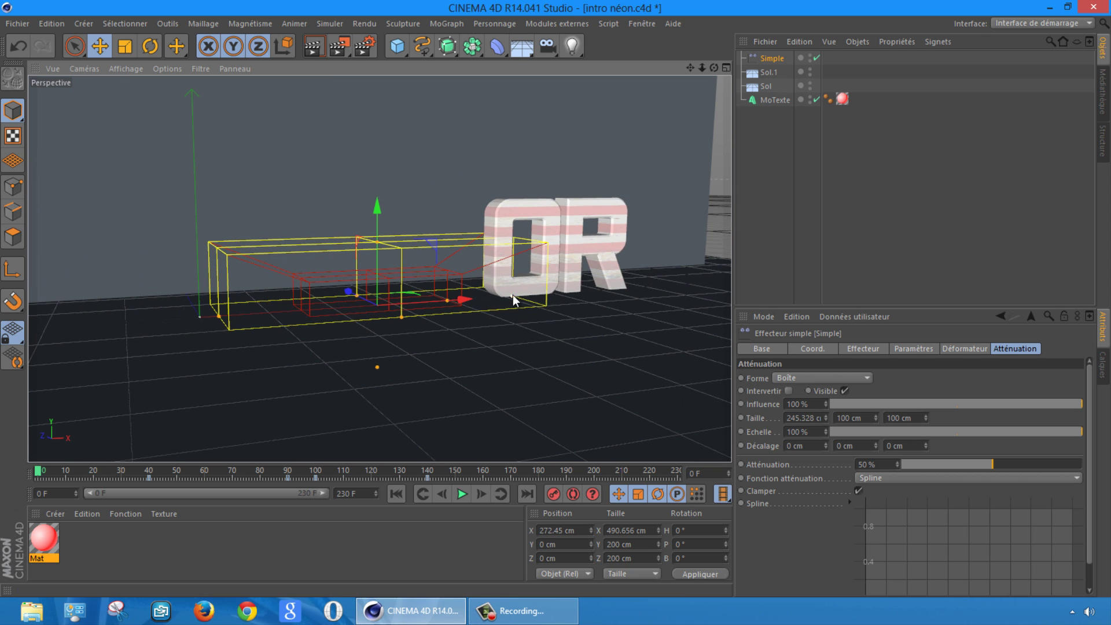
{"action": "left_click_drag", "start_coordinate": [521, 298], "coordinate": [626, 278]}
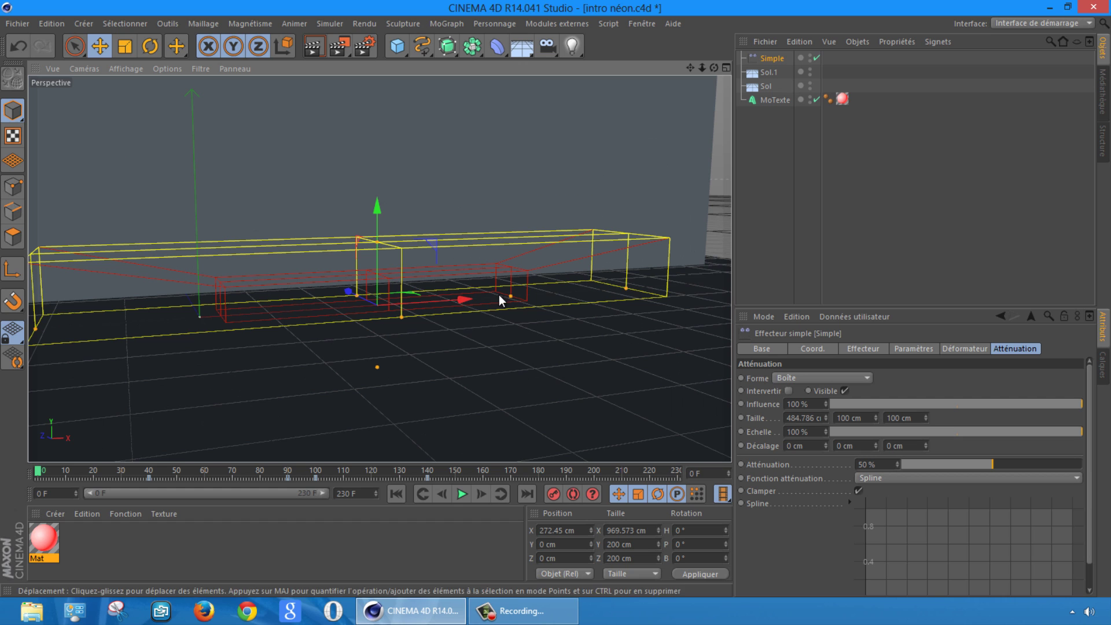
{"action": "left_click_drag", "start_coordinate": [451, 296], "coordinate": [526, 315]}
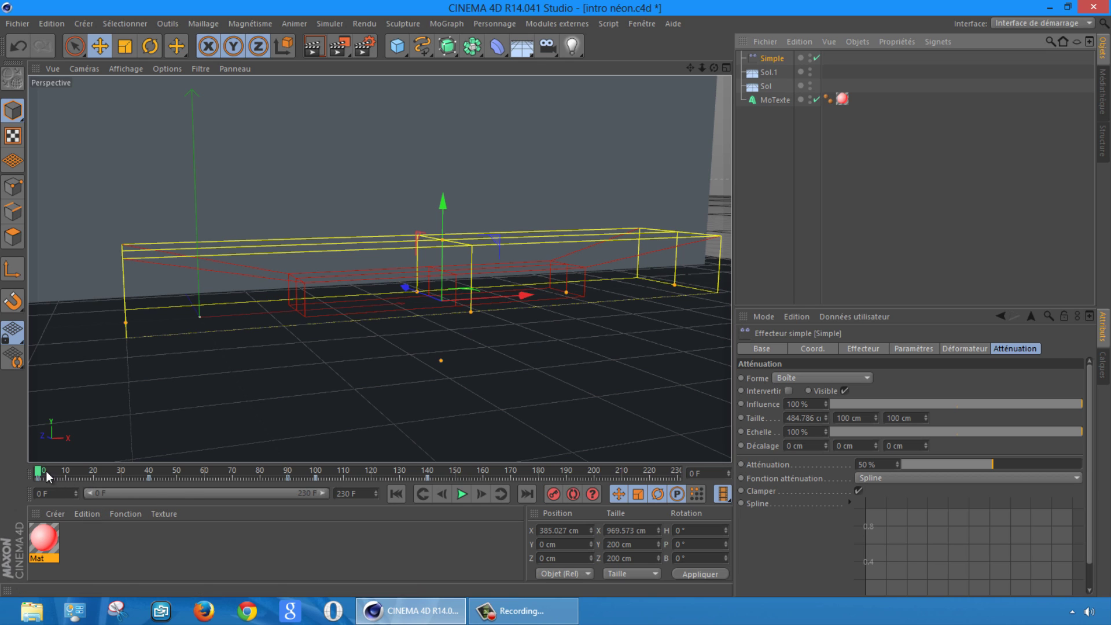
- Move the effector to about X 1174 cm at frame 40, record its position keyframe, and play the animation from frame 0
{"action": "left_click_drag", "start_coordinate": [40, 472], "coordinate": [149, 485]}
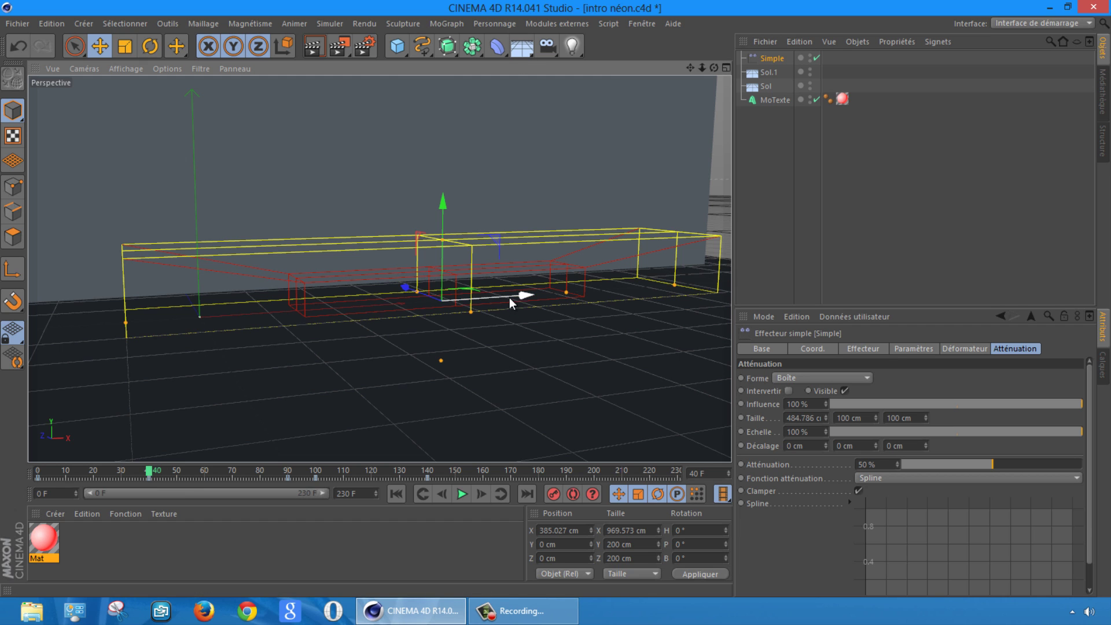
{"action": "left_click_drag", "start_coordinate": [509, 297], "coordinate": [557, 299]}
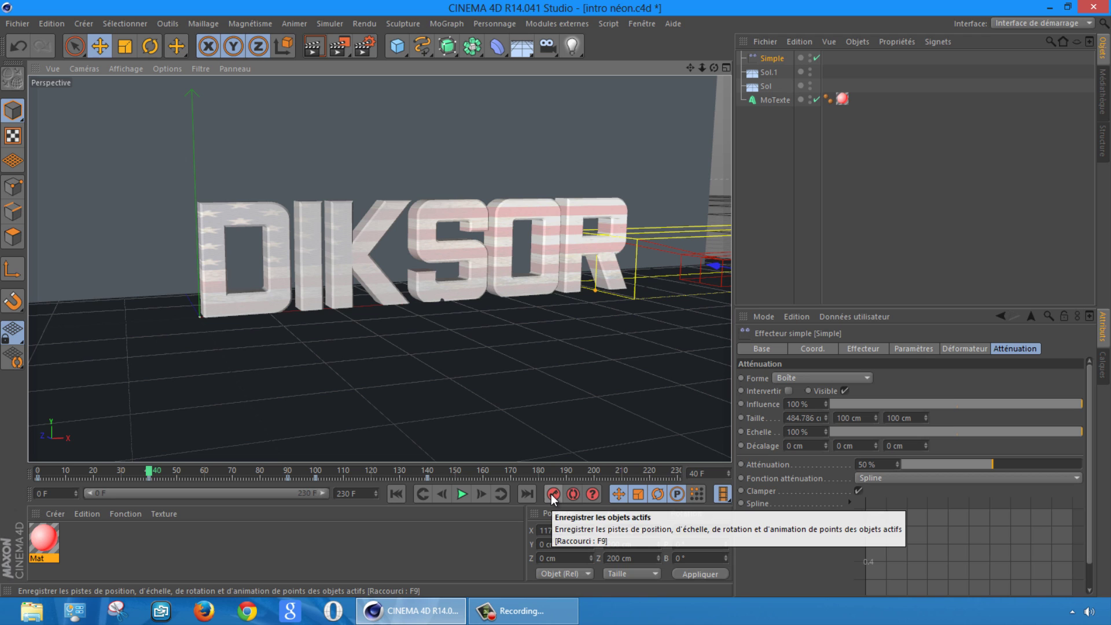
{"action": "left_click_drag", "start_coordinate": [147, 472], "coordinate": [28, 476]}
{"action": "left_click", "coordinate": [461, 495]}
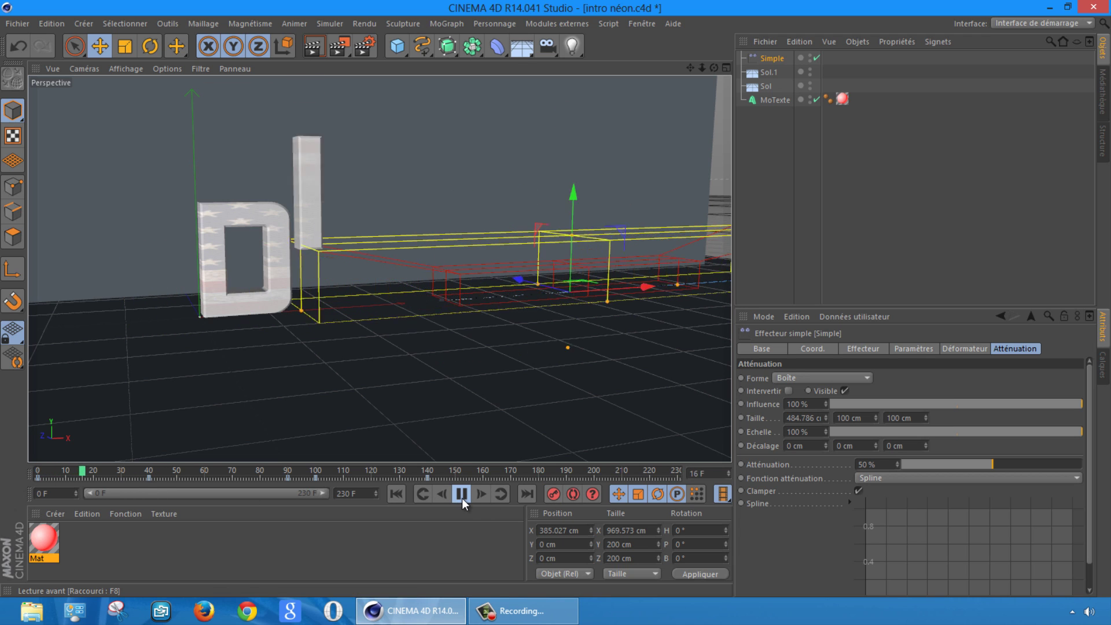
{"action": "left_click", "coordinate": [462, 495]}
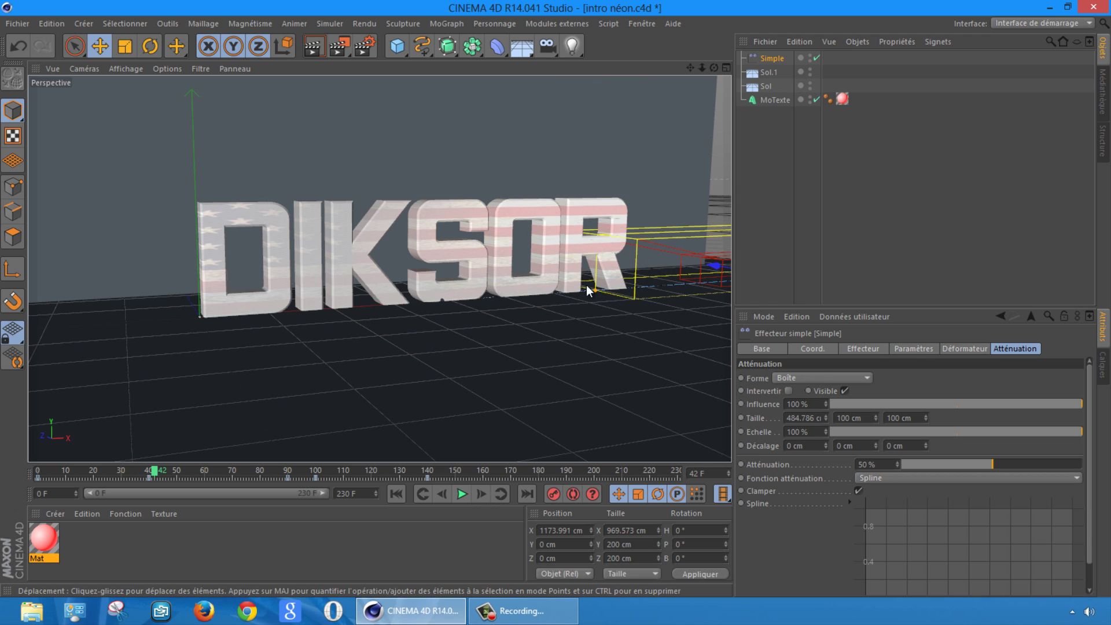
- Keyframe the text's position at frame 150, then lower it to about Y -171 cm at frame 160 and keyframe it there
{"action": "middle_click_drag", "start_coordinate": [552, 300], "coordinate": [555, 299], "text": "alt"}
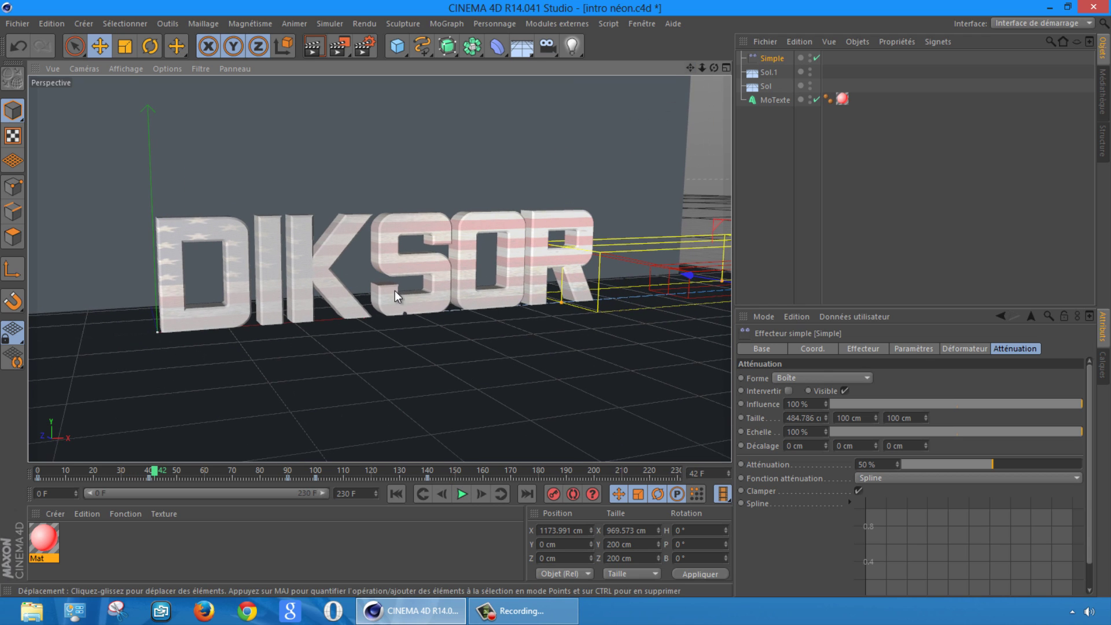
{"action": "scroll", "coordinate": [395, 290], "scroll_direction": "up", "scroll_amount": 1}
{"action": "left_click_drag", "start_coordinate": [155, 470], "coordinate": [421, 478]}
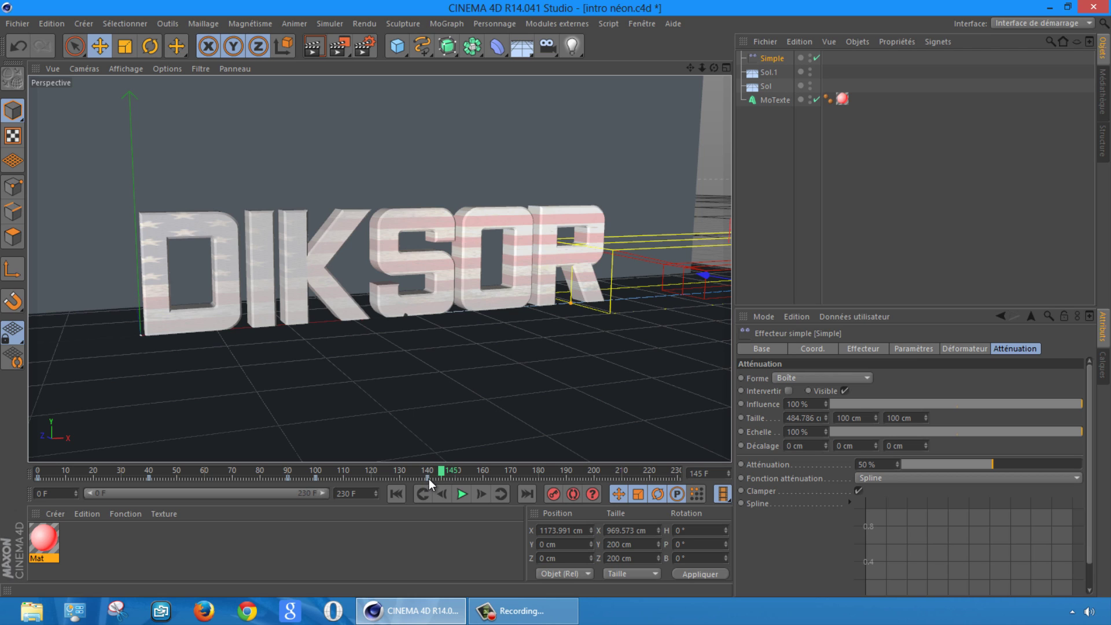
{"action": "left_click", "coordinate": [44, 539]}
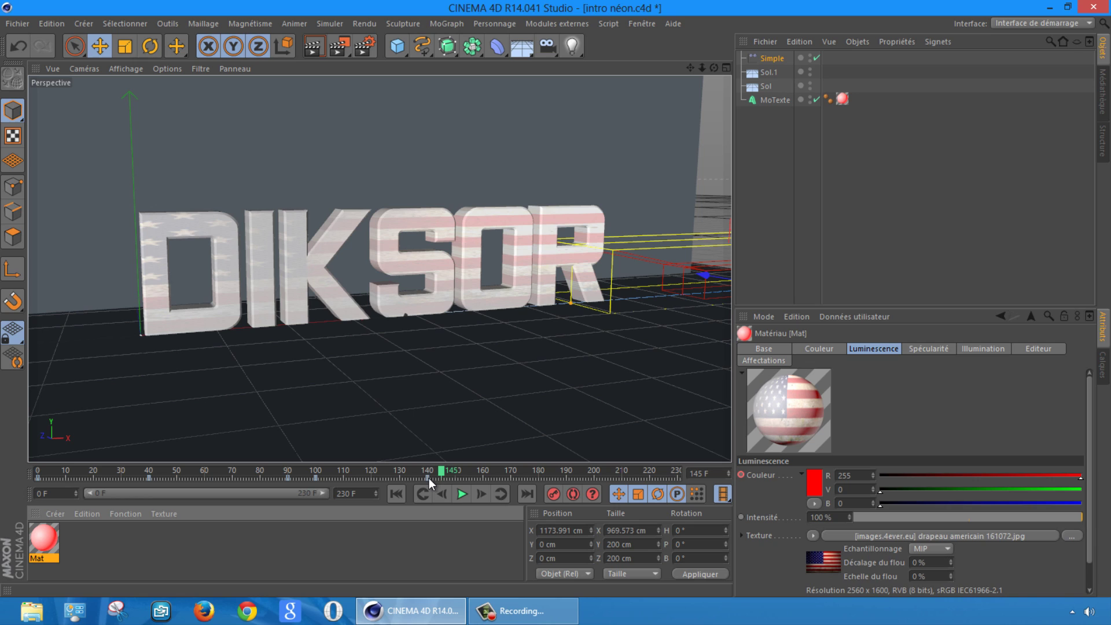
{"action": "left_click", "coordinate": [429, 478]}
{"action": "left_click_drag", "start_coordinate": [457, 476], "coordinate": [458, 474]}
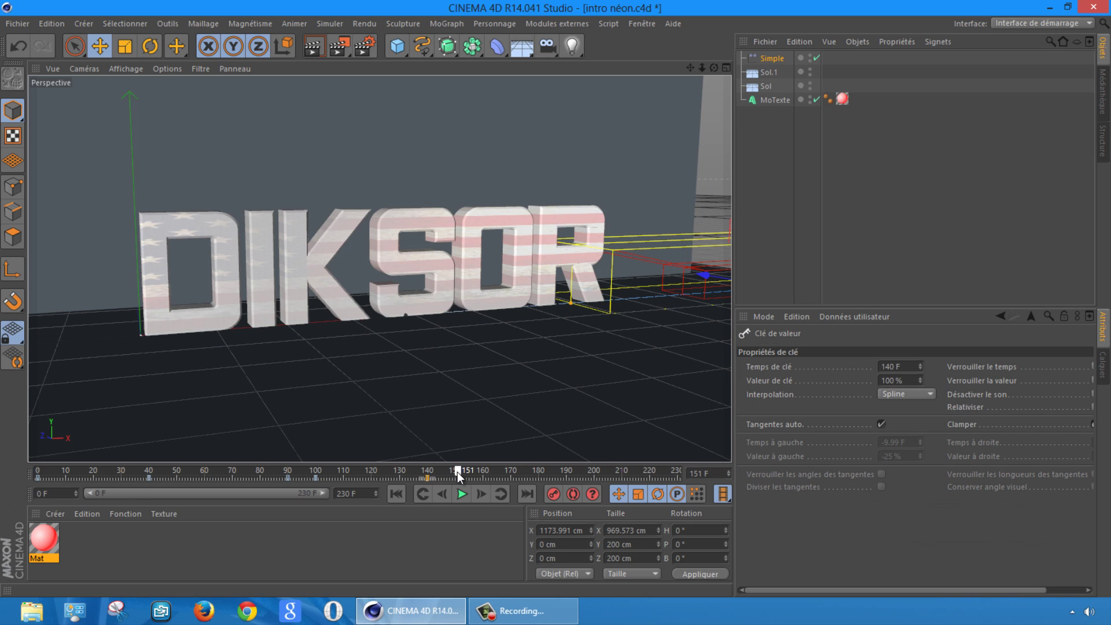
{"action": "left_click", "coordinate": [760, 99]}
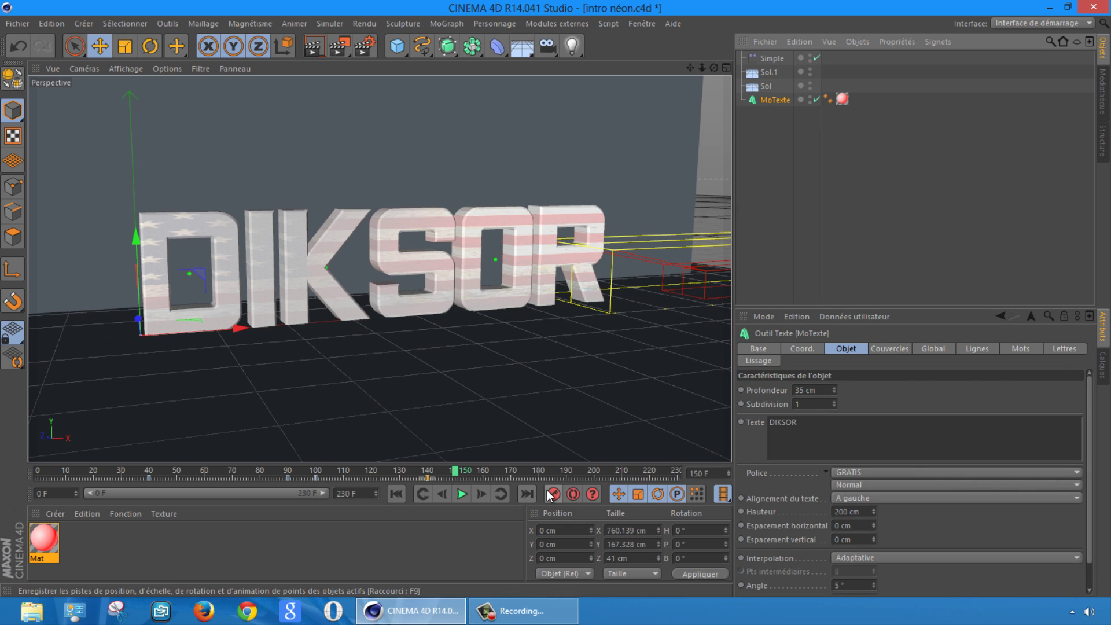
{"action": "left_click_drag", "start_coordinate": [461, 476], "coordinate": [482, 474]}
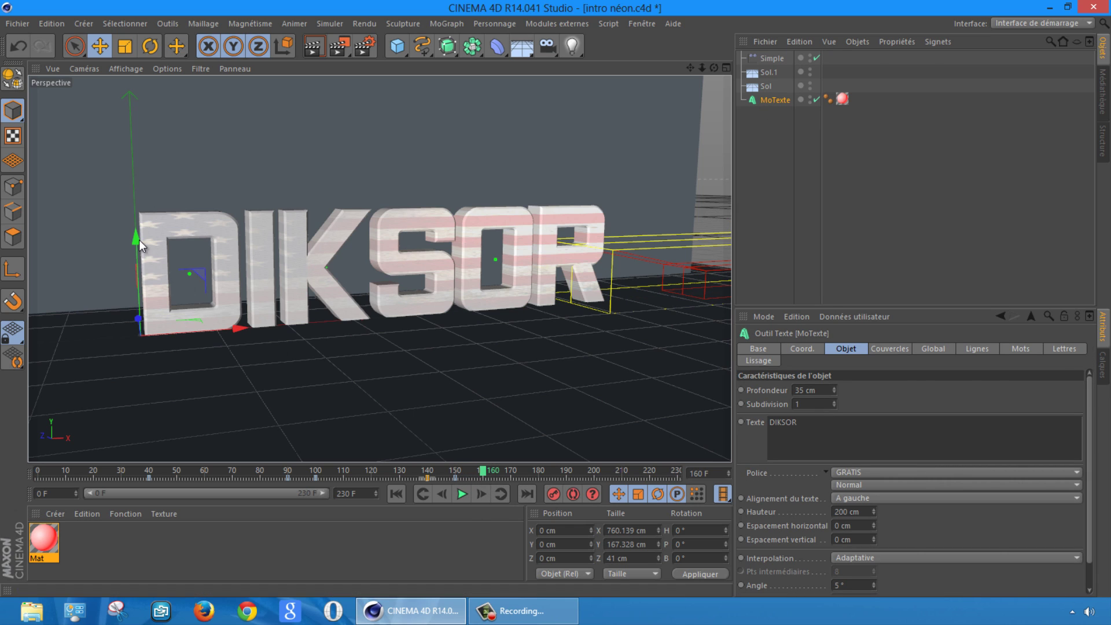
{"action": "left_click_drag", "start_coordinate": [139, 238], "coordinate": [144, 368]}
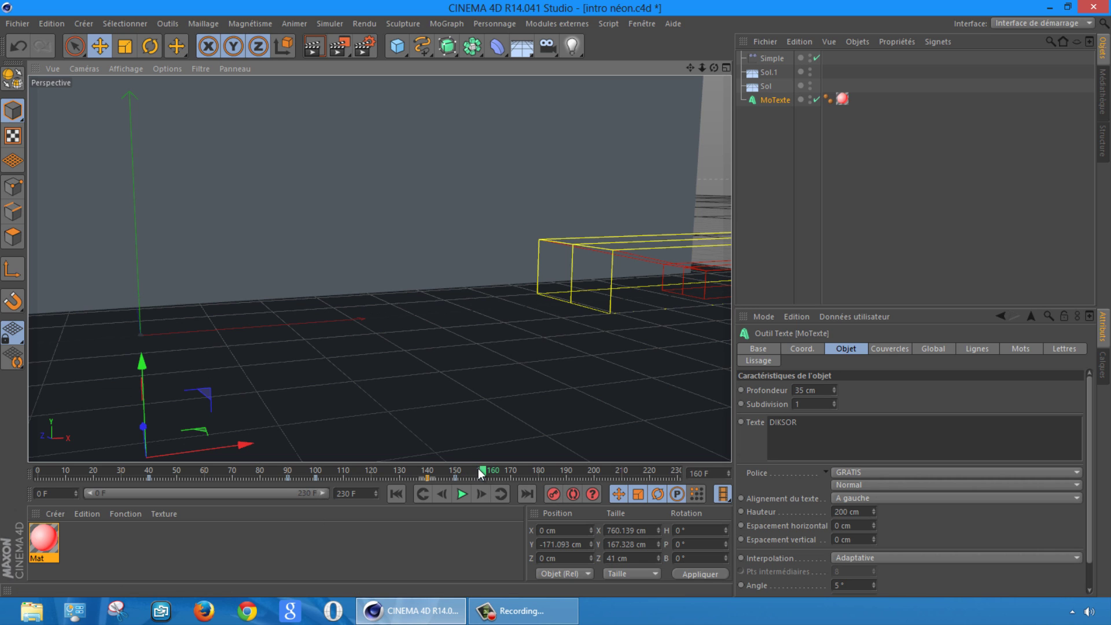
- Play the whole animation from frame 0 to check the text's entrance and exit
{"action": "left_click_drag", "start_coordinate": [479, 470], "coordinate": [1, 494]}
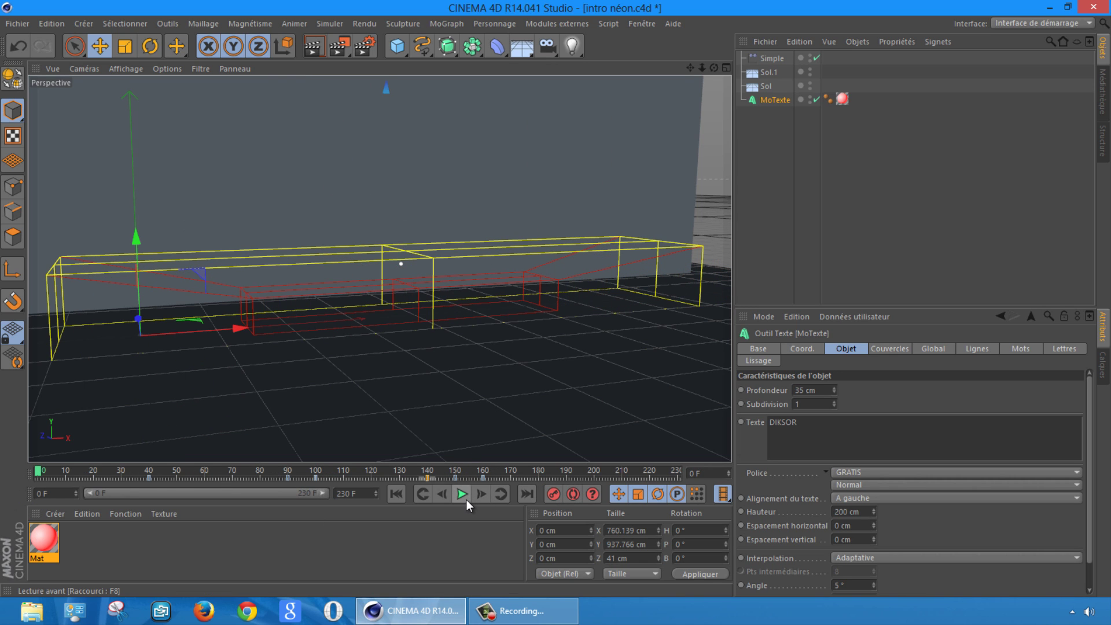
{"action": "left_click", "coordinate": [467, 500]}
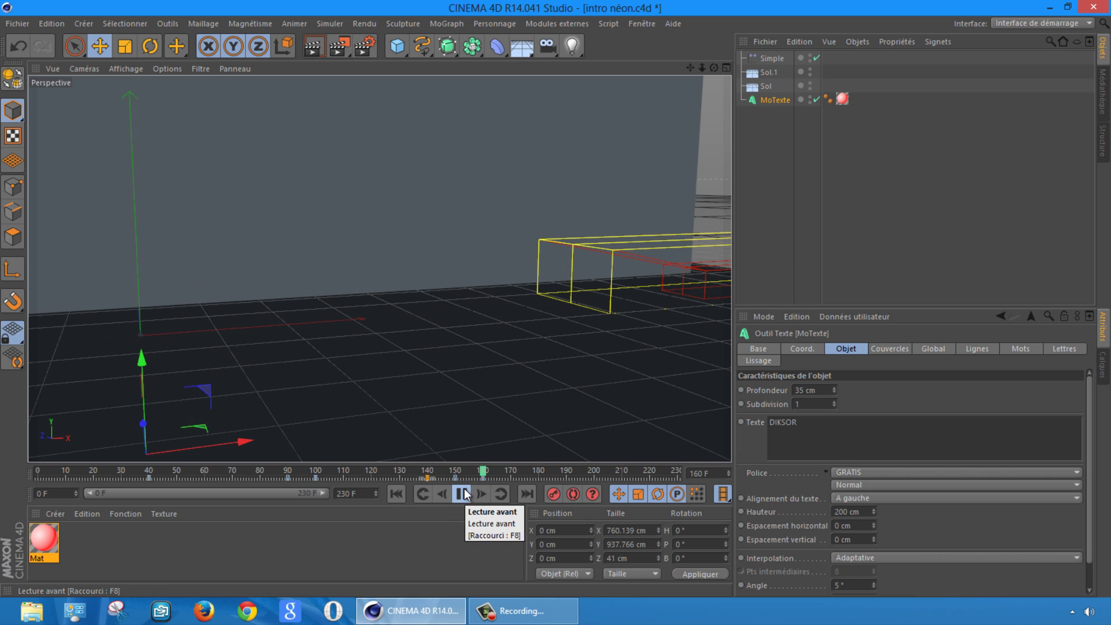
{"action": "left_click", "coordinate": [463, 493]}
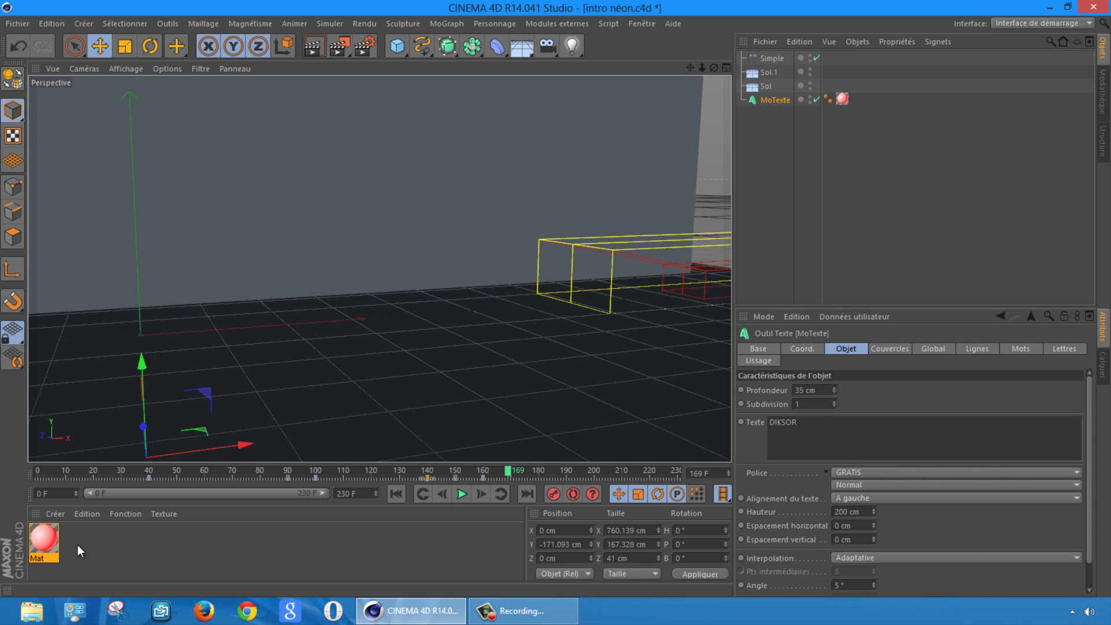
- Create a new material and load the grunge_texture_by_darkrose42_stock image as its colour texture
{"action": "double_click", "coordinate": [127, 547]}
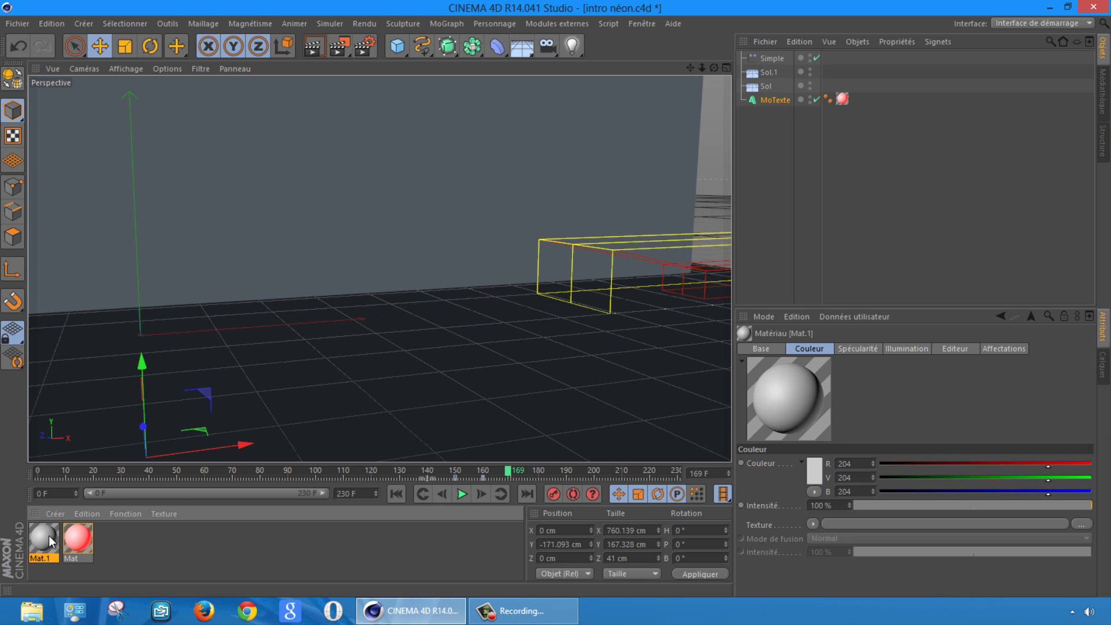
{"action": "double_click", "coordinate": [48, 536]}
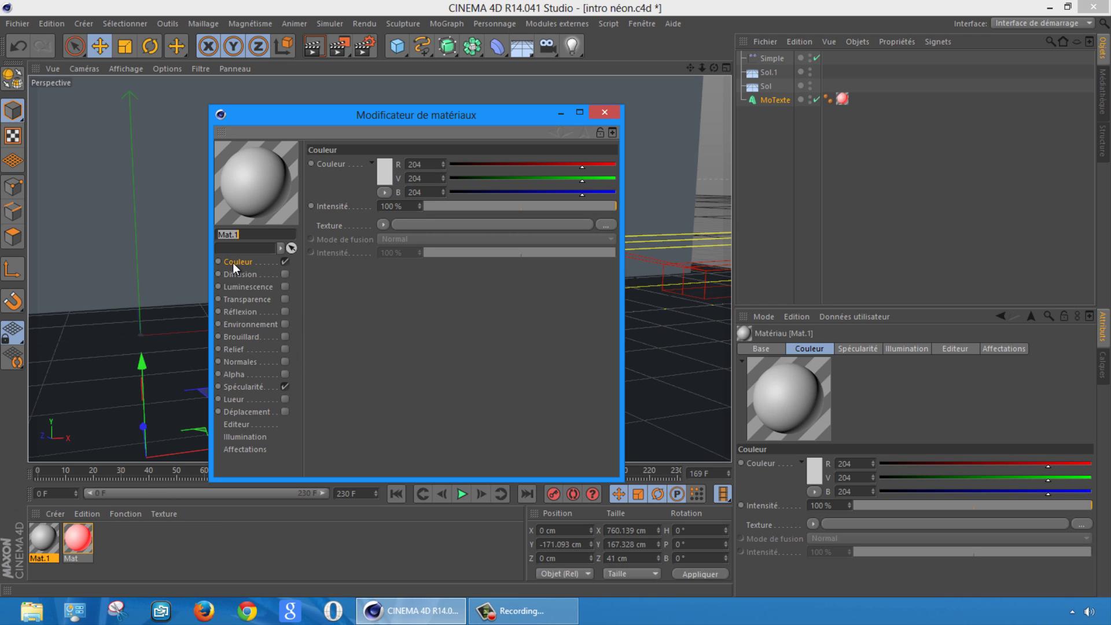
{"action": "left_click", "coordinate": [381, 224]}
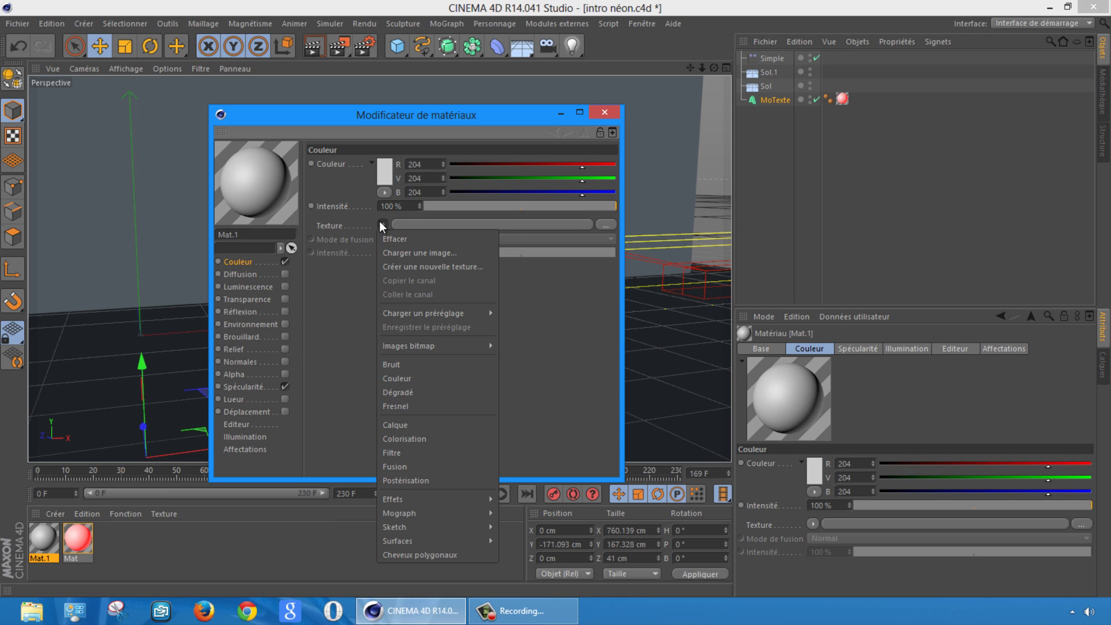
{"action": "left_click", "coordinate": [413, 251]}
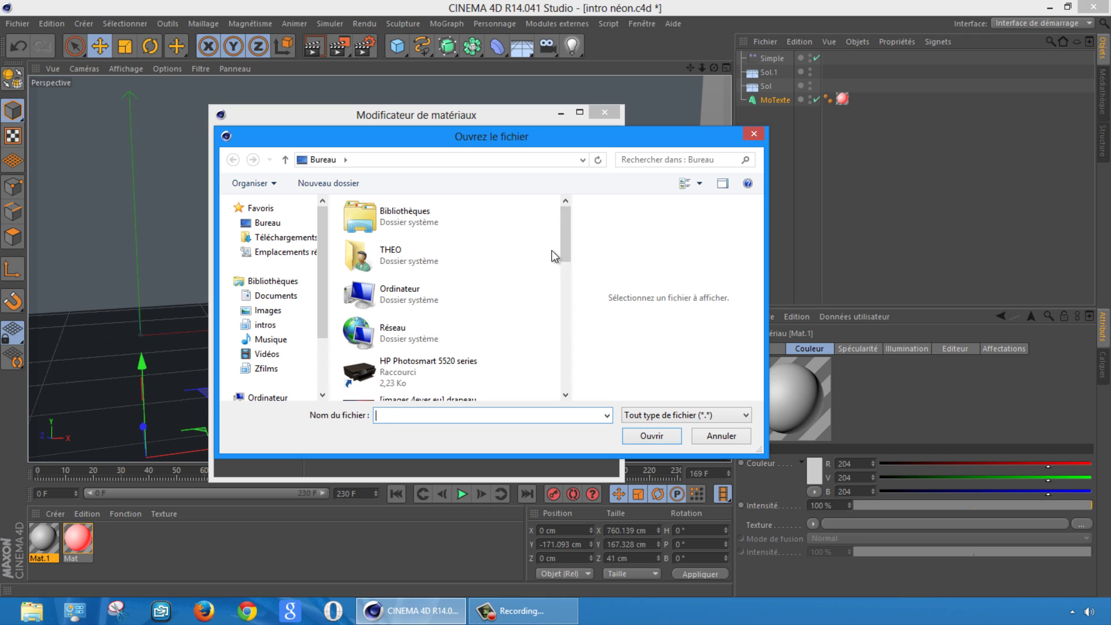
{"action": "left_click_drag", "start_coordinate": [564, 224], "coordinate": [566, 343]}
{"action": "left_click", "coordinate": [429, 253]}
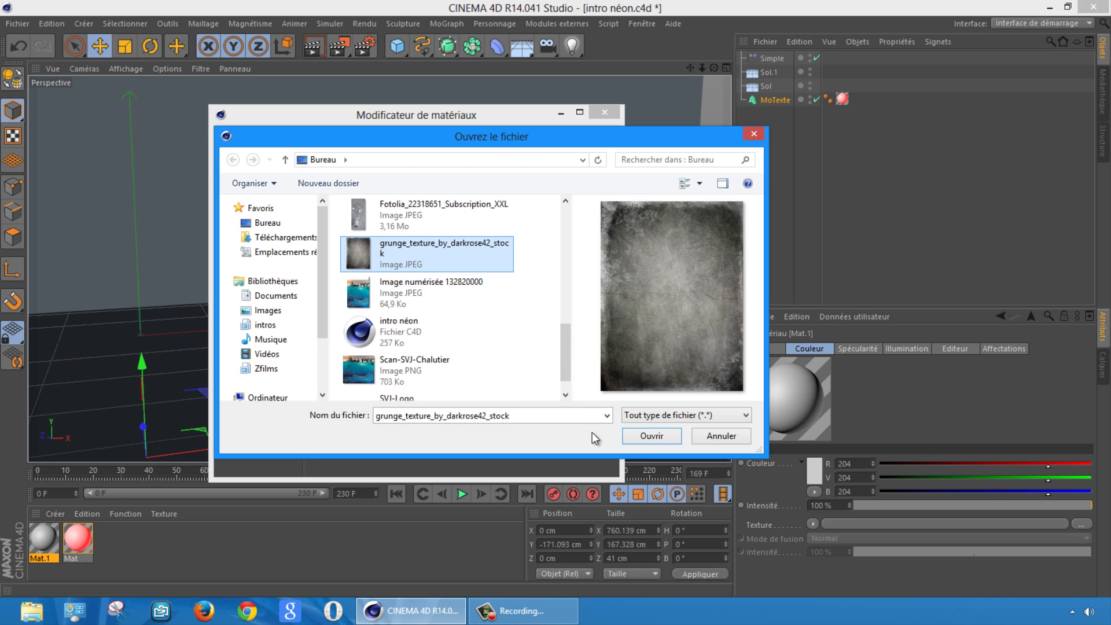
{"action": "left_click", "coordinate": [651, 436]}
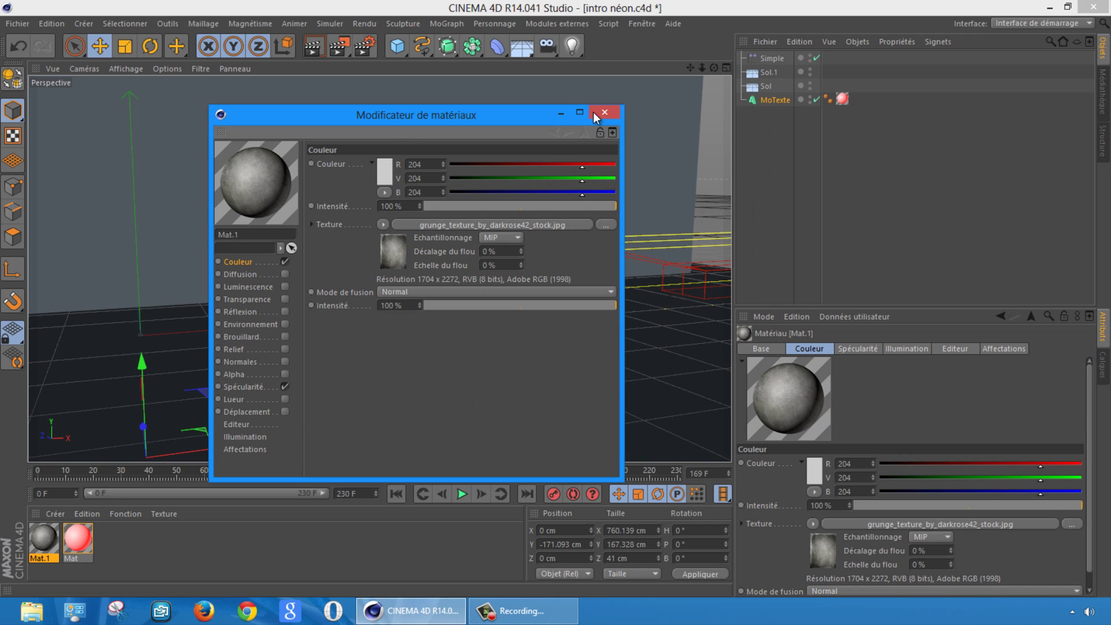
{"action": "left_click", "coordinate": [604, 113]}
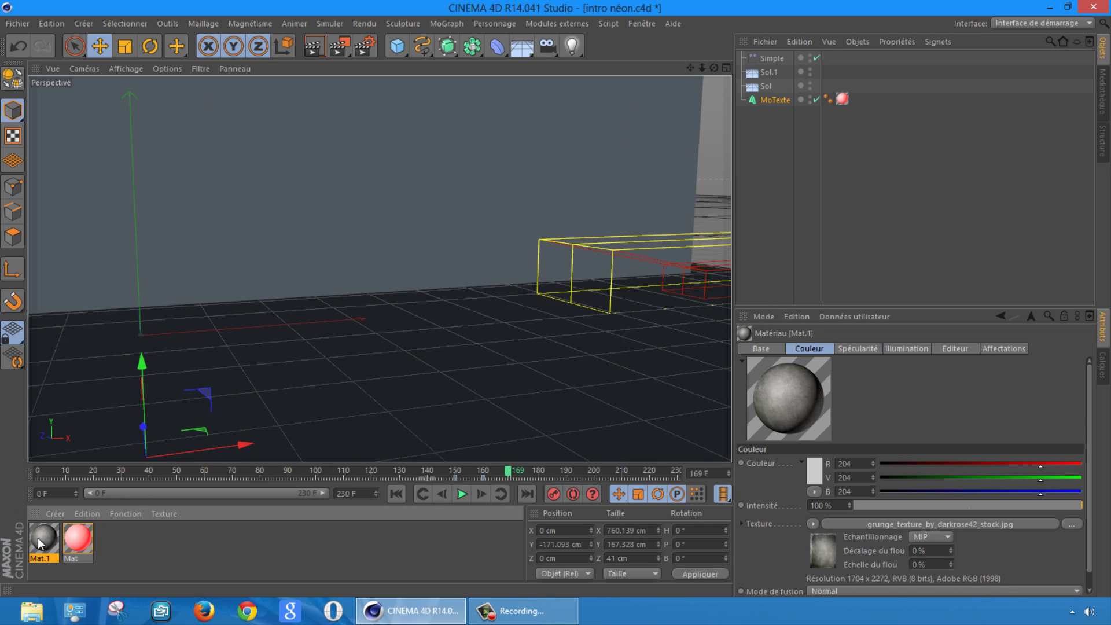
- Apply the grunge material to the wall and the floor, and stretch the floor texture's X length to about 717 %
{"action": "left_click_drag", "start_coordinate": [697, 112], "coordinate": [768, 73]}
{"action": "left_click_drag", "start_coordinate": [33, 546], "coordinate": [769, 92]}
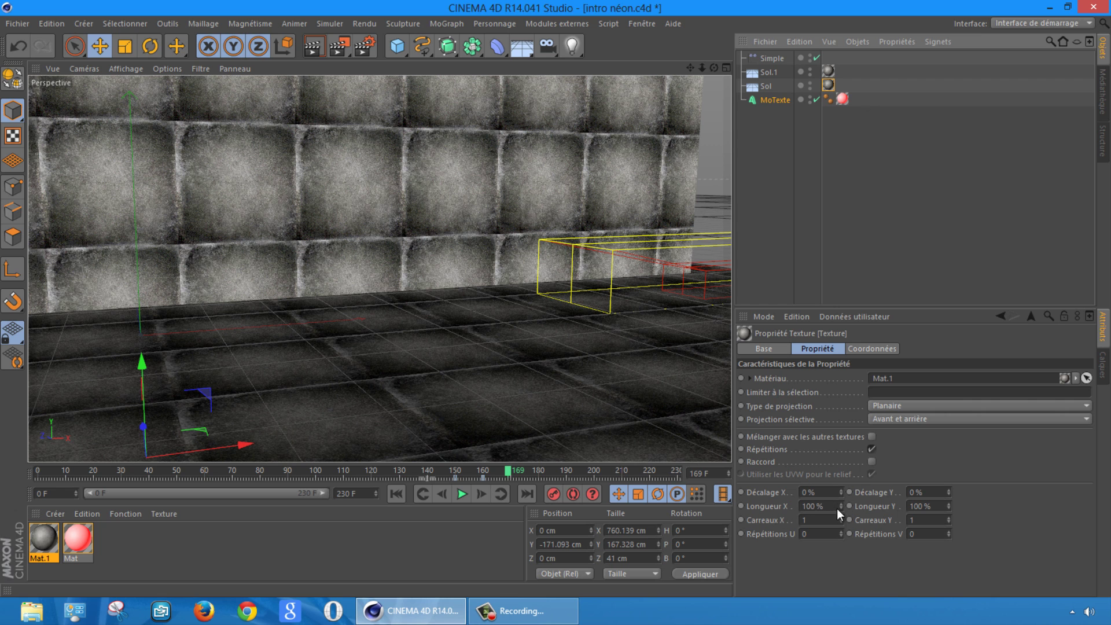
{"action": "mouse_move", "coordinate": [840, 506]}
{"action": "left_mouse_down"}
{"action": "mouse_move", "coordinate": [865, 462]}
{"action": "mouse_move", "coordinate": [847, 471]}
{"action": "mouse_move", "coordinate": [842, 505]}
{"action": "mouse_move", "coordinate": [841, 496]}
{"action": "left_mouse_up"}
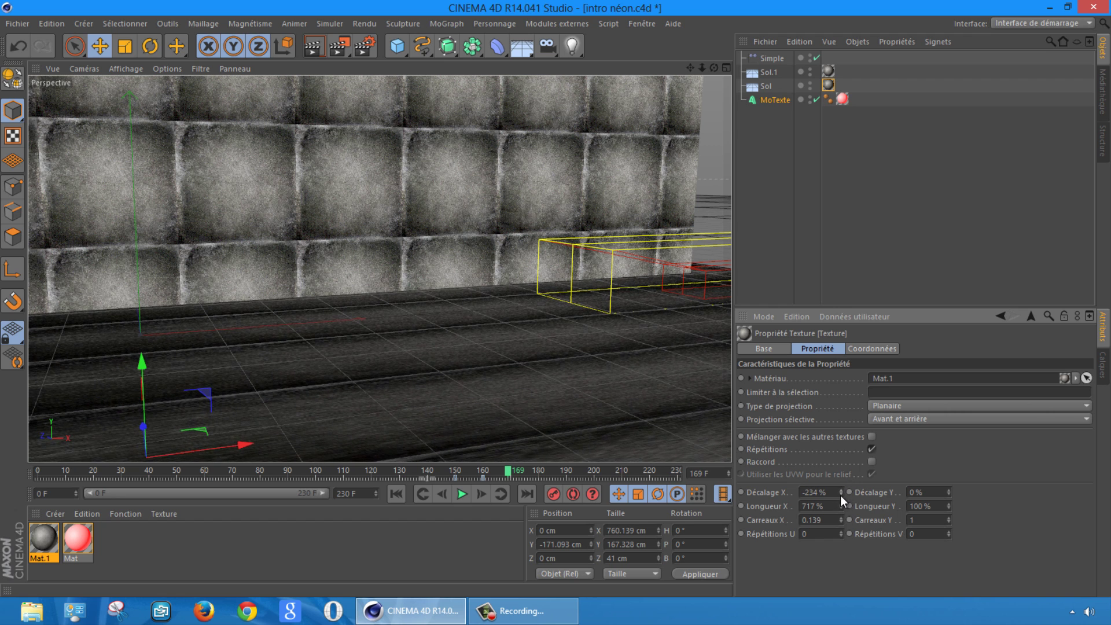
- Stretch the wall texture to about 895 % in X and enlarge it in Y, and set the floor texture's Y length to about 403 %
{"action": "left_click", "coordinate": [829, 70]}
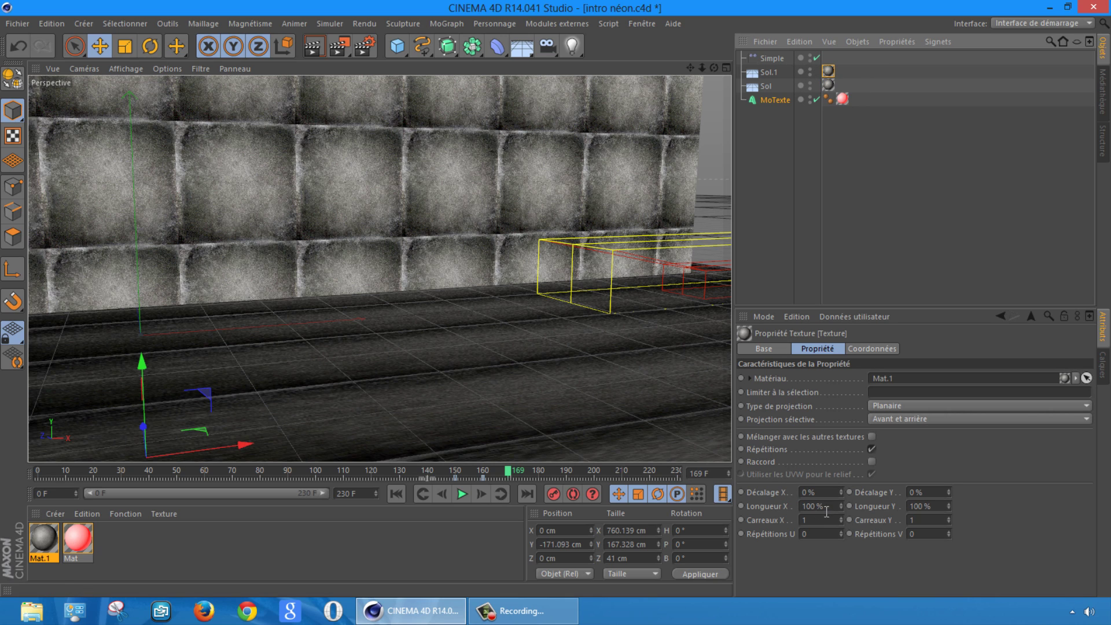
{"action": "mouse_move", "coordinate": [840, 502]}
{"action": "left_mouse_down"}
{"action": "mouse_move", "coordinate": [858, 464]}
{"action": "mouse_move", "coordinate": [839, 503]}
{"action": "mouse_move", "coordinate": [846, 470]}
{"action": "mouse_move", "coordinate": [832, 551]}
{"action": "mouse_move", "coordinate": [841, 493]}
{"action": "left_mouse_up"}
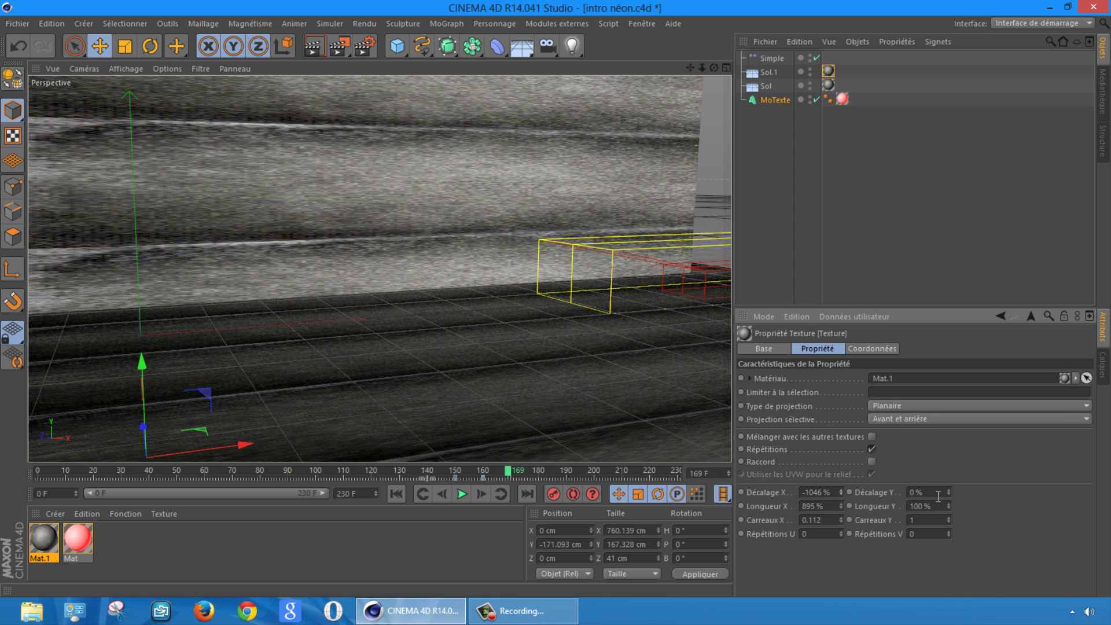
{"action": "mouse_move", "coordinate": [947, 504]}
{"action": "left_mouse_down"}
{"action": "mouse_move", "coordinate": [951, 467]}
{"action": "mouse_move", "coordinate": [947, 509]}
{"action": "mouse_move", "coordinate": [947, 493]}
{"action": "left_mouse_up"}
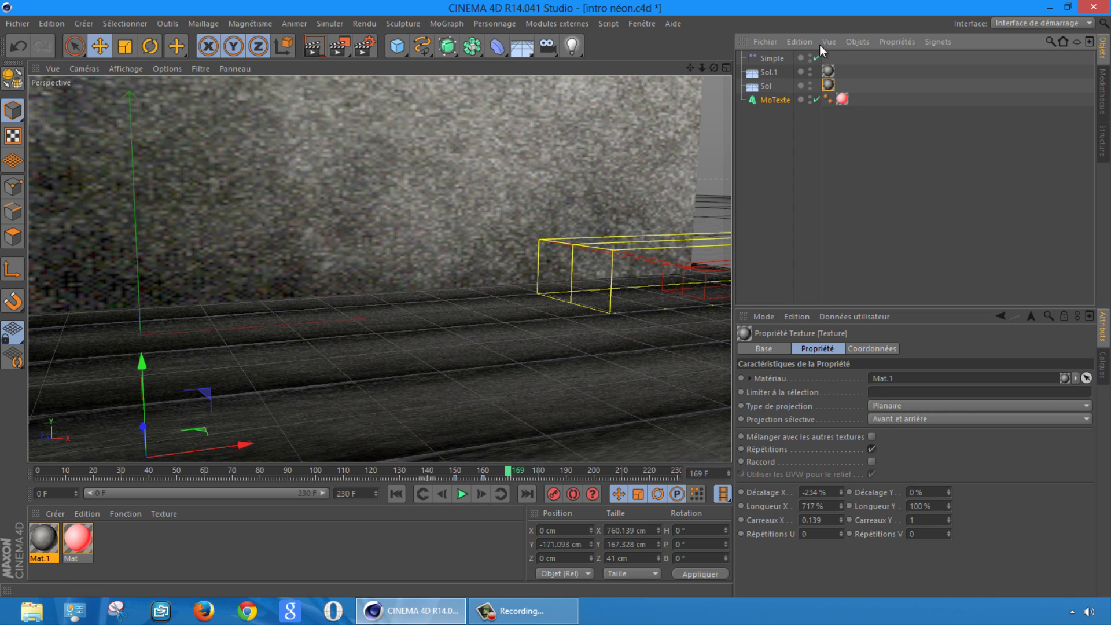
{"action": "left_click", "coordinate": [829, 85]}
{"action": "left_click_drag", "start_coordinate": [951, 506], "coordinate": [954, 502]}
- Go to frame 108 and render a preview of the view to check the text against the textured wall and floor
{"action": "left_click_drag", "start_coordinate": [494, 477], "coordinate": [338, 481]}
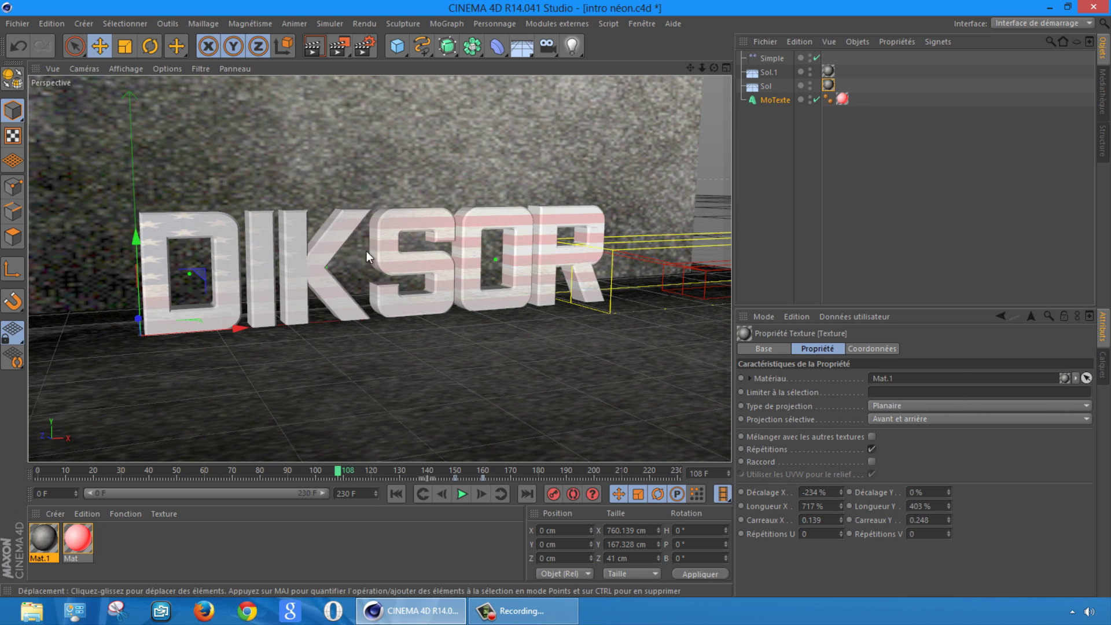
{"action": "left_click", "coordinate": [314, 46]}
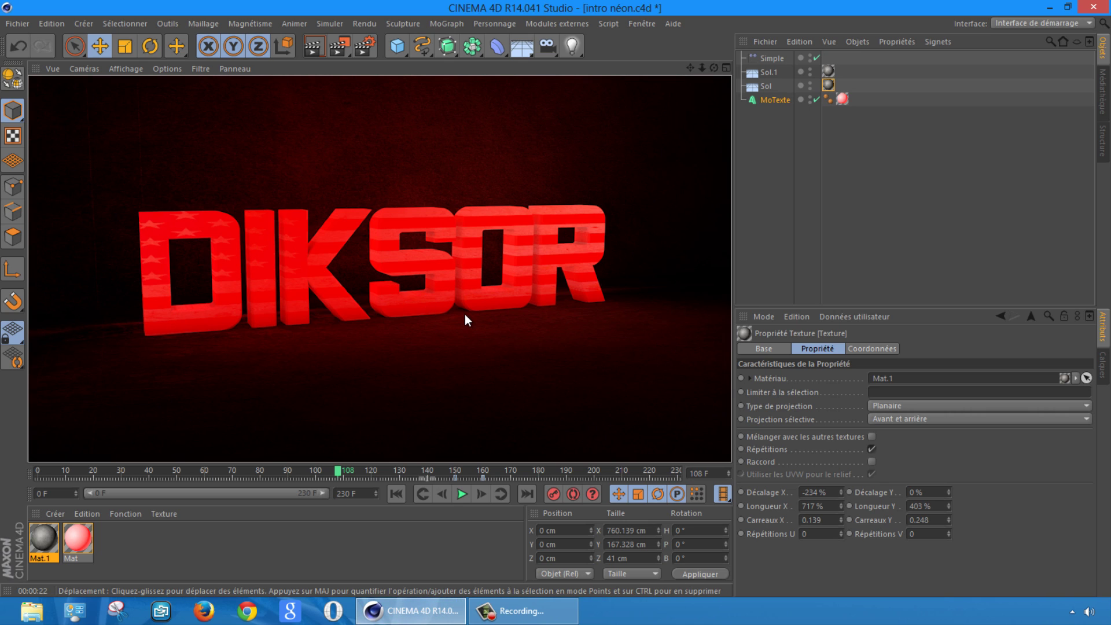
{"action": "left_click", "coordinate": [894, 171]}
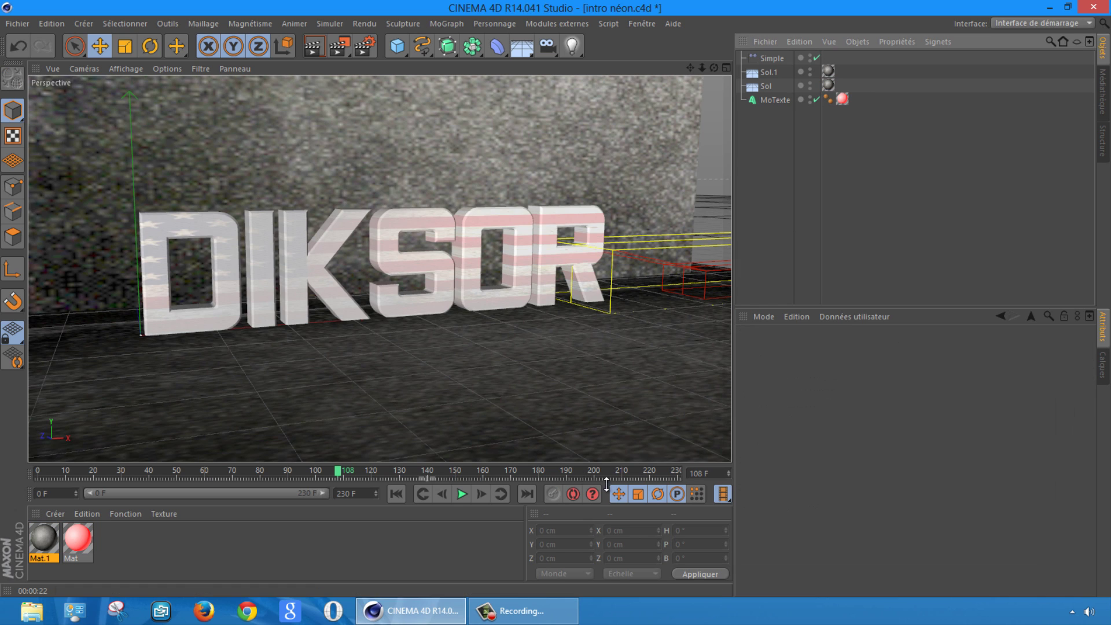
- Go to the end of the text's exit at frame 160 and shorten the animation to end there
{"action": "left_click_drag", "start_coordinate": [337, 469], "coordinate": [481, 485]}
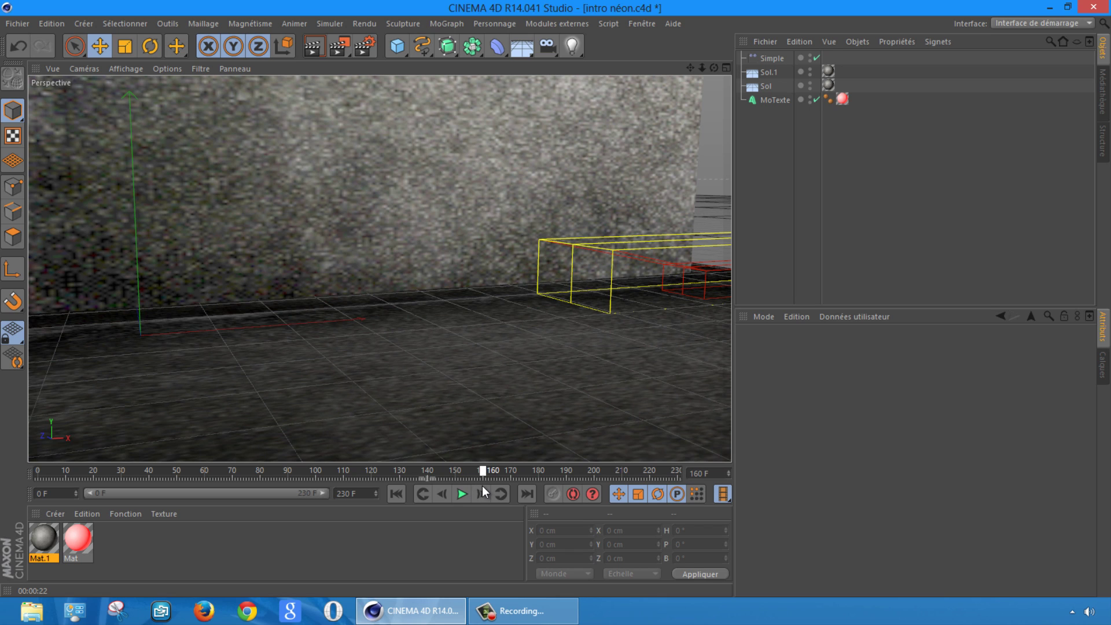
{"action": "double_click", "coordinate": [351, 493]}
{"action": "type", "text": "160"}
{"action": "key", "text": "Return"}
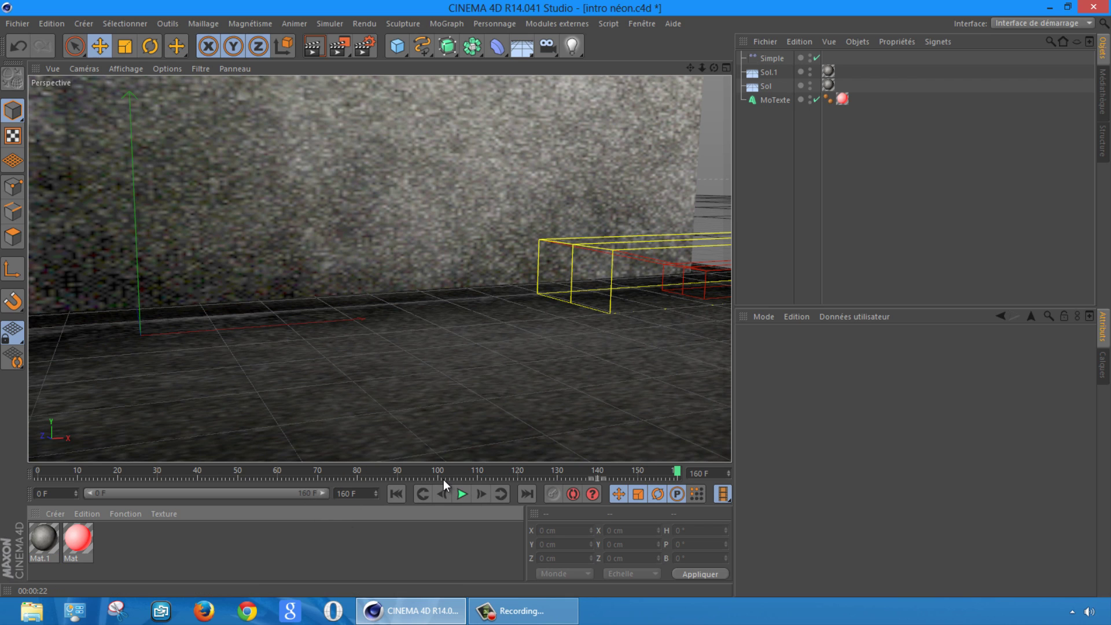
- Show the text material's luminescence settings and start rendering the animation from frame 0 to 160 in the Picture Viewer
{"action": "left_click", "coordinate": [77, 541]}
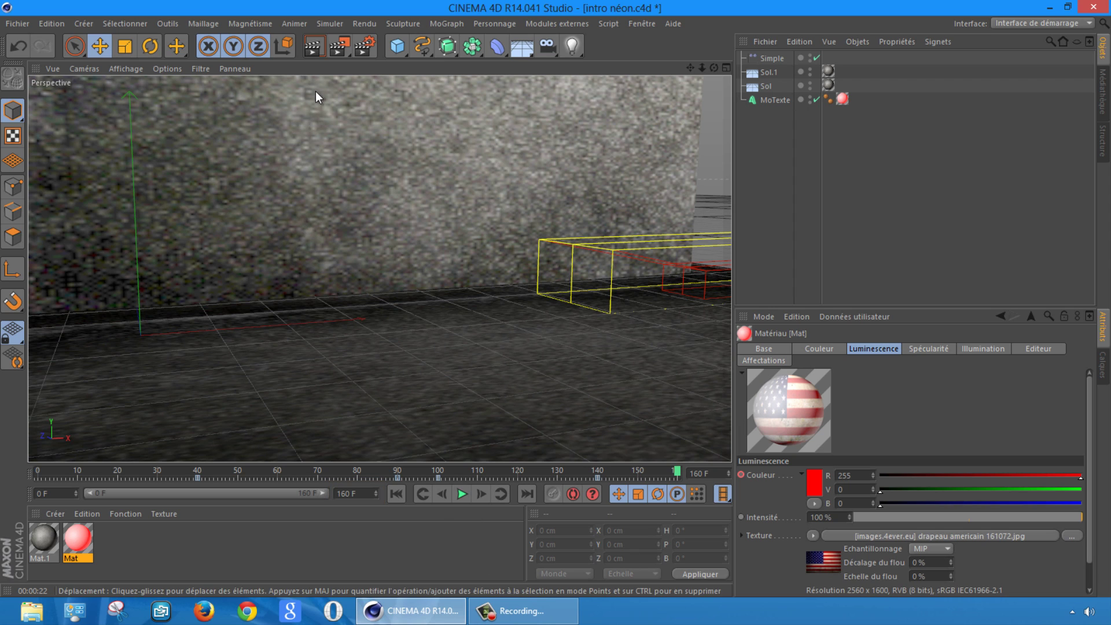
{"action": "left_click", "coordinate": [339, 46]}
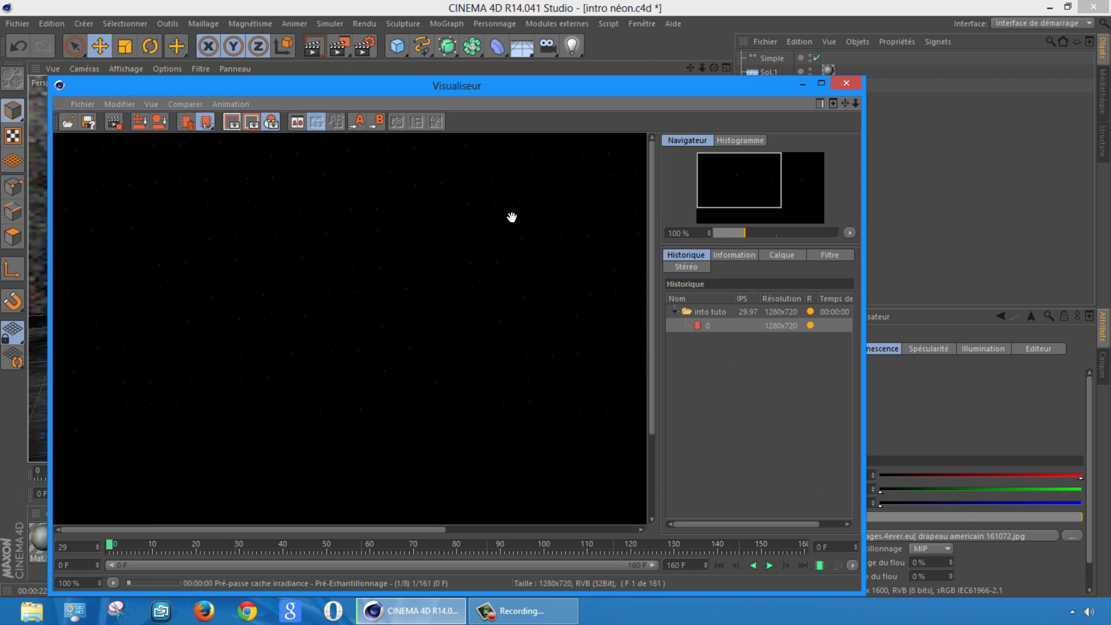